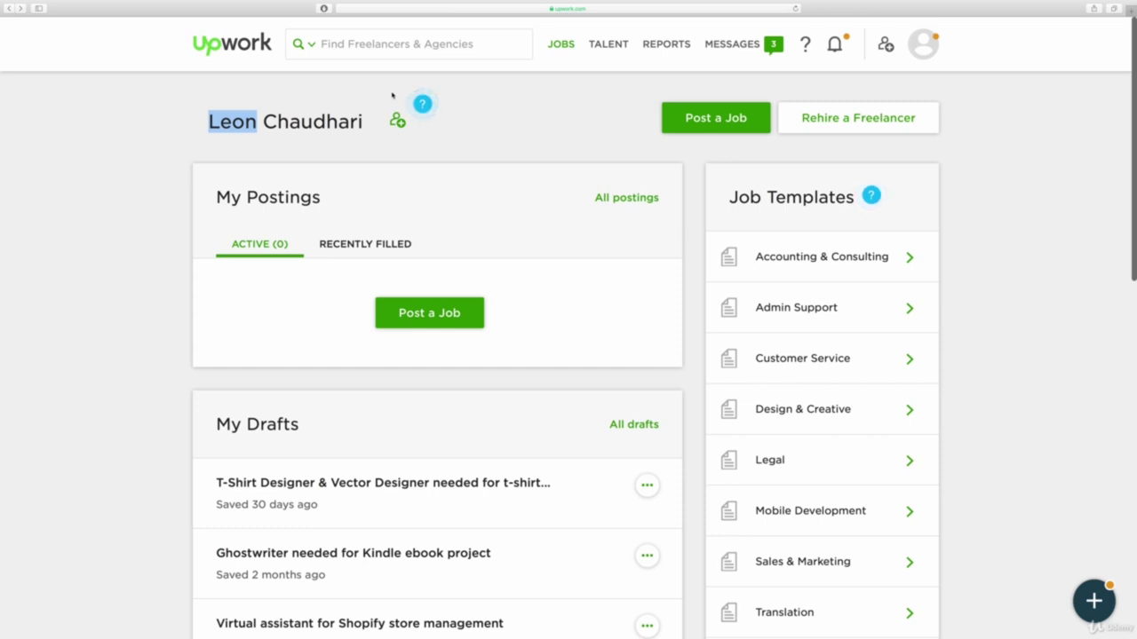
Search the freelancers and agencies for "logo designer".
click(377, 55)
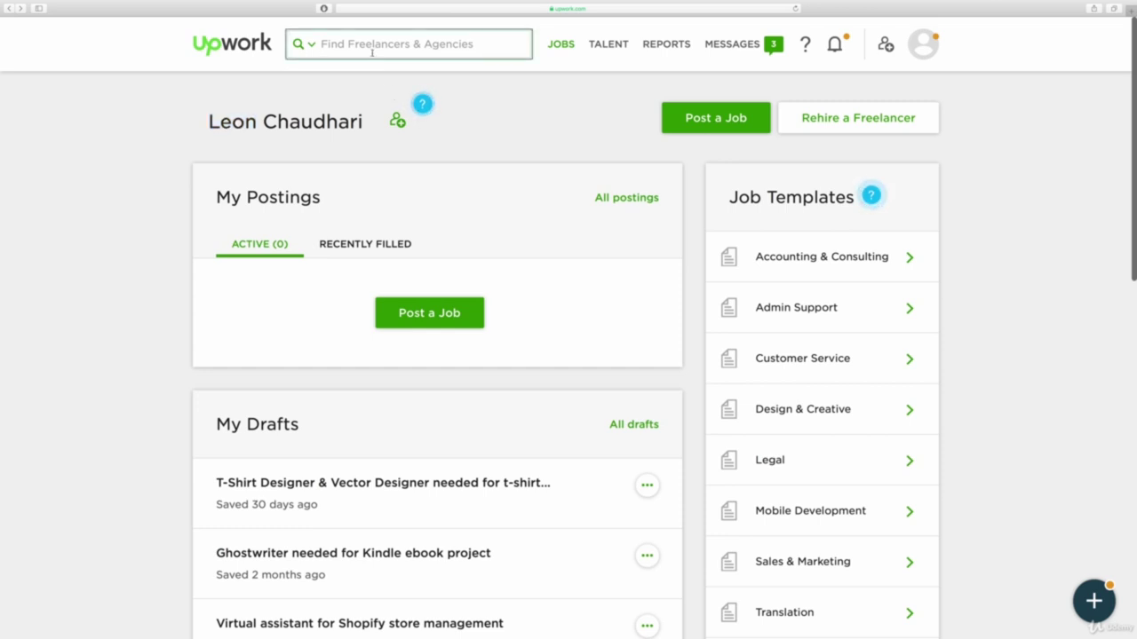
text(logo desig)
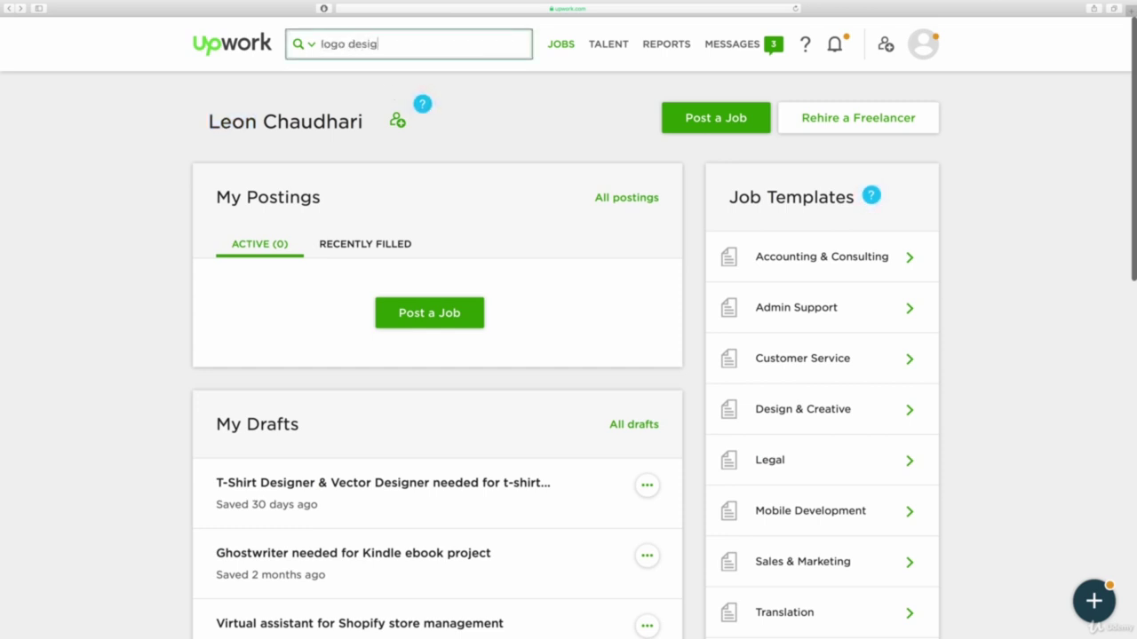
text(ner)
key(Return)
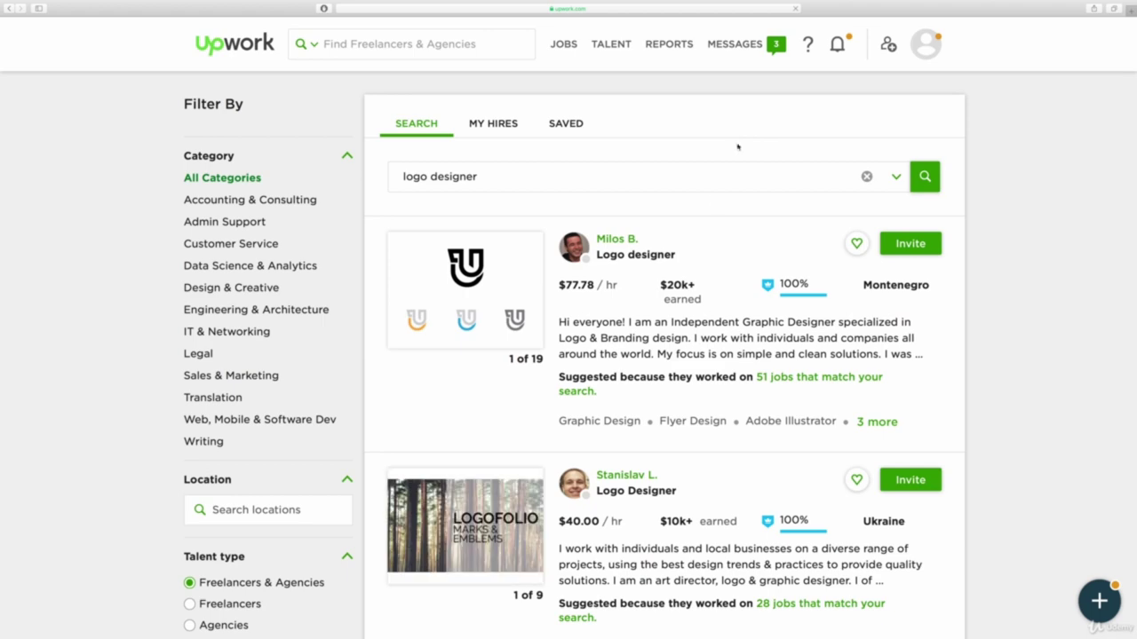
Look through the logo designer search results, comparing hourly rates, earnings, job success and portfolio samples.
scroll(716, 201, down, 3)
scroll(599, 414, down, 9)
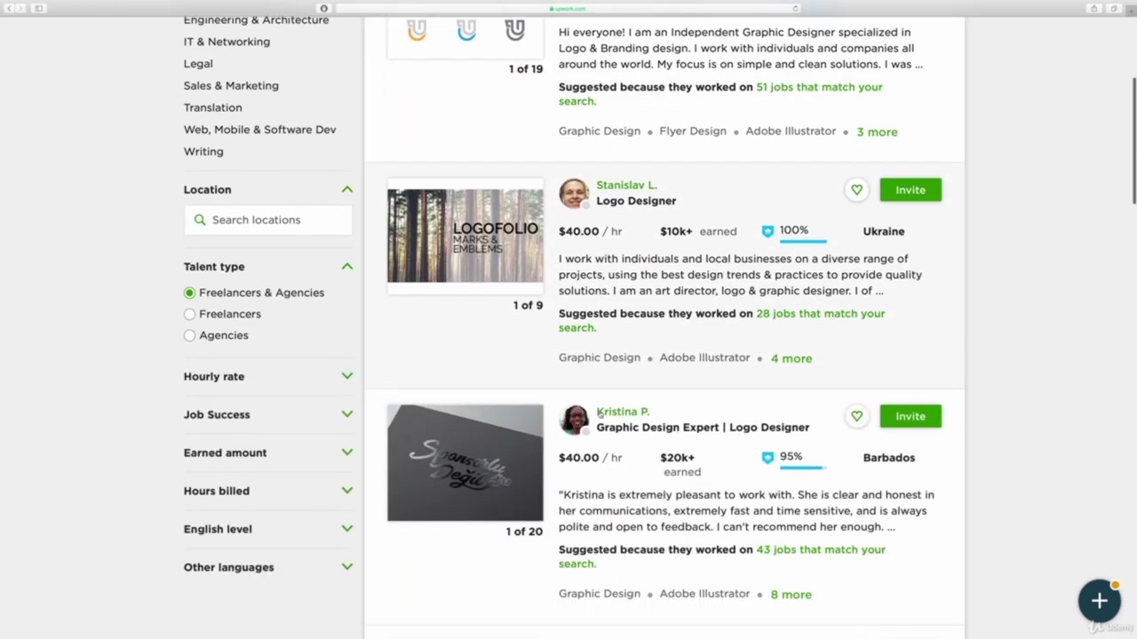
scroll(615, 423, down, 11)
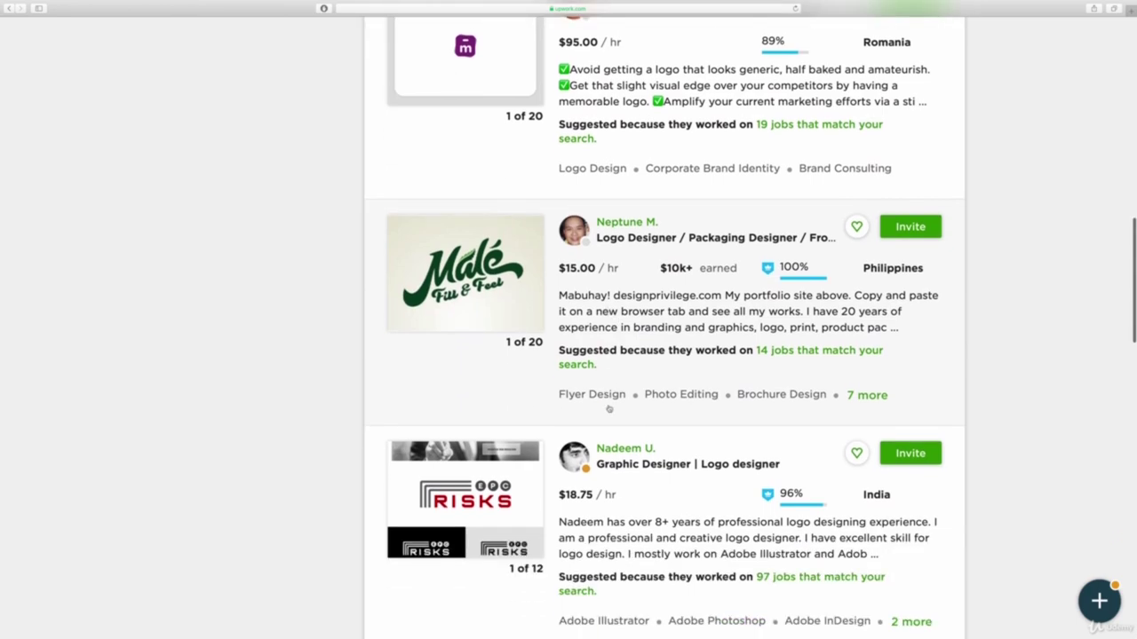
scroll(609, 409, down, 11)
scroll(609, 407, down, 3)
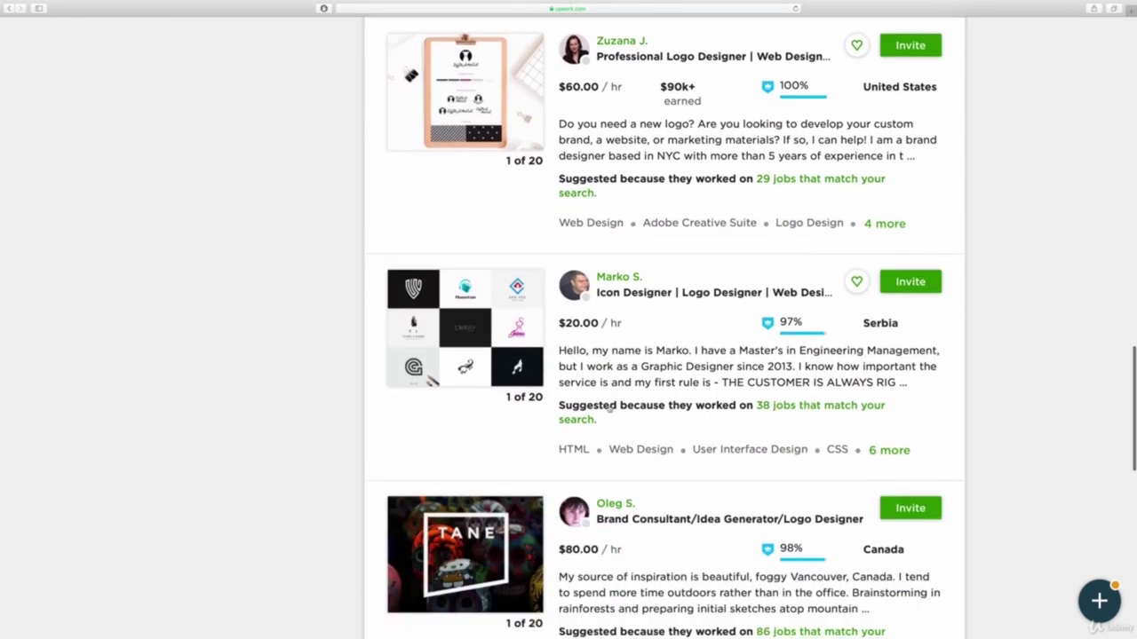
scroll(648, 305, up, 17)
scroll(647, 304, up, 18)
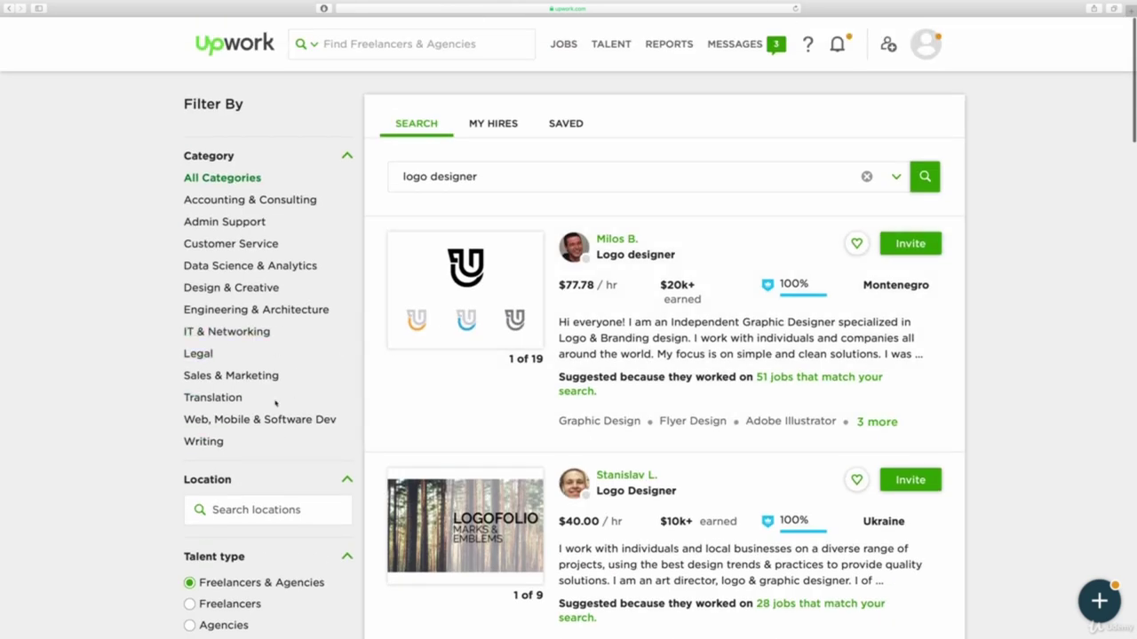
Filter the logo designer results to an hourly rate of $10 and below.
scroll(276, 404, down, 5)
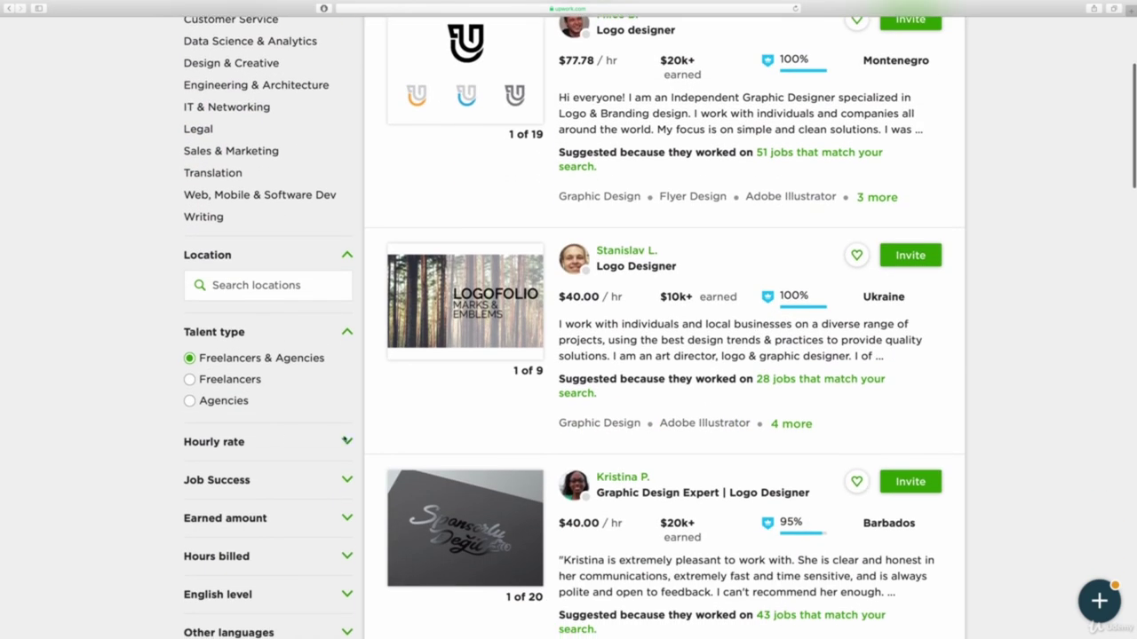
click(347, 440)
scroll(266, 409, down, 1)
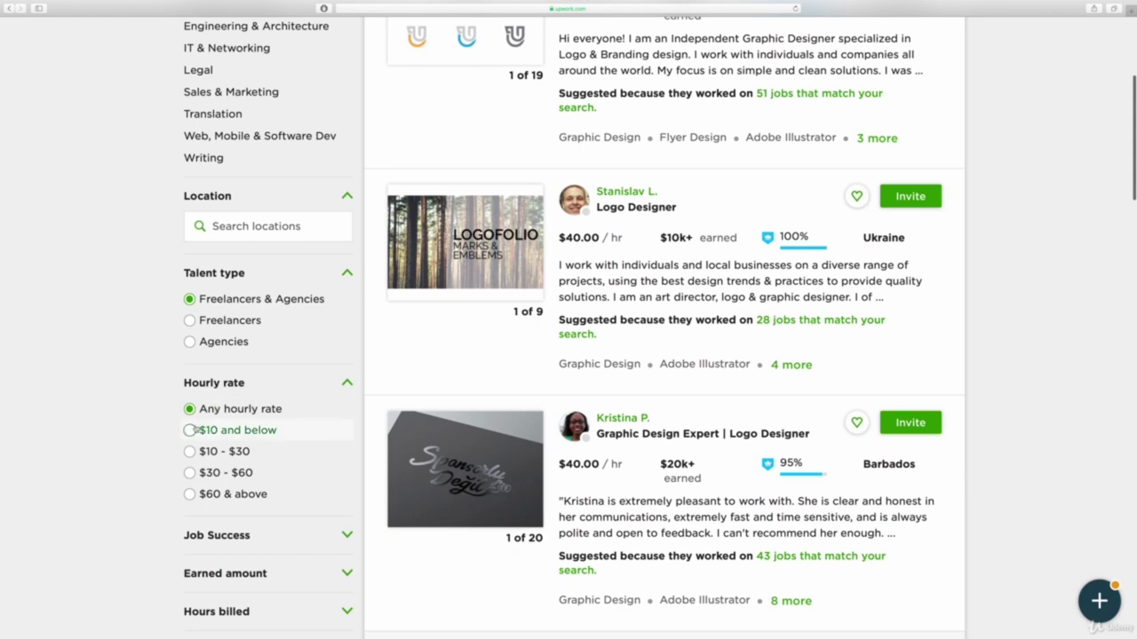
click(190, 429)
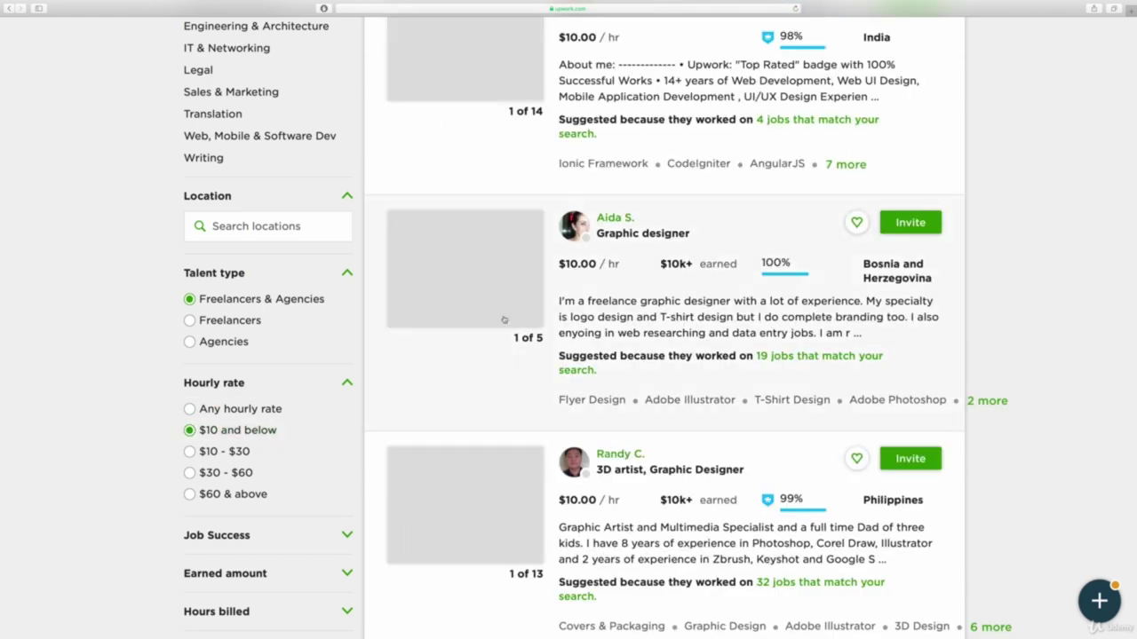
scroll(799, 232, up, 6)
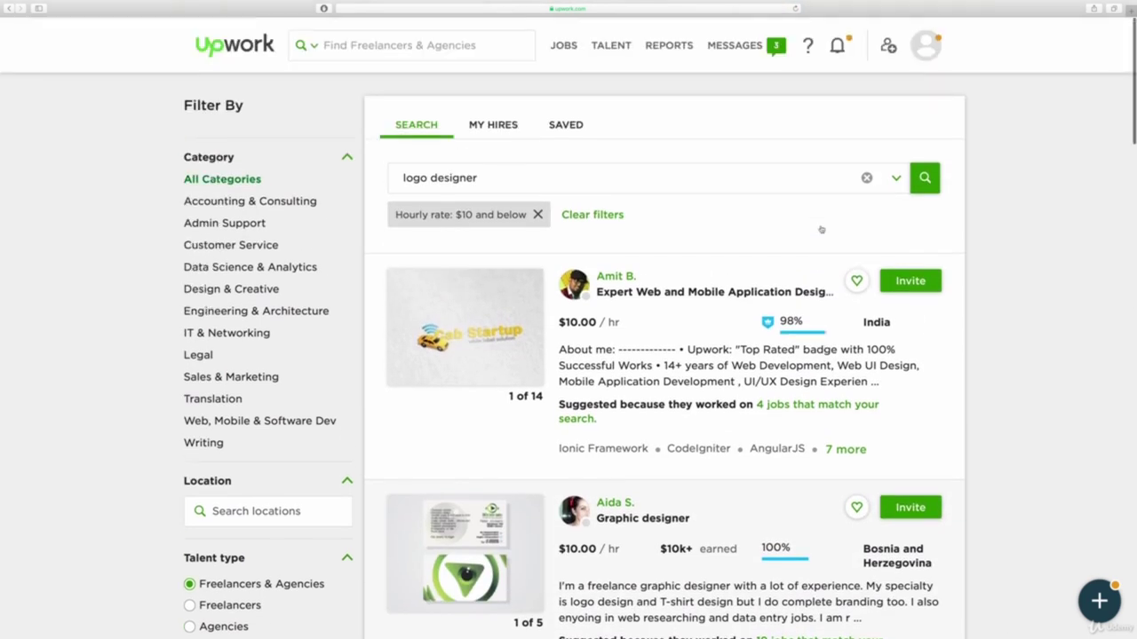
Browse the filtered designers and open the profile of the $6.25 per hour Rising Talent logo designer from Kazakhstan.
scroll(808, 325, down, 5)
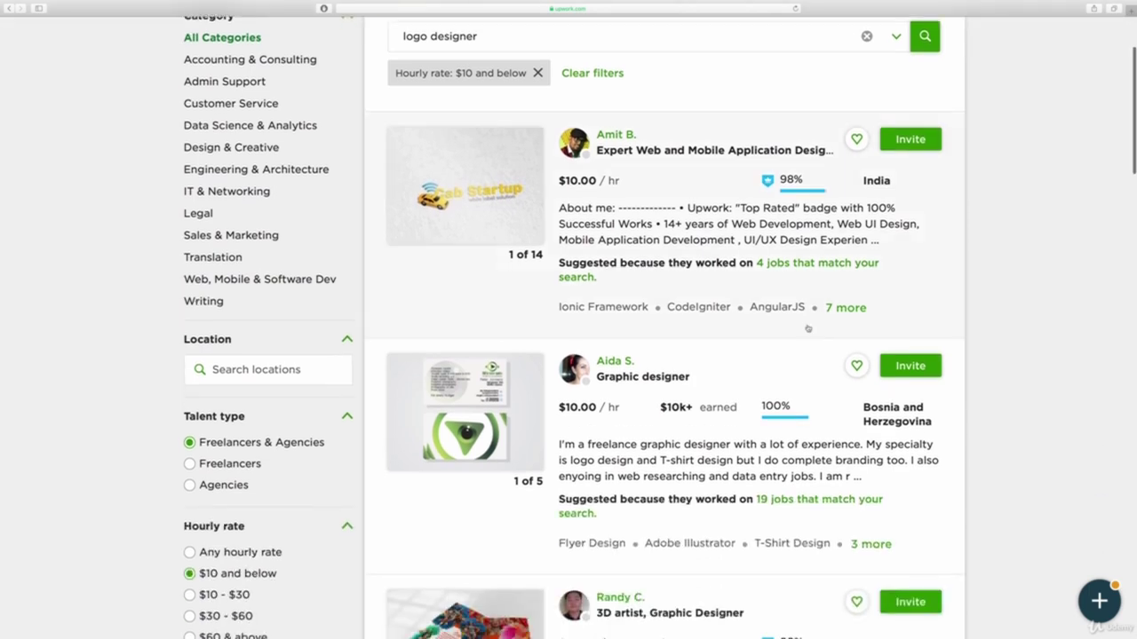
scroll(655, 382, down, 7)
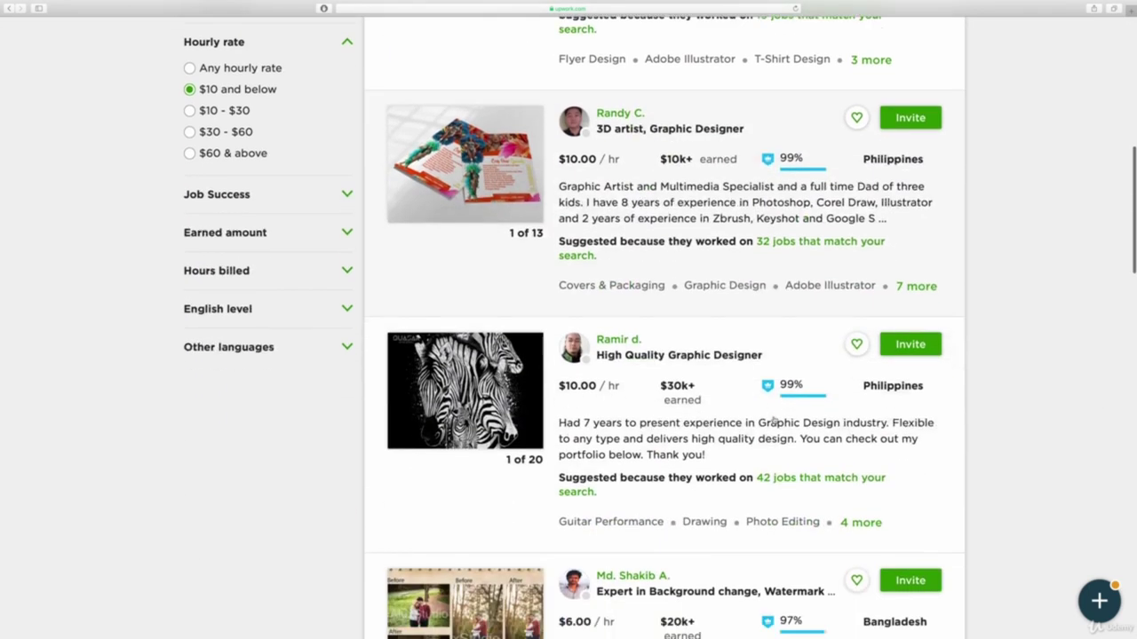
scroll(760, 353, down, 8)
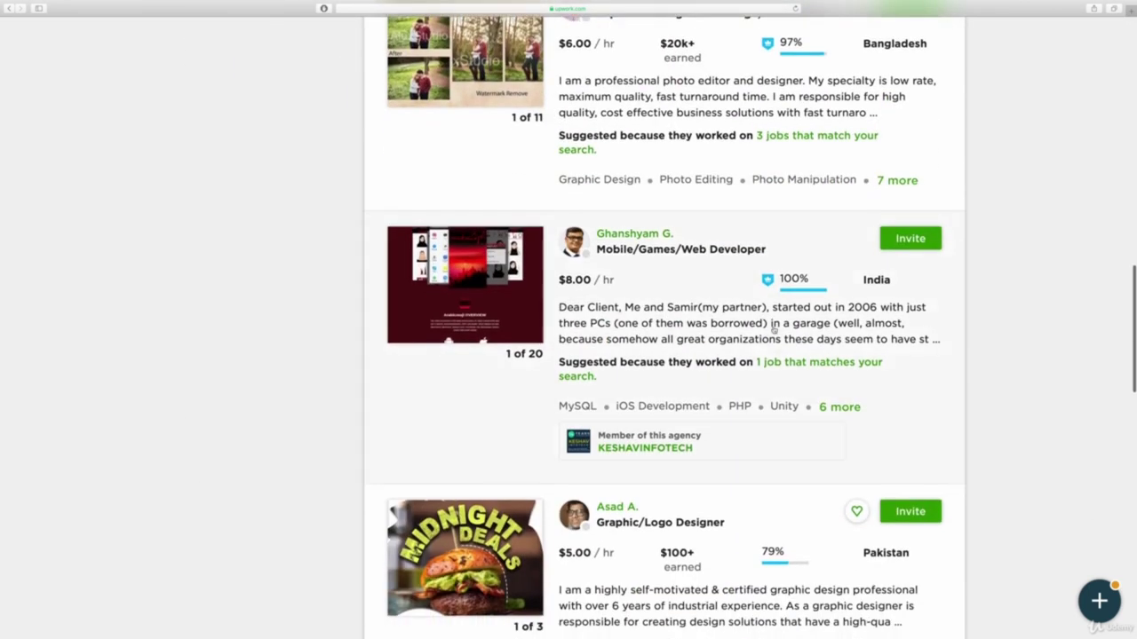
scroll(745, 328, down, 5)
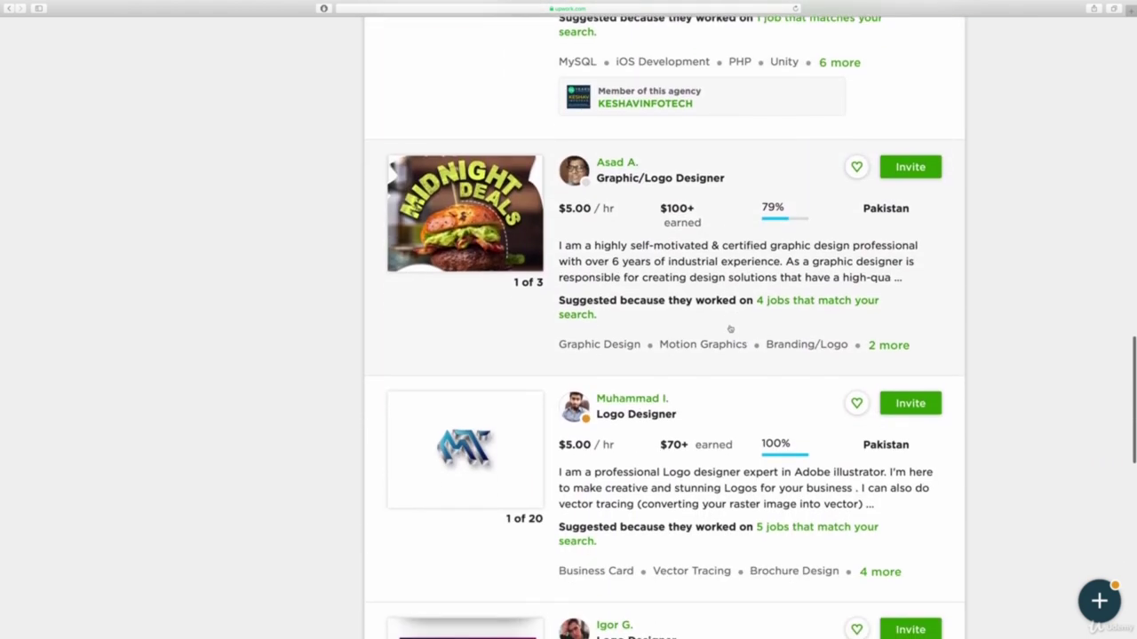
scroll(729, 325, down, 2)
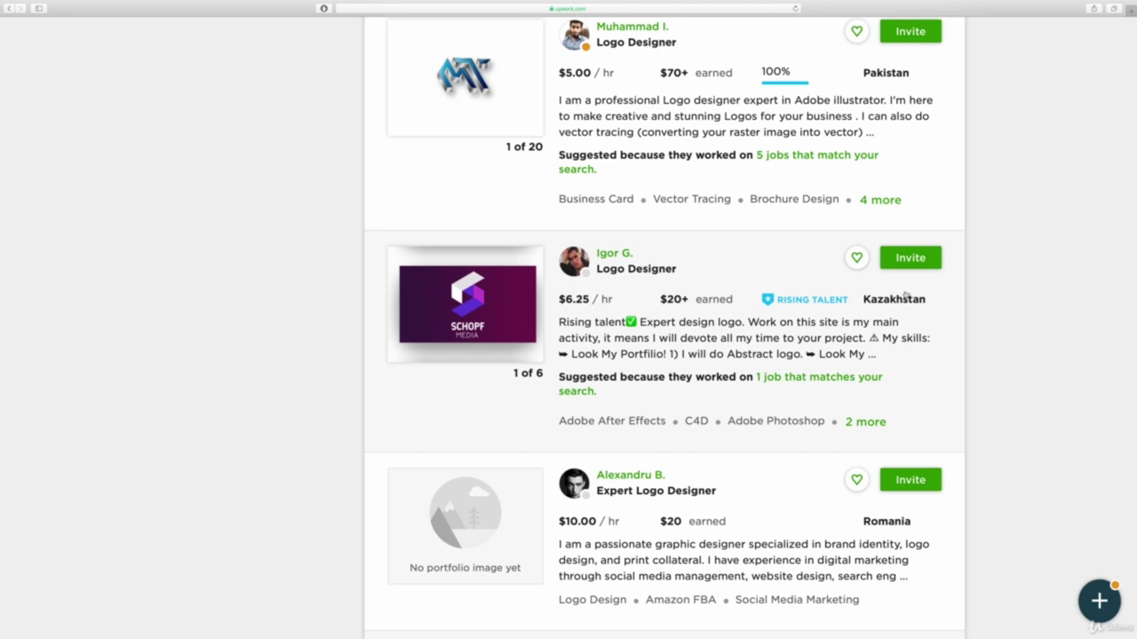
mouse_move(675, 299)
click(693, 293)
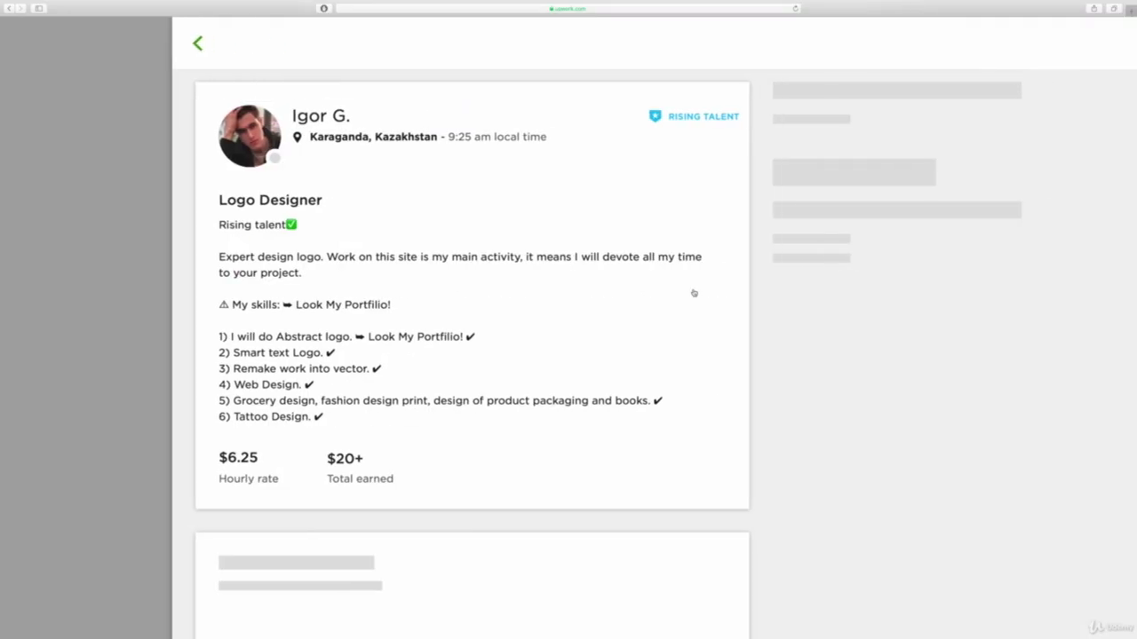
Read the logo designer's general profile, highlighting the listed skills from abstract logos and vector remakes to tattoo design.
scroll(313, 326, down, 3)
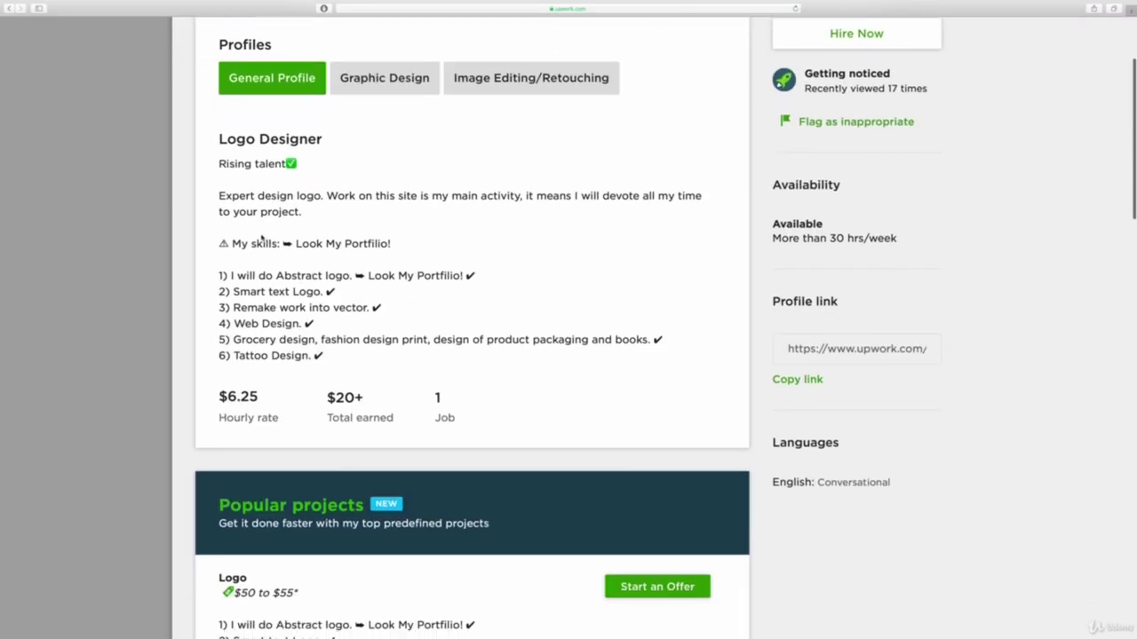
drag(219, 165, 289, 178)
click(245, 238)
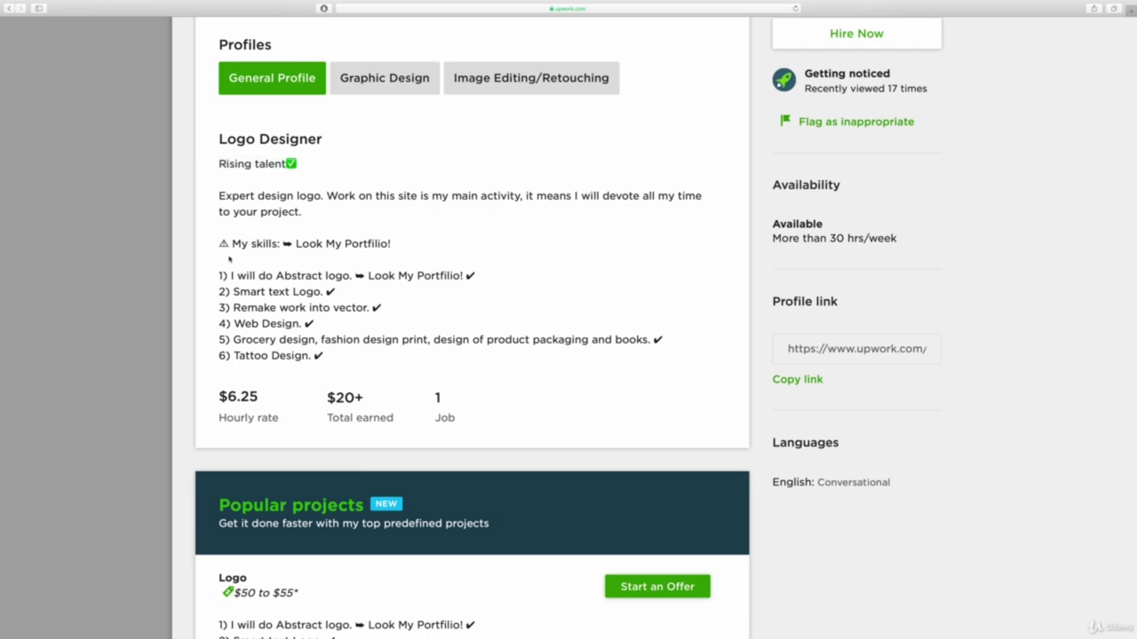
drag(230, 244, 391, 244)
click(304, 273)
drag(275, 276, 366, 276)
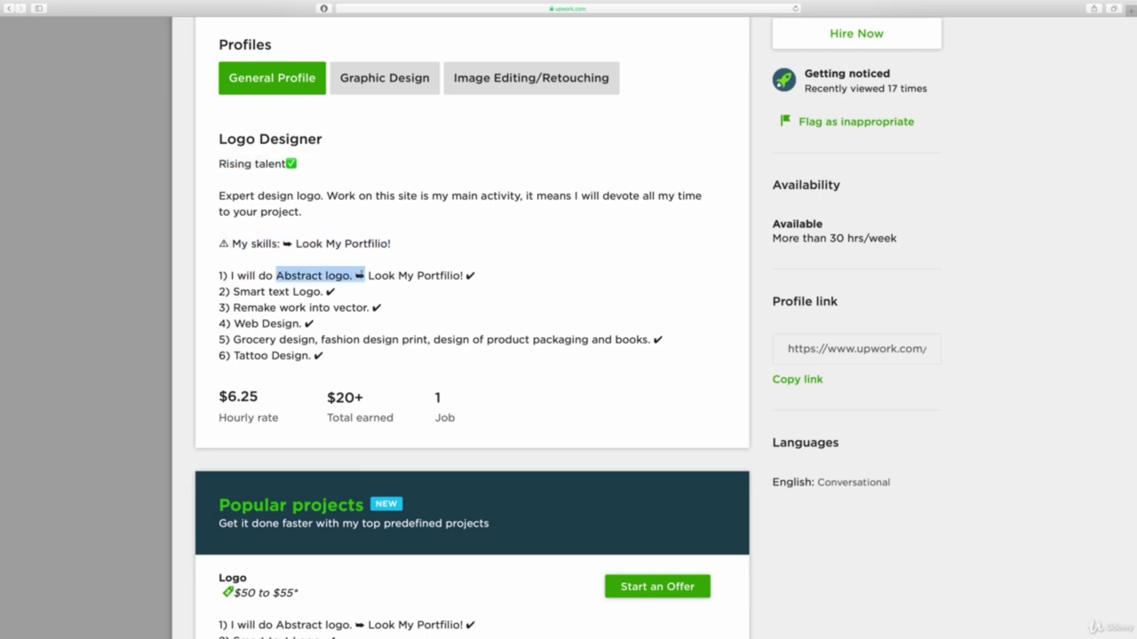
click(290, 293)
drag(229, 292, 323, 292)
click(233, 307)
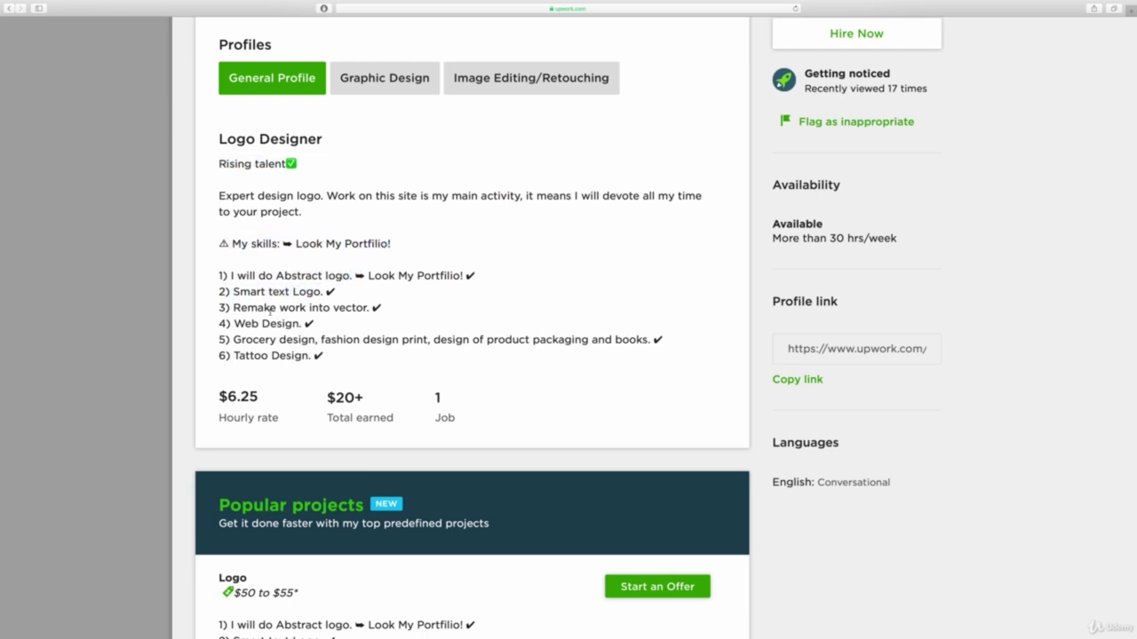
drag(233, 307, 366, 307)
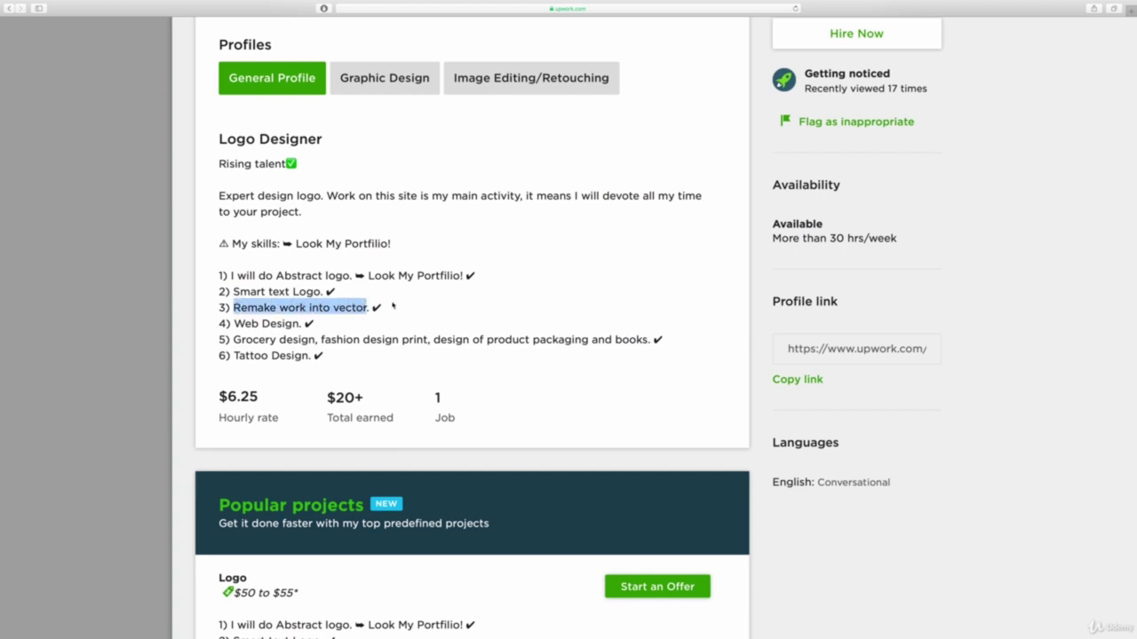
drag(234, 323, 394, 366)
click(393, 367)
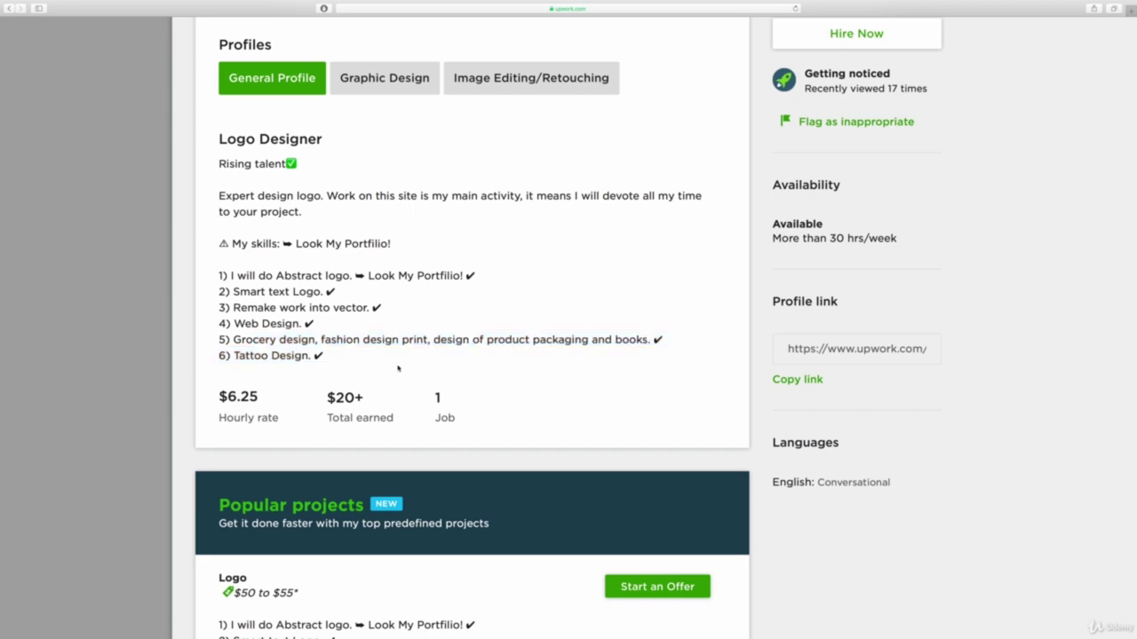
Review the designer's popular projects, work history and feedback, and both pages of the portfolio, ending on portfolio page 1.
scroll(398, 369, down, 2)
scroll(398, 369, down, 10)
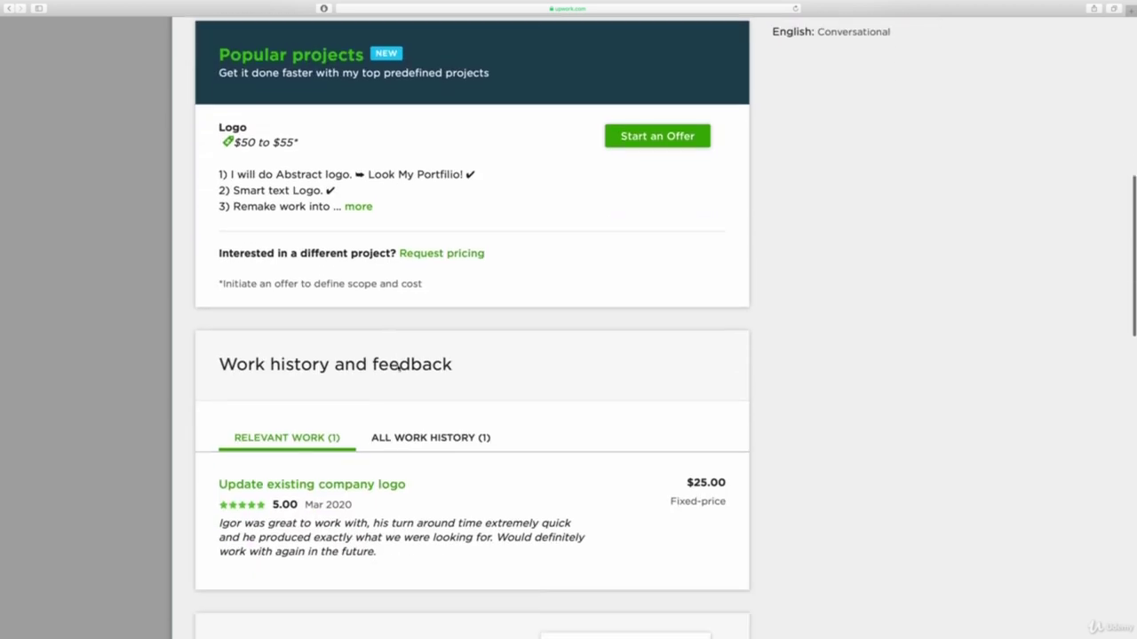
scroll(398, 369, down, 8)
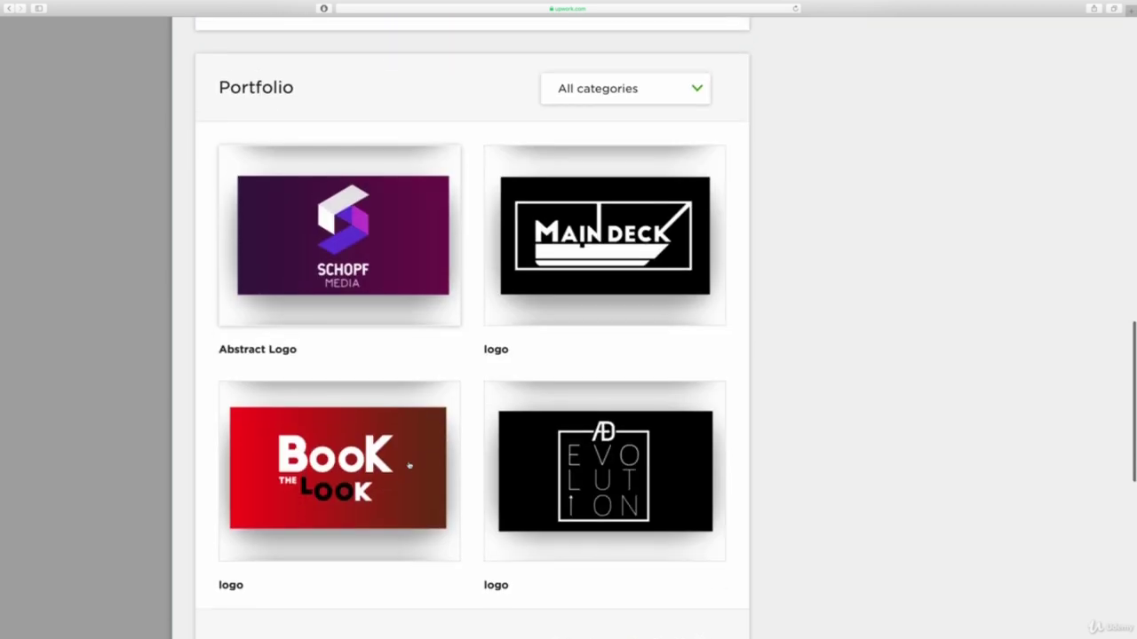
scroll(420, 536, down, 4)
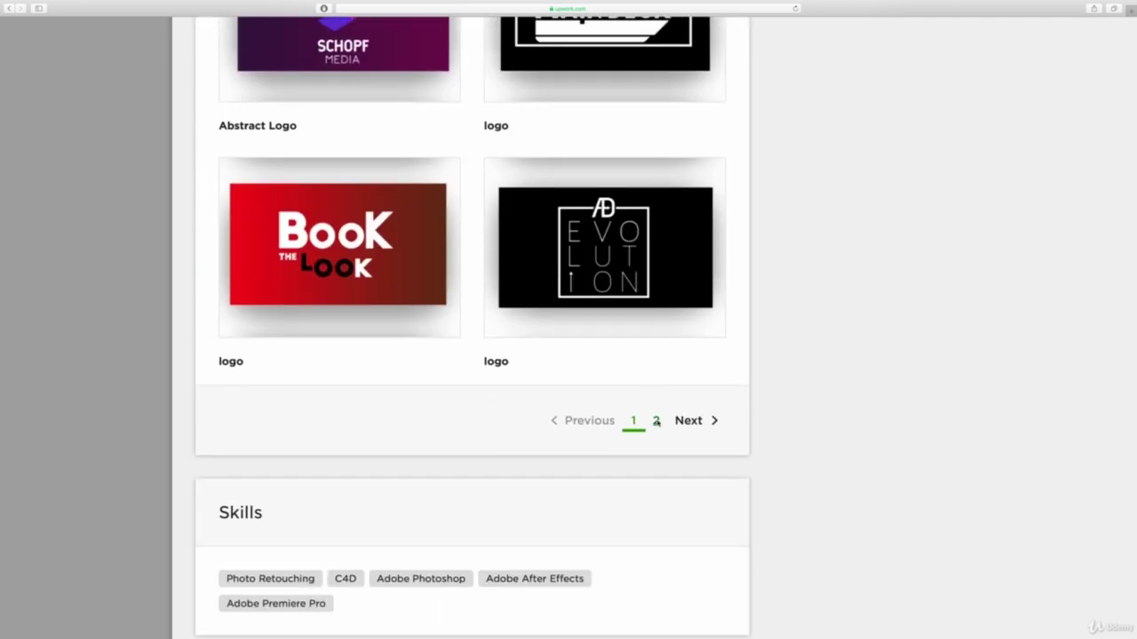
click(656, 421)
scroll(533, 275, up, 1)
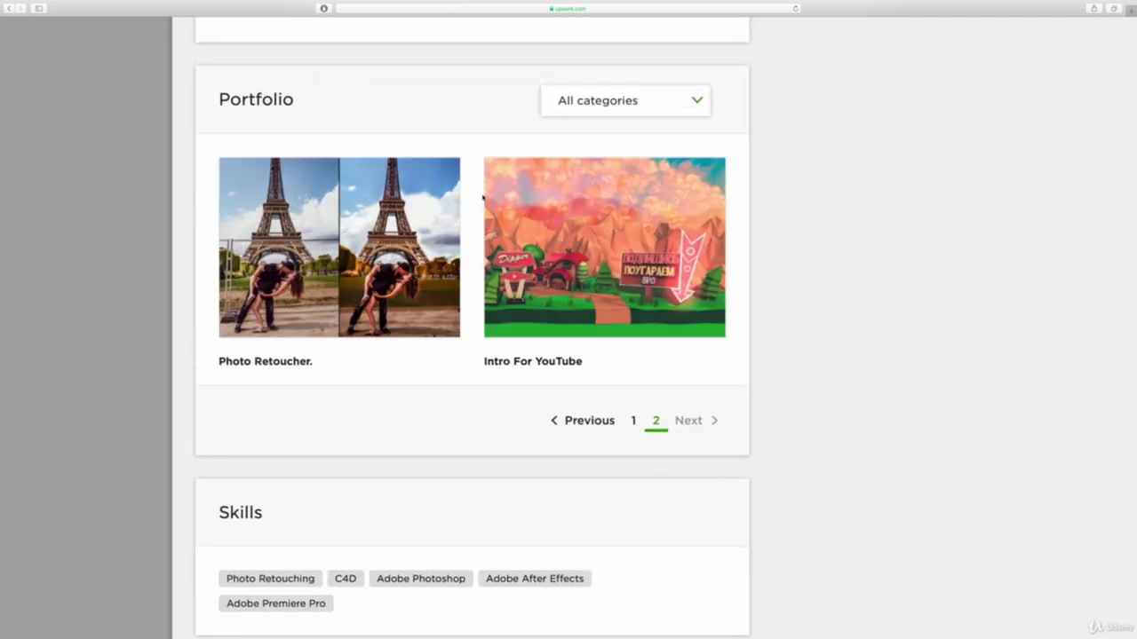
click(633, 421)
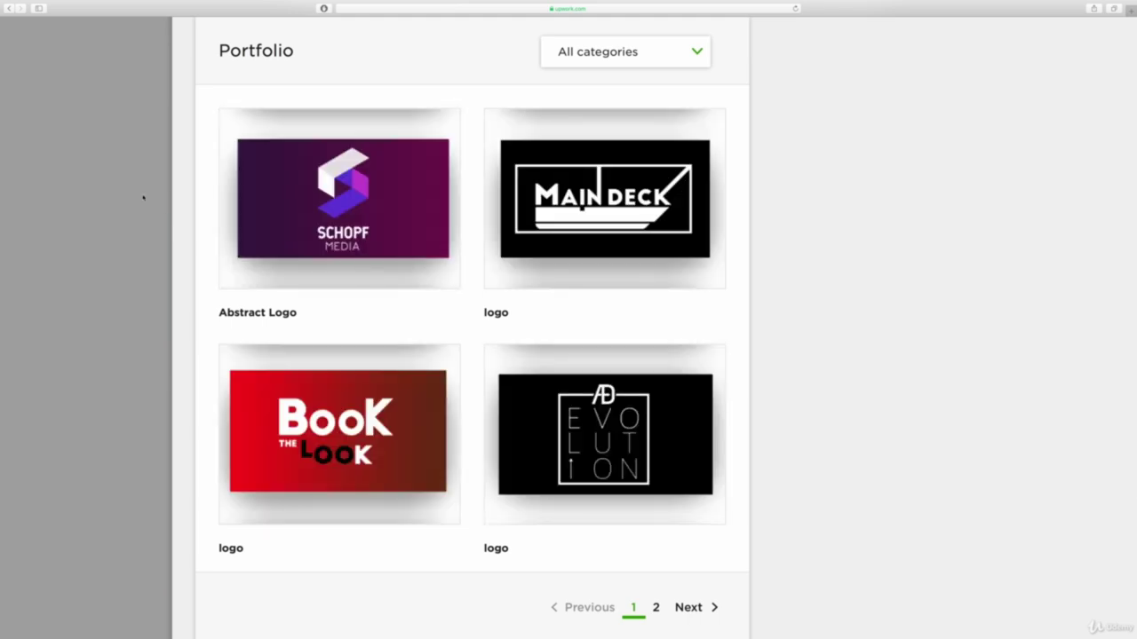
Close the designer's profile and go to page 2 of the filtered search results.
click(142, 197)
scroll(347, 225, down, 5)
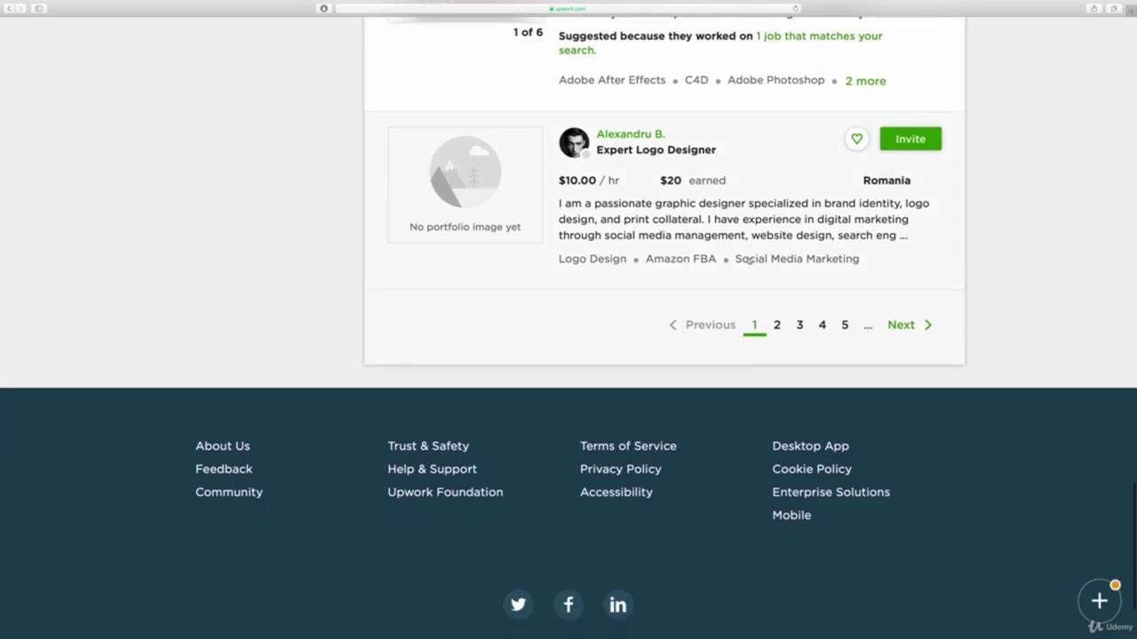
click(777, 325)
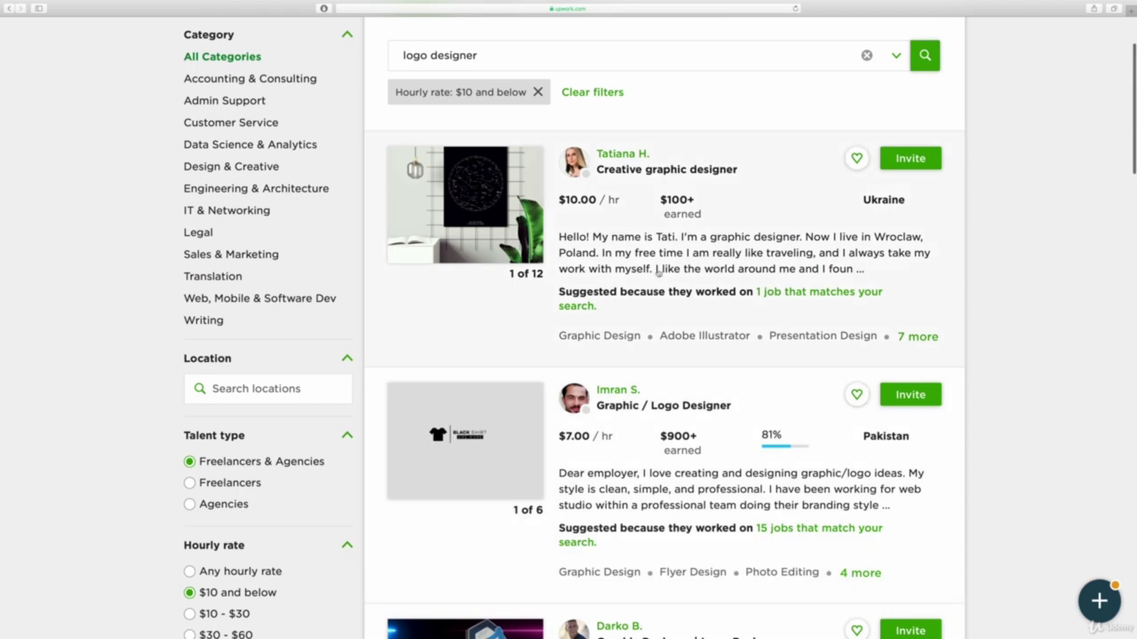
Look through the results and open the profile of the $7.00 per hour Certified Graphic Designer from Pakistan to examine the specializations.
scroll(659, 270, down, 6)
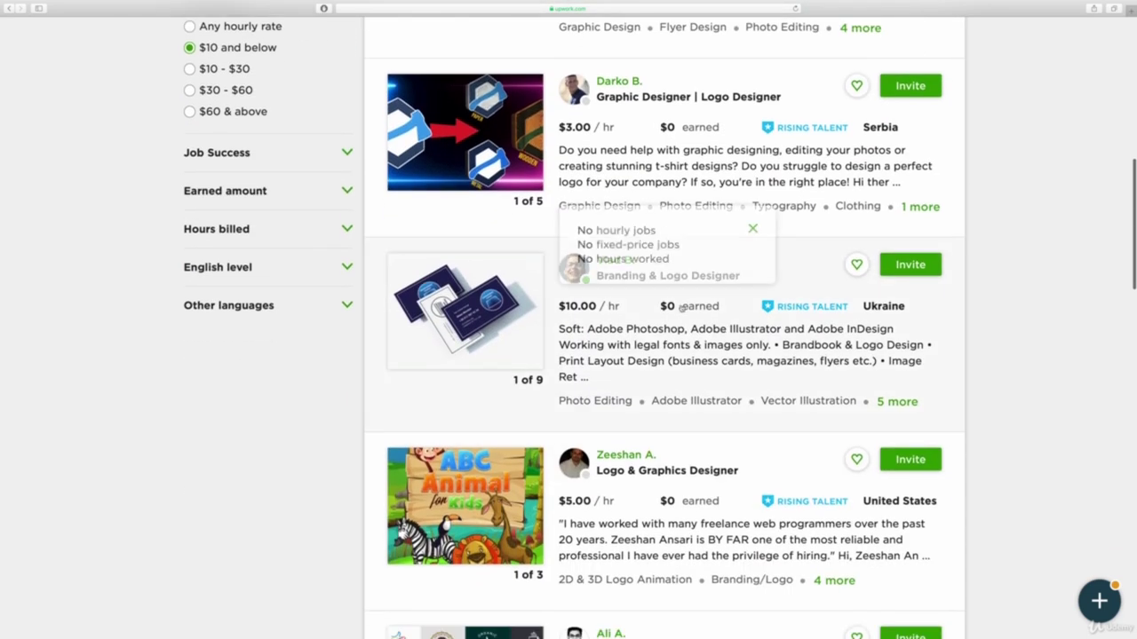
scroll(681, 307, down, 5)
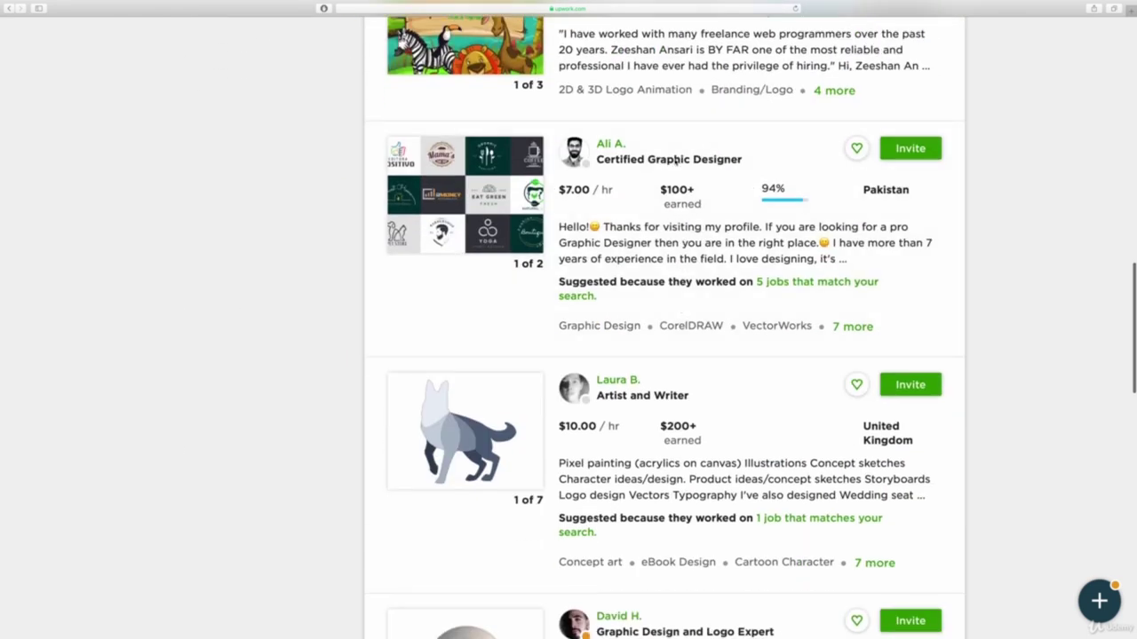
mouse_move(699, 211)
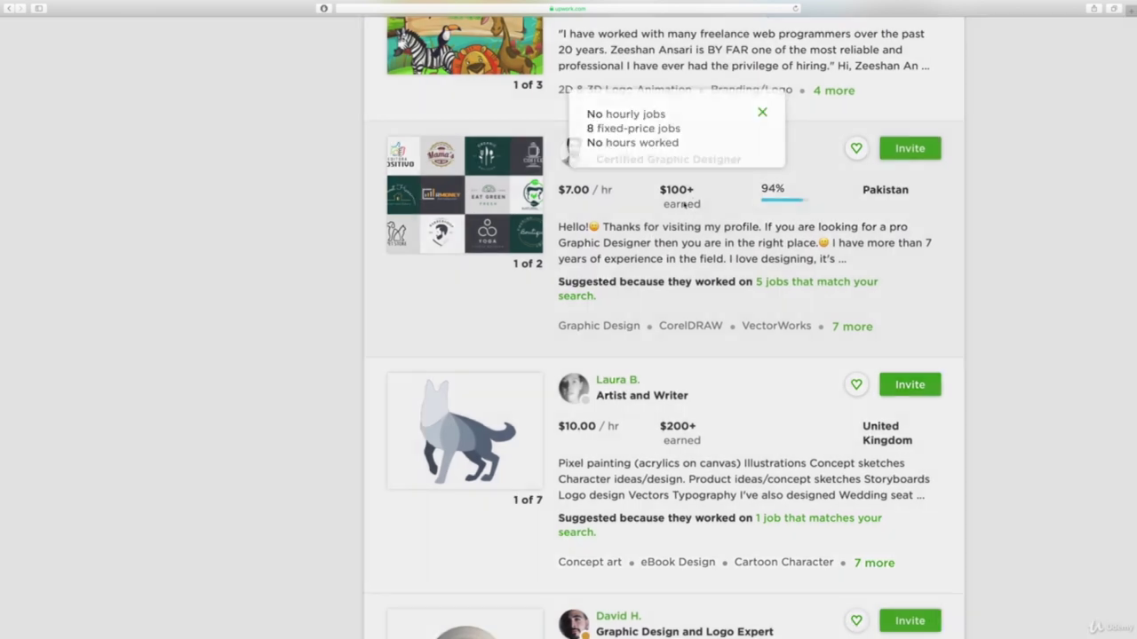
click(683, 204)
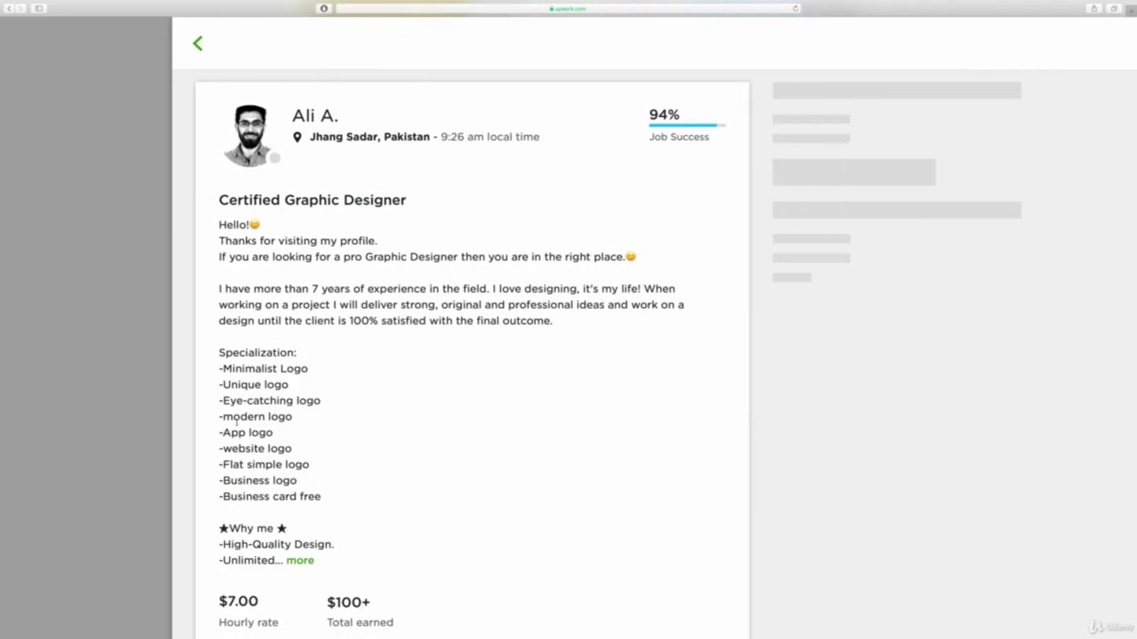
scroll(384, 327, down, 4)
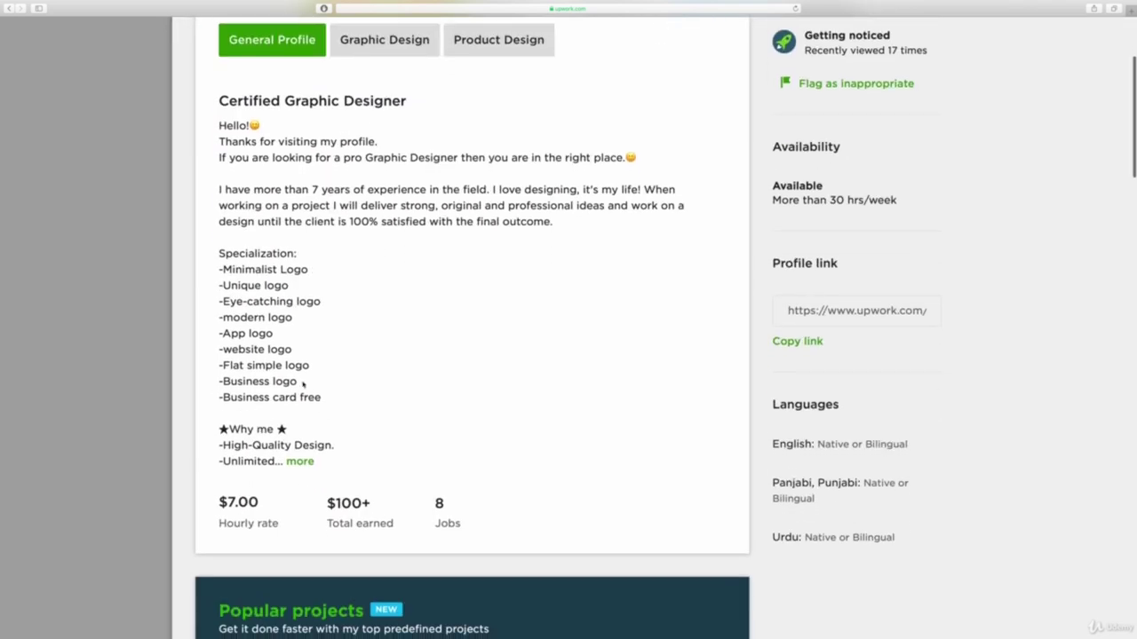
Review the designer's Minimalist Logo specialization, hourly rate, popular projects, work history, portfolio and skills.
drag(246, 269, 341, 269)
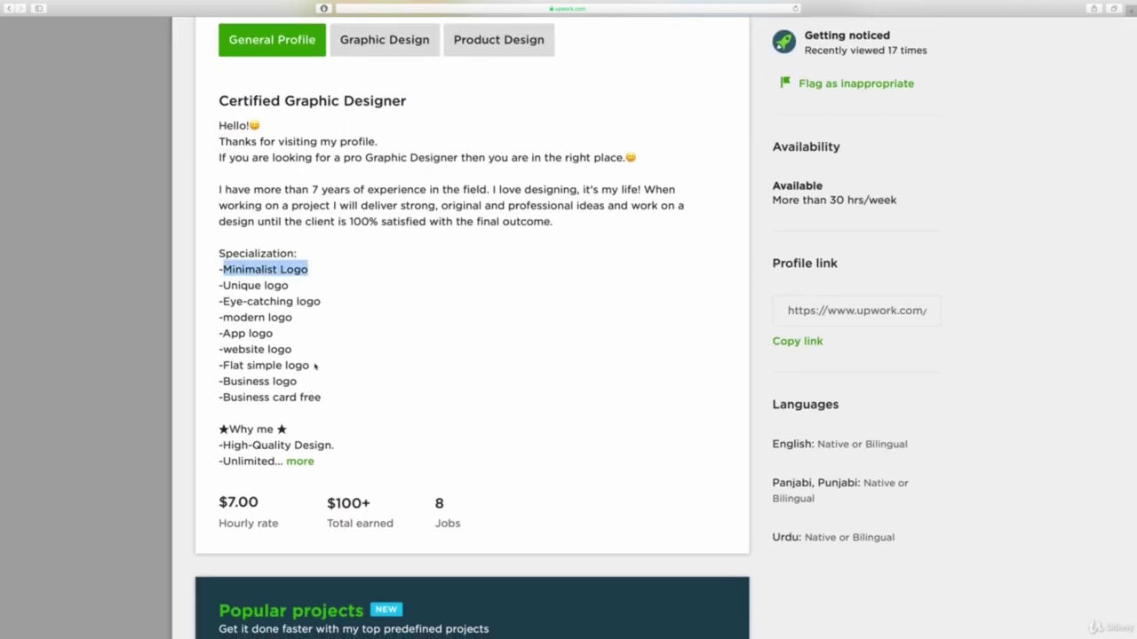
scroll(315, 366, down, 4)
scroll(314, 366, down, 4)
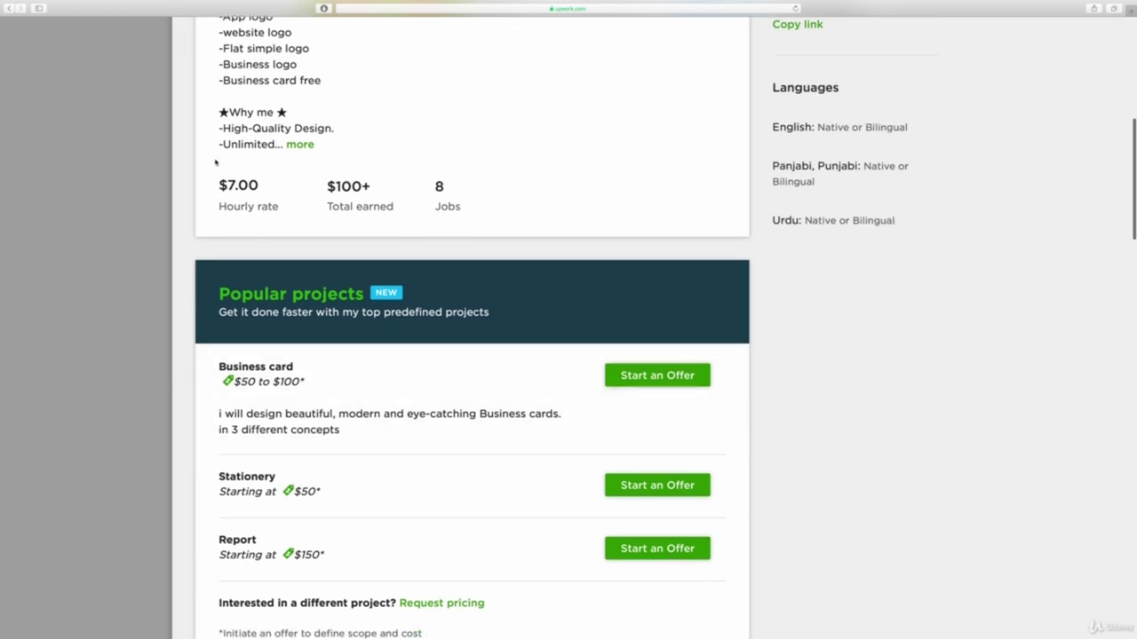
drag(227, 183, 259, 183)
scroll(259, 183, down, 3)
scroll(302, 298, down, 10)
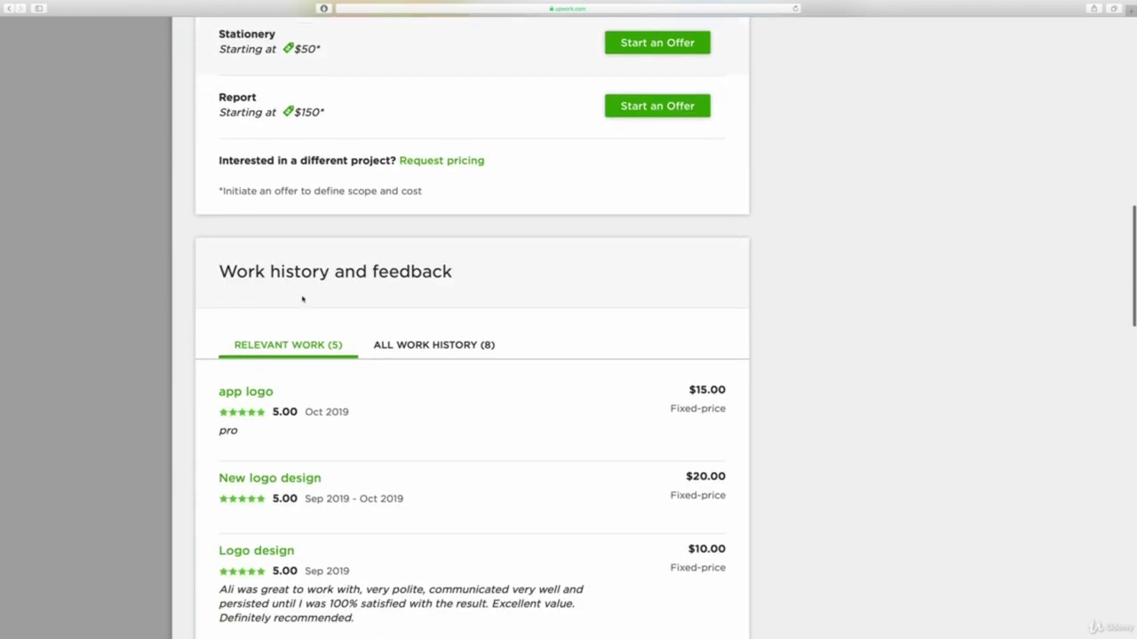
scroll(489, 251, up, 3)
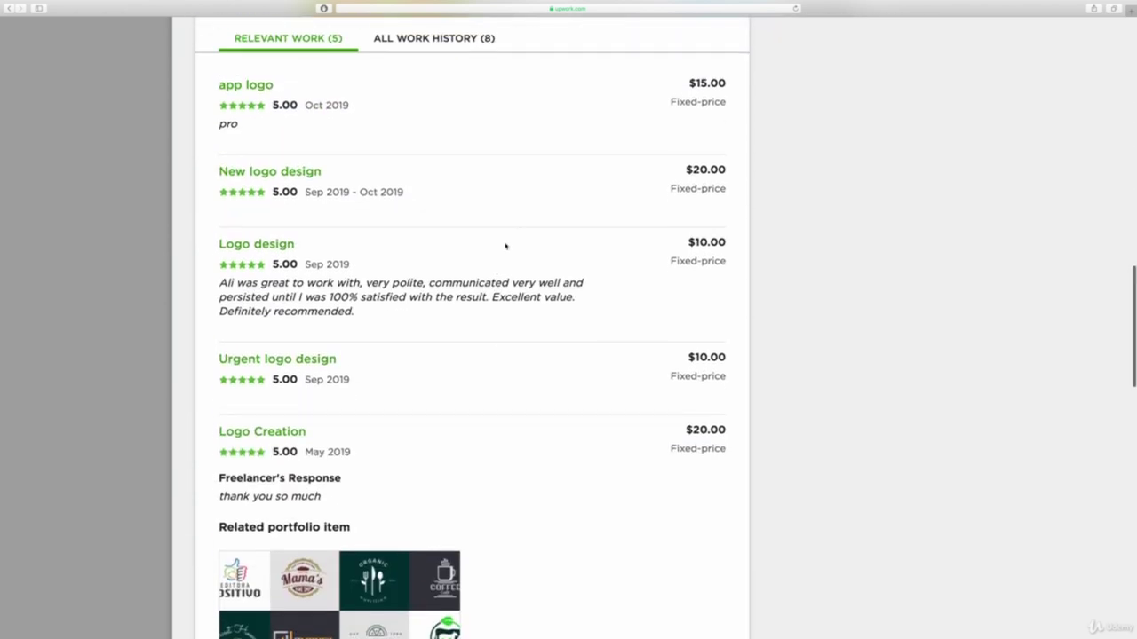
scroll(480, 183, down, 3)
scroll(480, 183, down, 5)
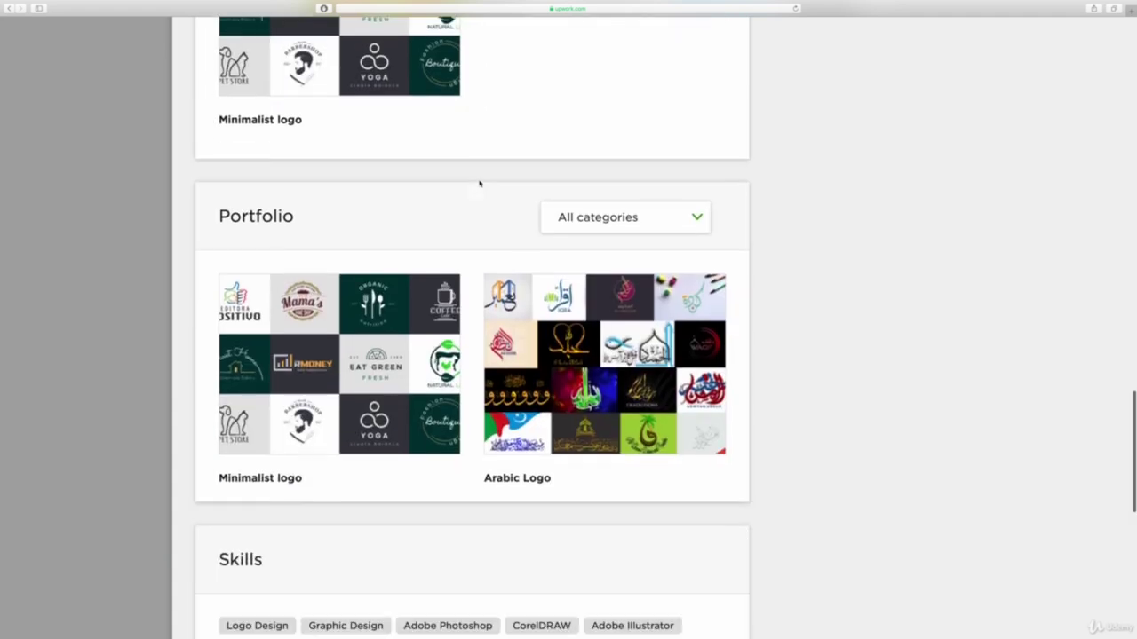
scroll(593, 326, down, 2)
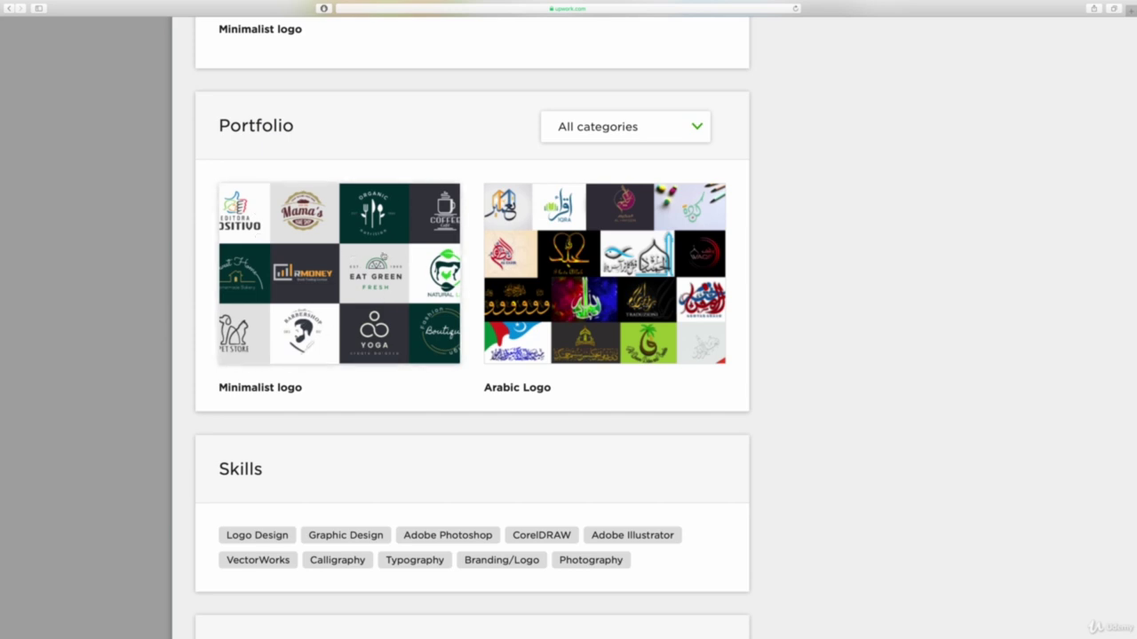
Go back over the relevant work history and compare the job prices with the designer's hourly rate.
scroll(381, 135, up, 10)
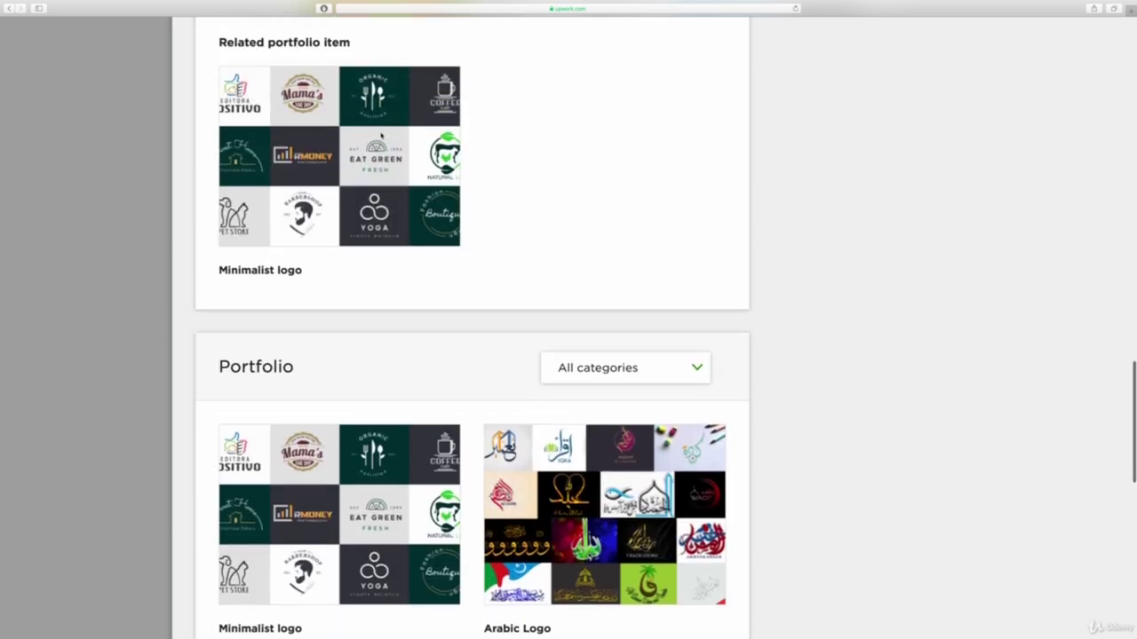
scroll(381, 135, up, 2)
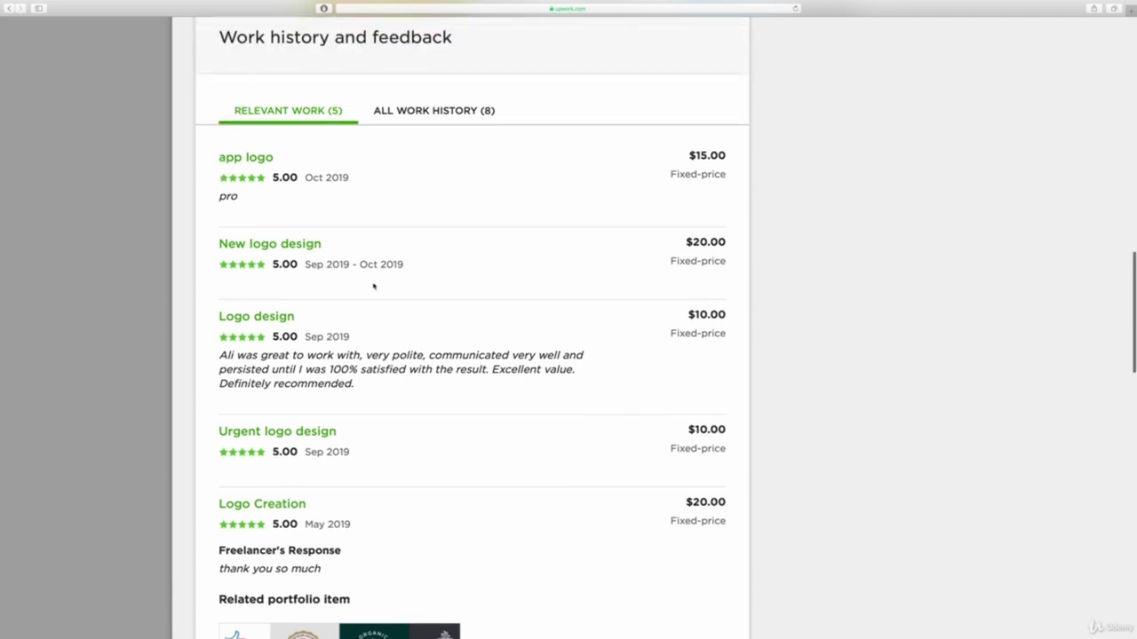
key(ctrl+a)
click(658, 165)
scroll(431, 155, up, 6)
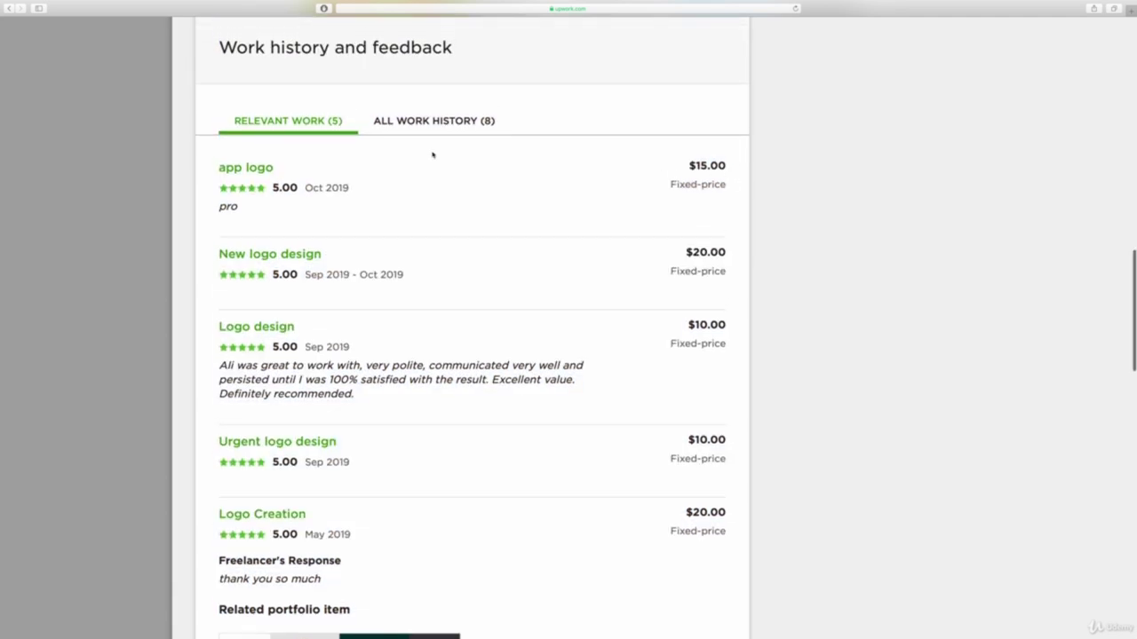
scroll(250, 164, up, 4)
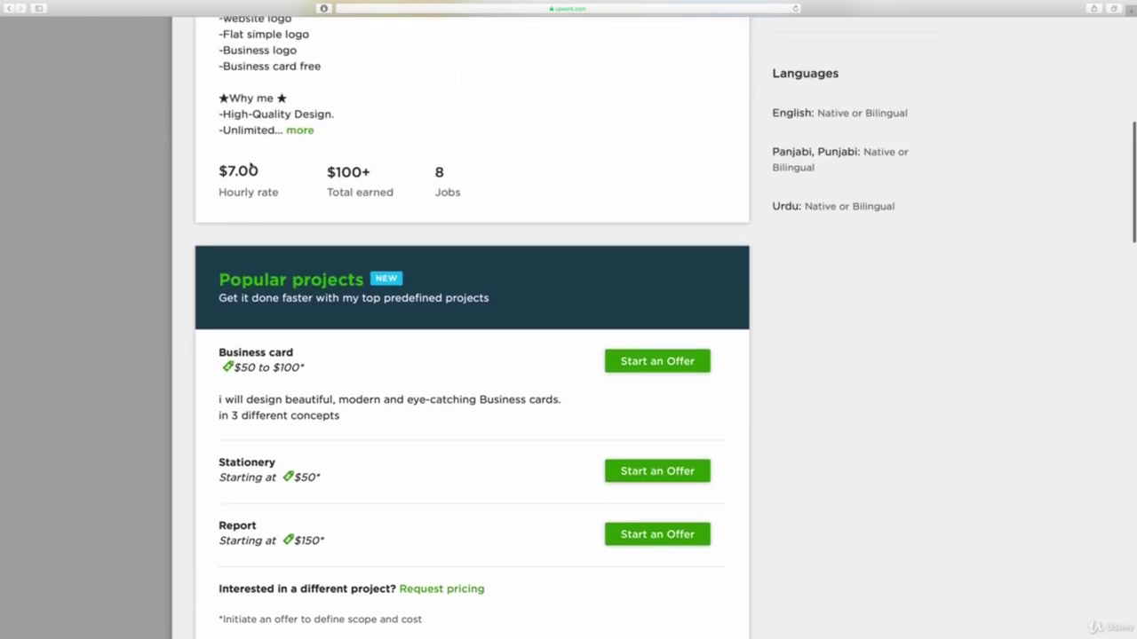
drag(218, 202, 260, 202)
scroll(272, 232, down, 10)
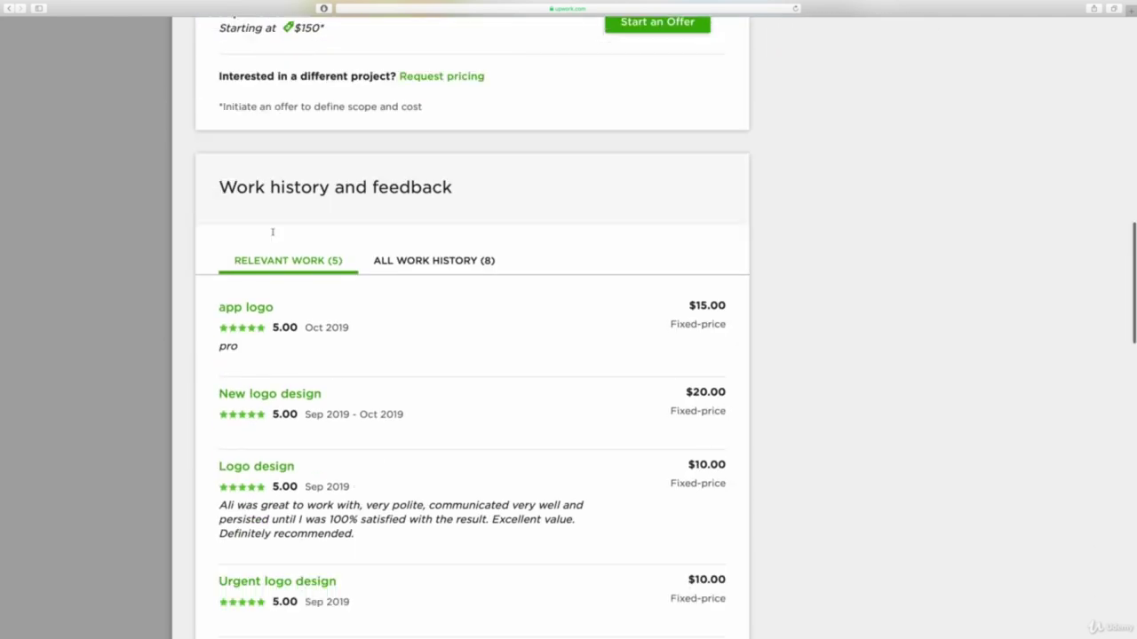
Highlight the prices paid for the Logo design, app logo and New logo design jobs in the work history.
drag(681, 299, 730, 299)
click(673, 316)
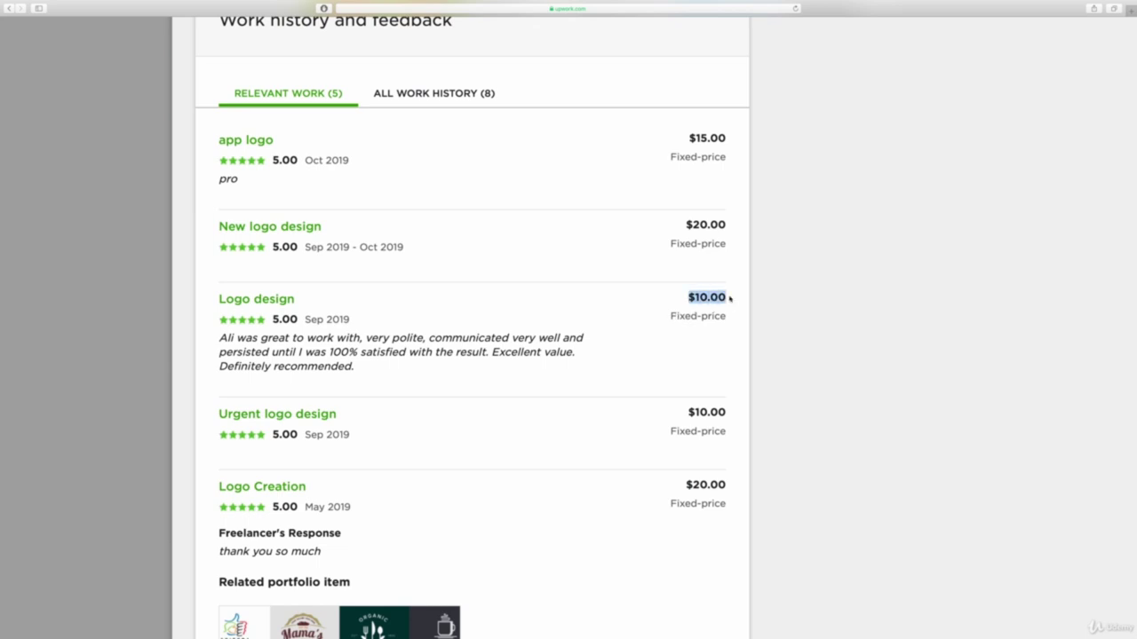
click(671, 238)
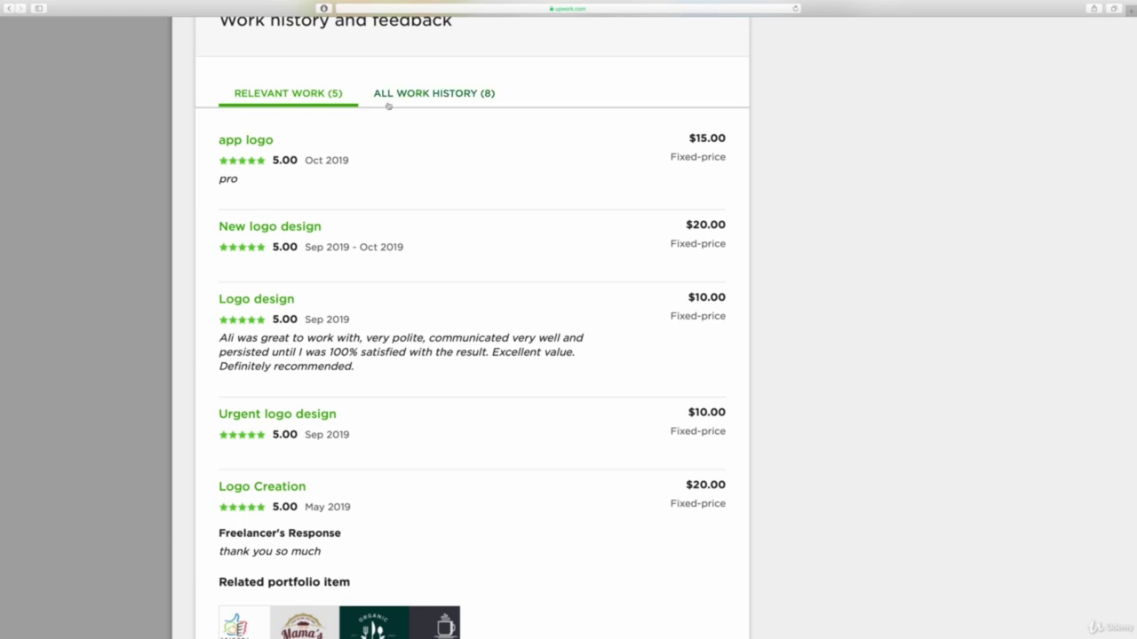
drag(688, 139, 707, 139)
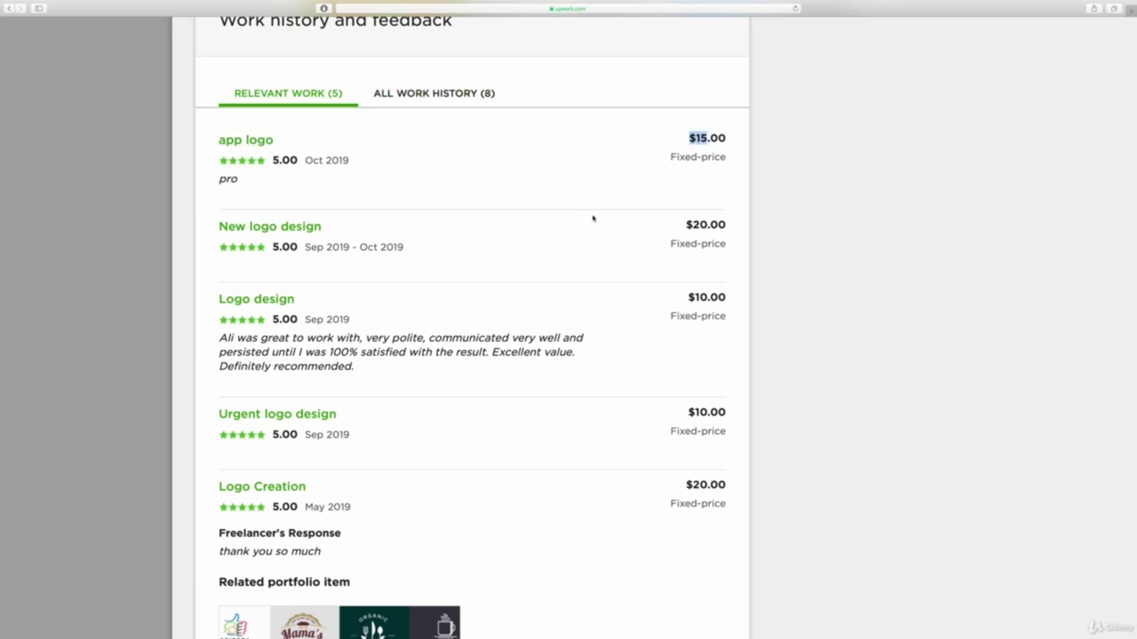
click(532, 238)
drag(686, 224, 742, 223)
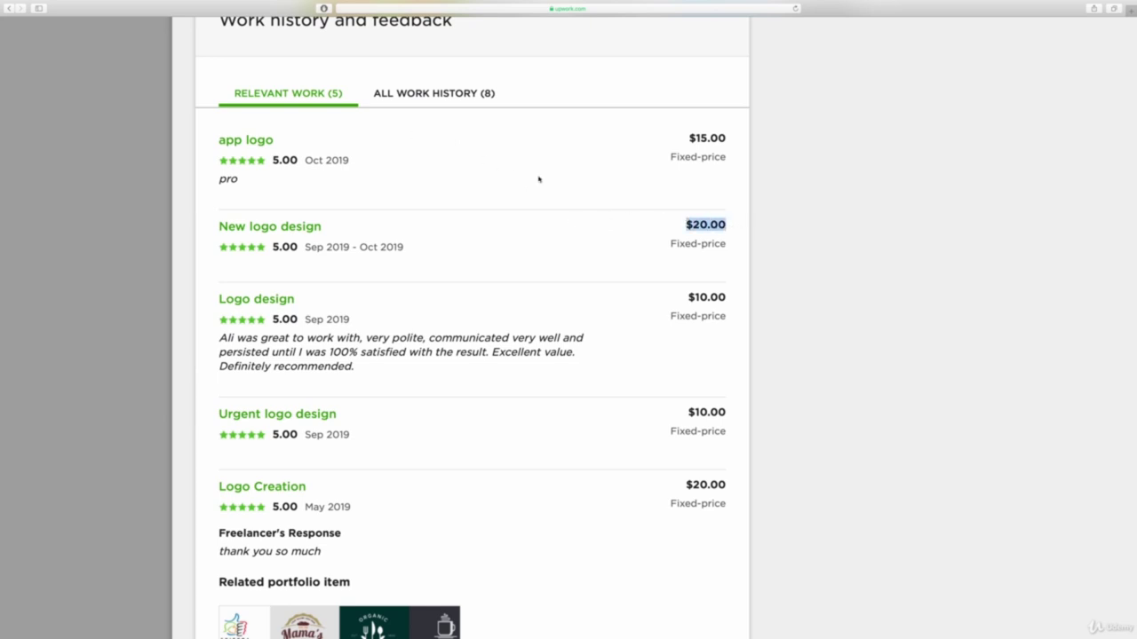
click(659, 202)
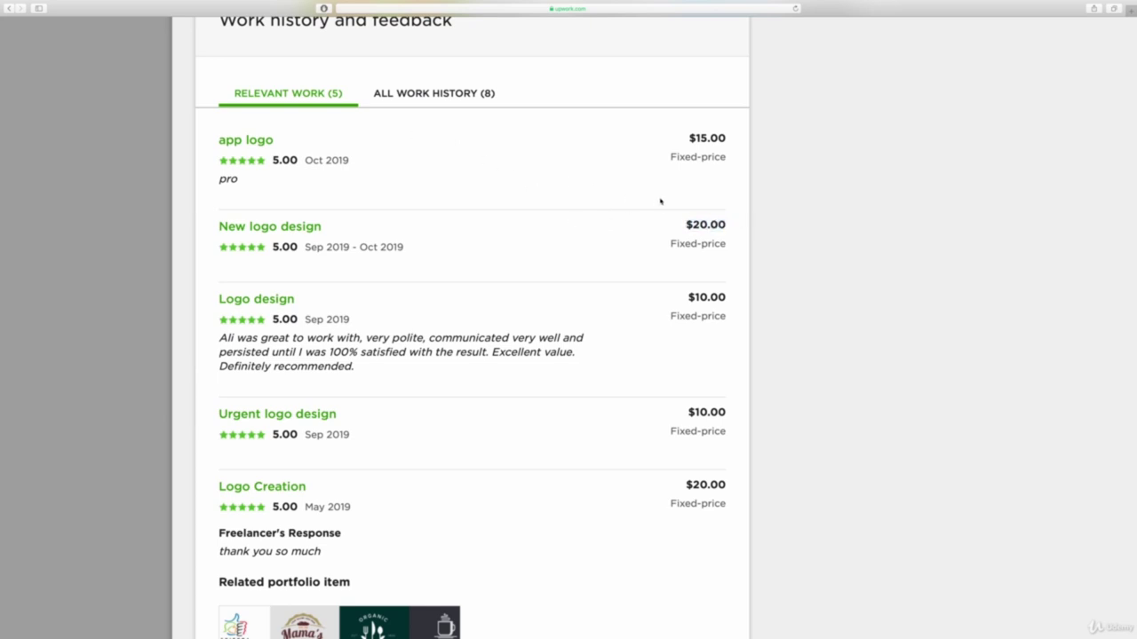
Highlight the app logo job's Fixed-price label and price, and the prices of the Logo design and Urgent logo design jobs.
drag(681, 156, 761, 157)
click(703, 156)
drag(671, 156, 728, 160)
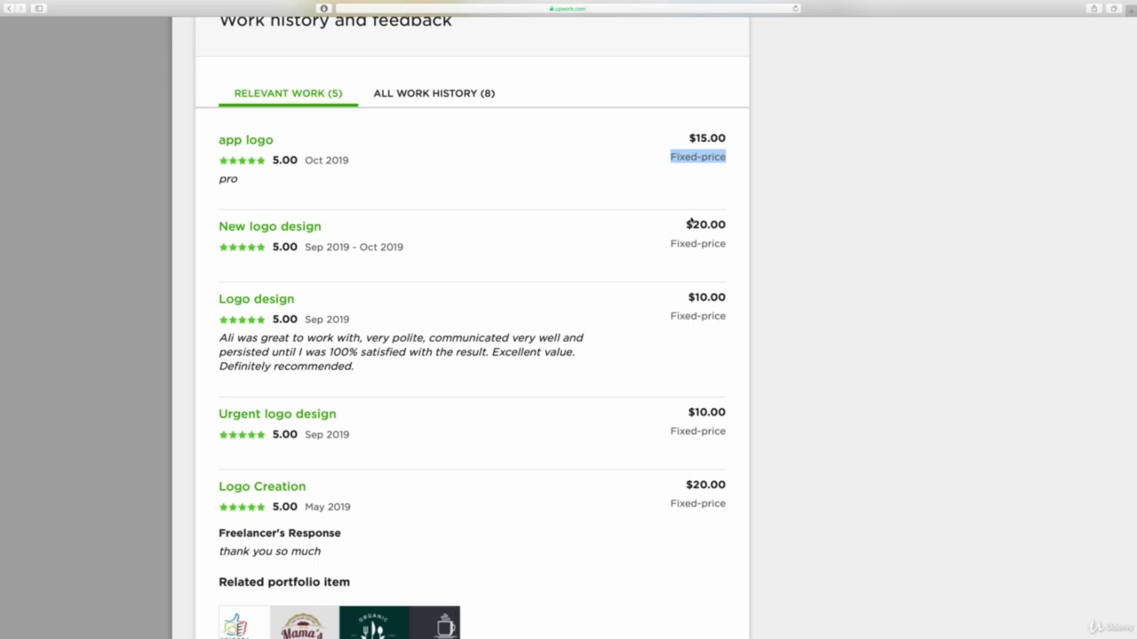
click(714, 175)
drag(694, 141, 724, 140)
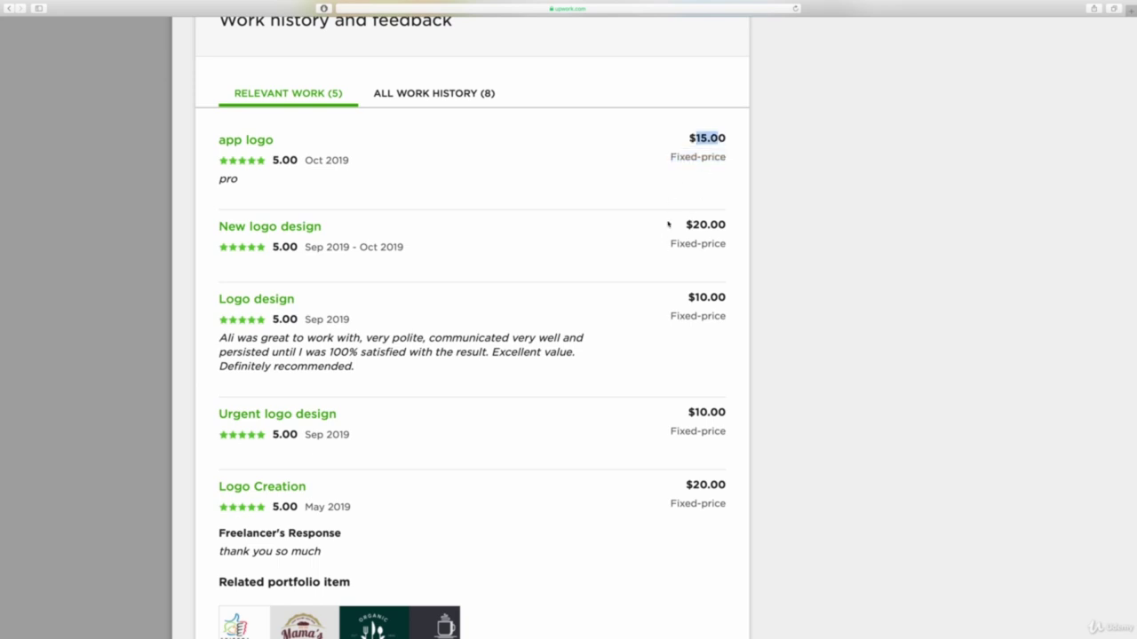
drag(687, 297, 732, 296)
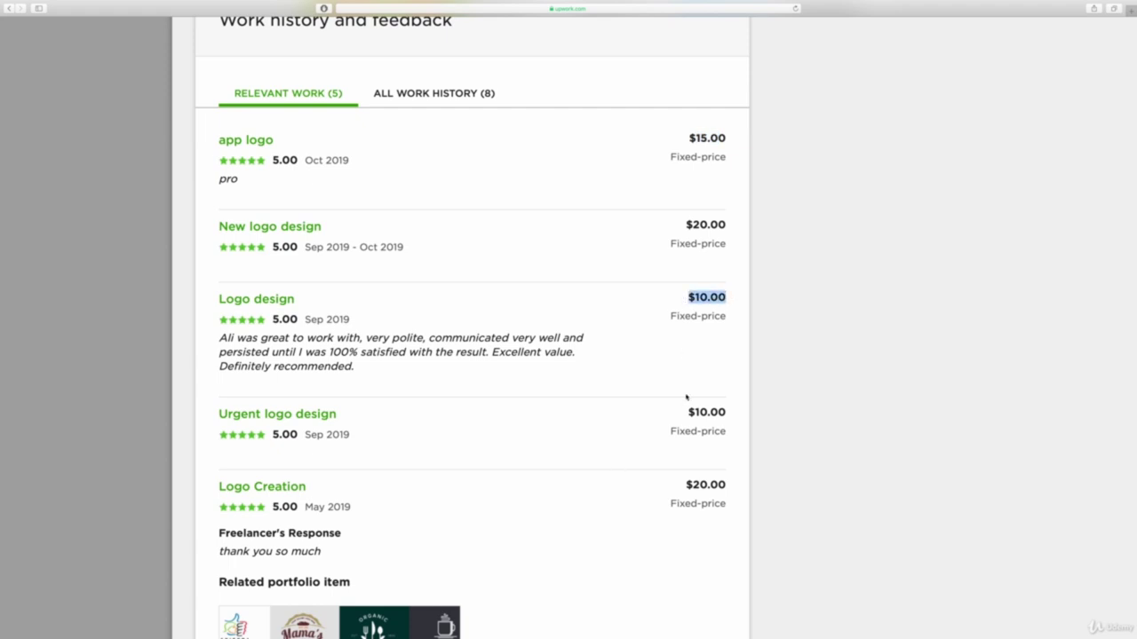
drag(687, 411, 735, 411)
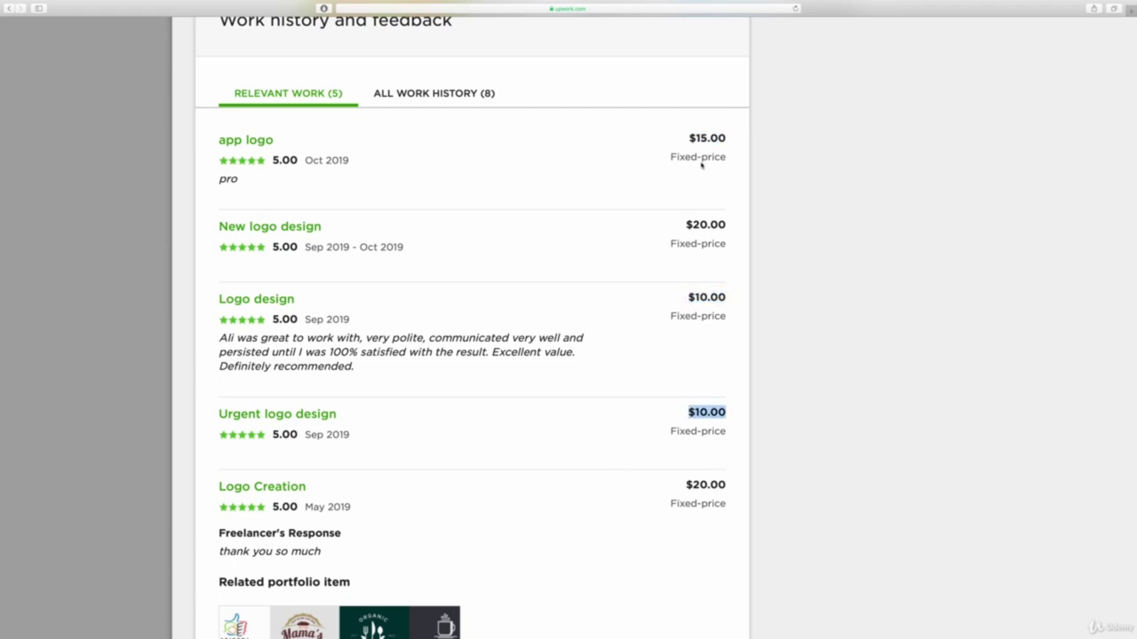
click(619, 296)
drag(688, 297, 736, 296)
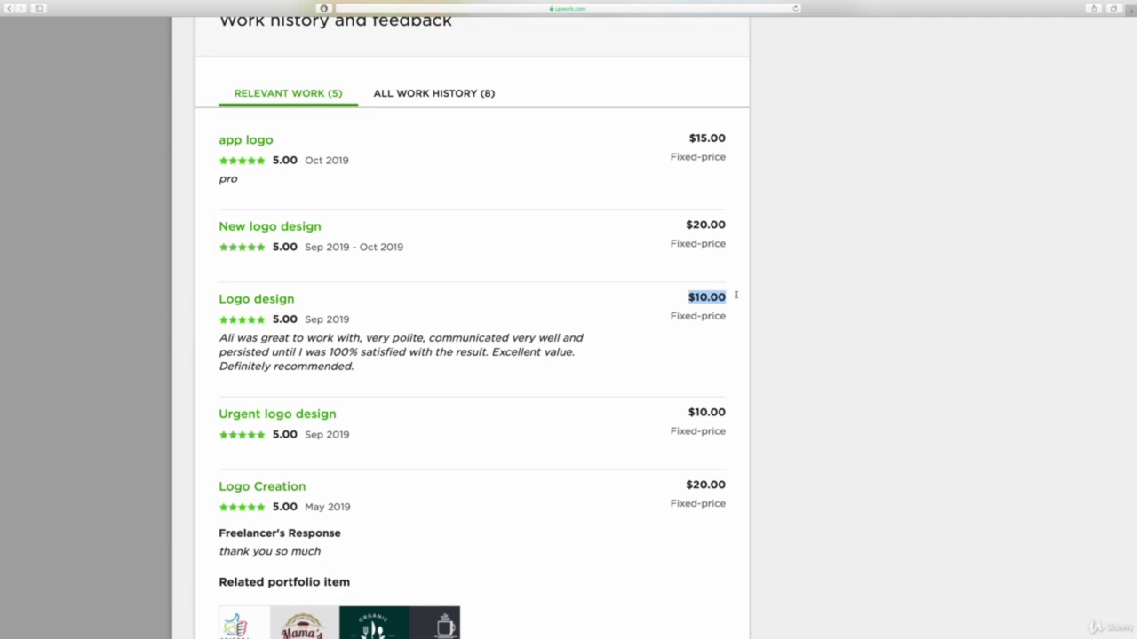
Close the designer's profile and filter the search results to a job success of 90% & up.
click(137, 210)
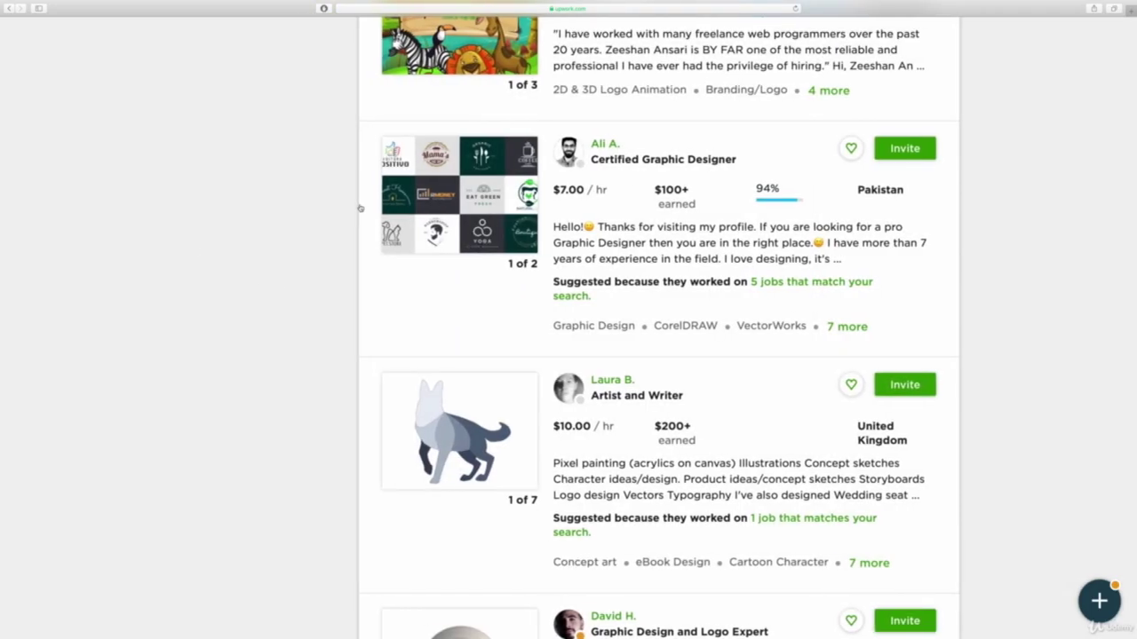
scroll(358, 208, up, 5)
scroll(360, 207, up, 5)
scroll(251, 355, down, 4)
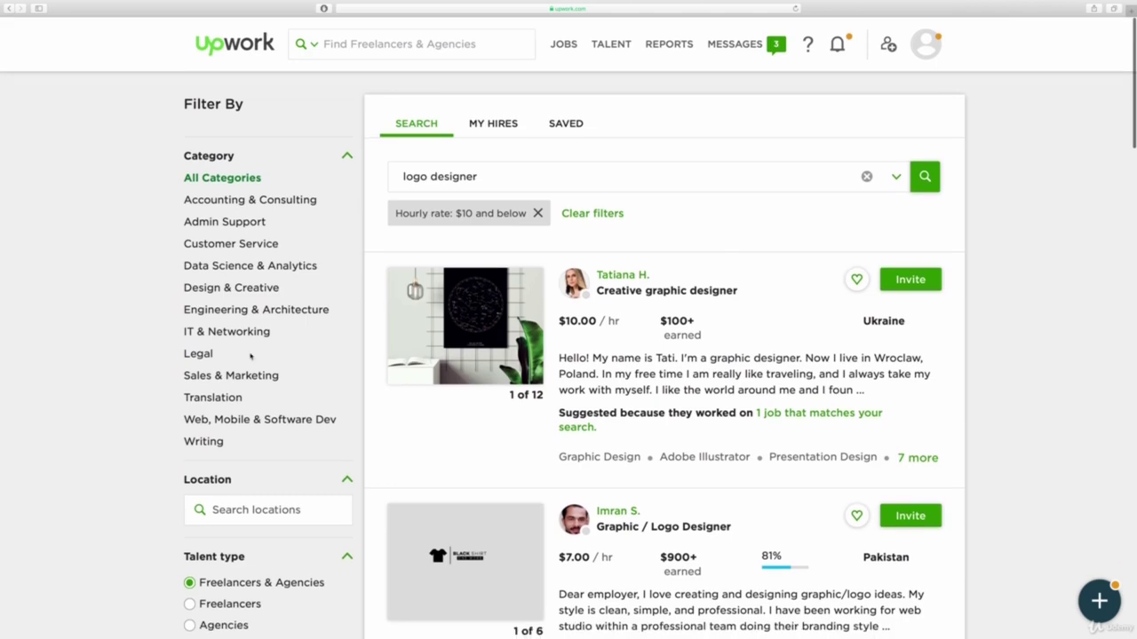
click(282, 222)
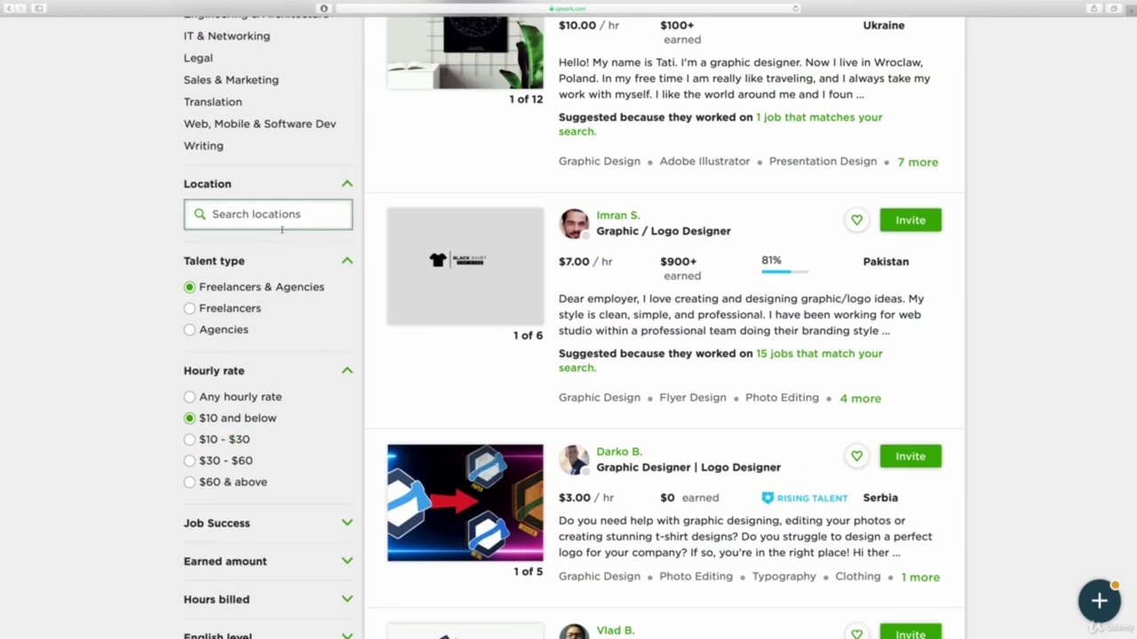
scroll(266, 253, down, 3)
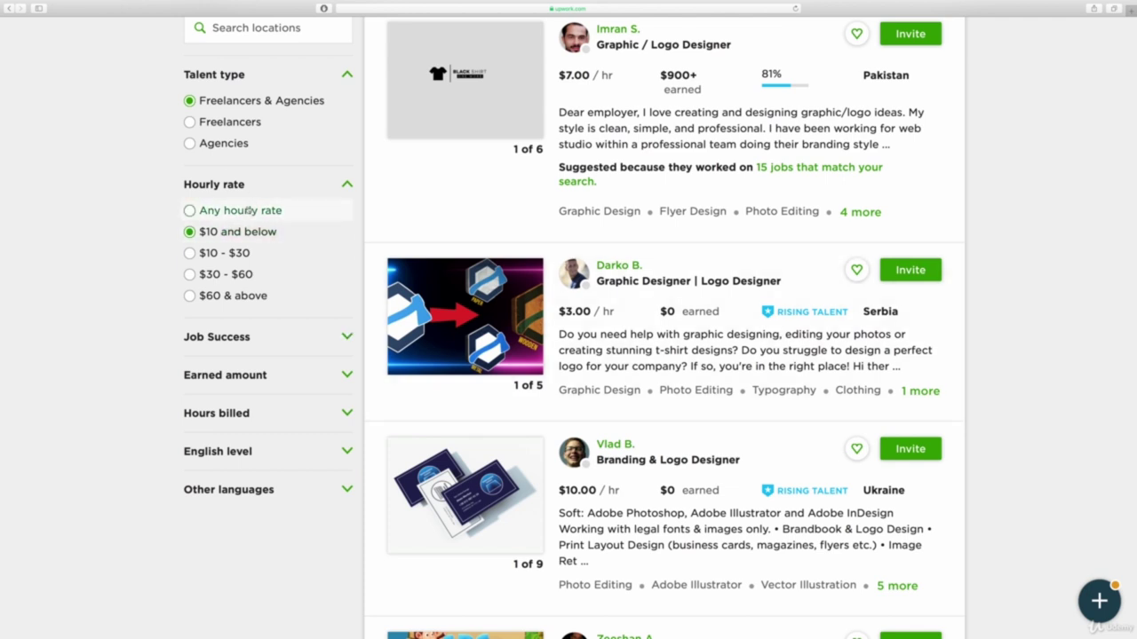
click(346, 336)
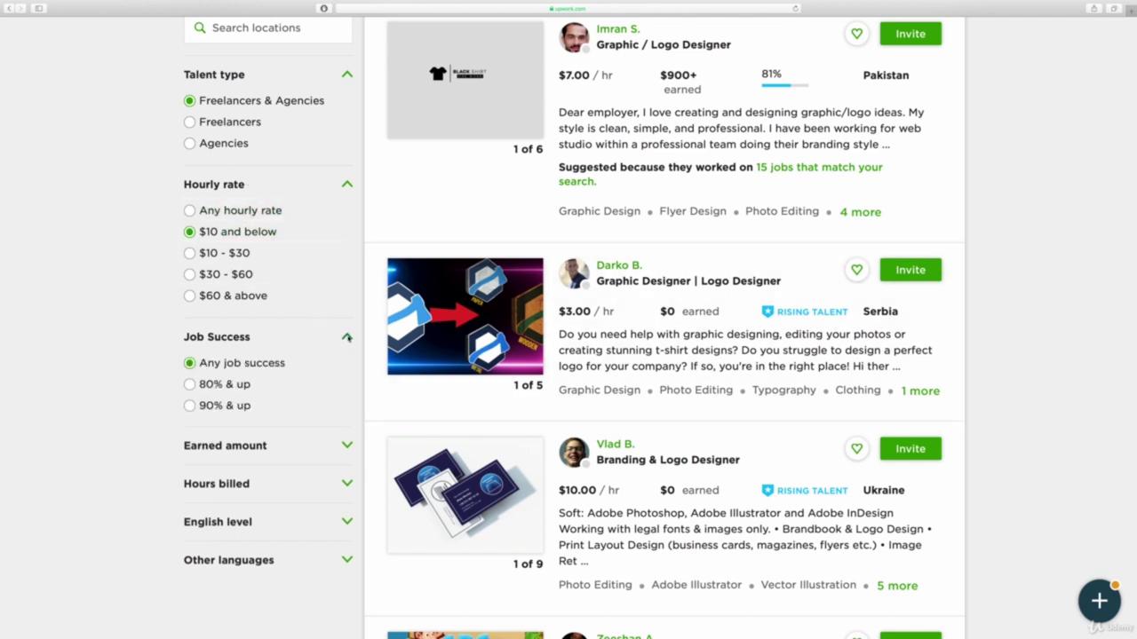
click(194, 405)
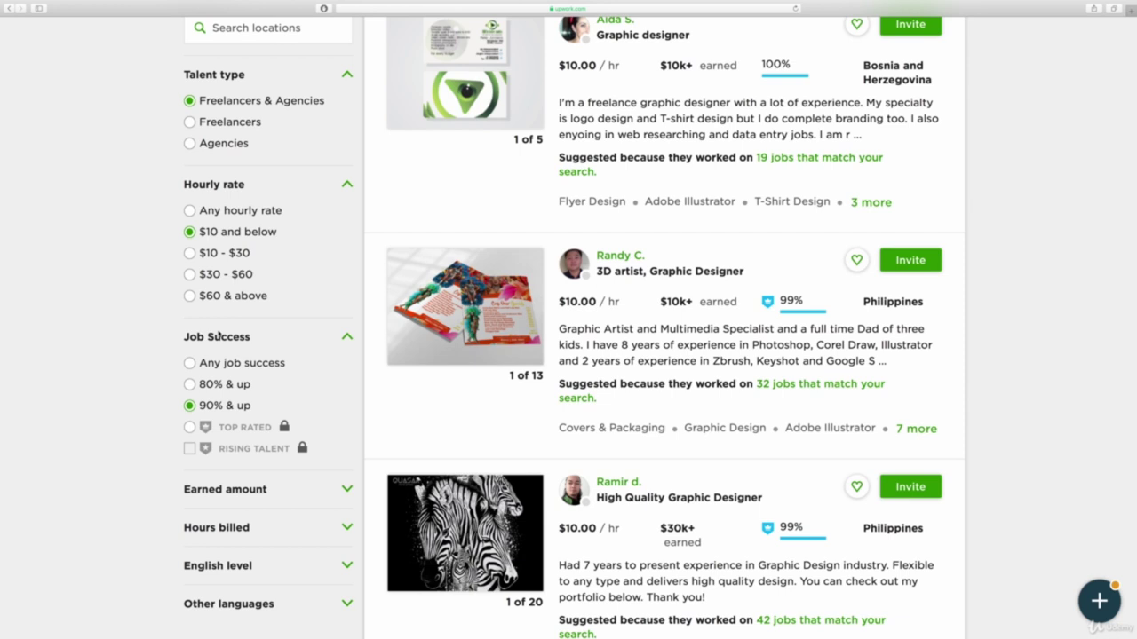
Filter the results by earned amount to freelancers with $1k+ earned.
scroll(218, 336, down, 2)
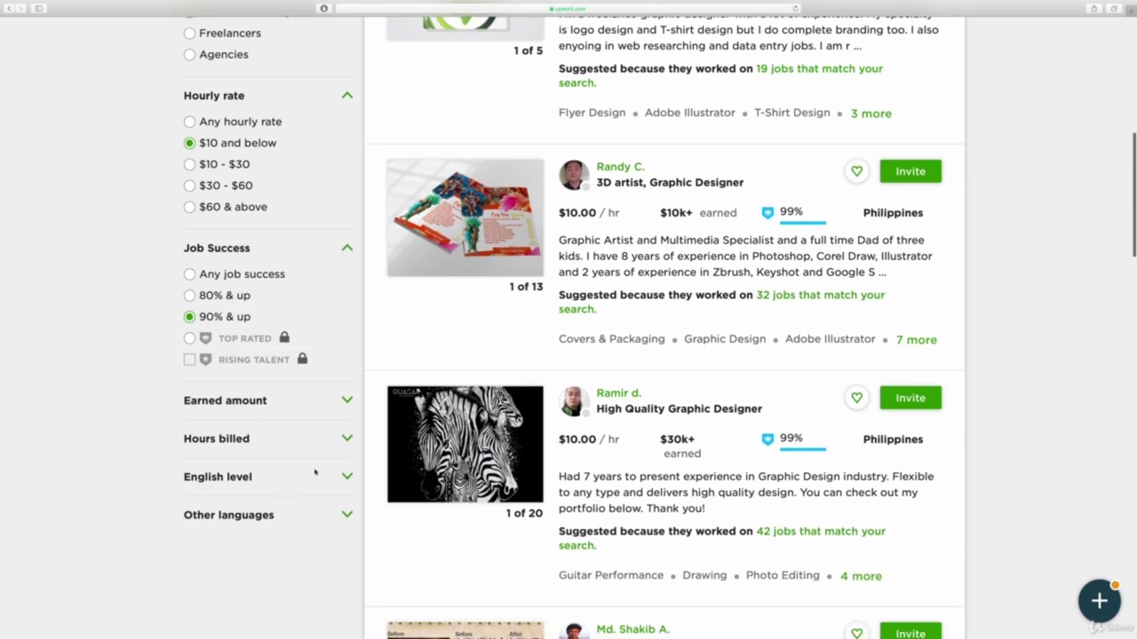
click(348, 407)
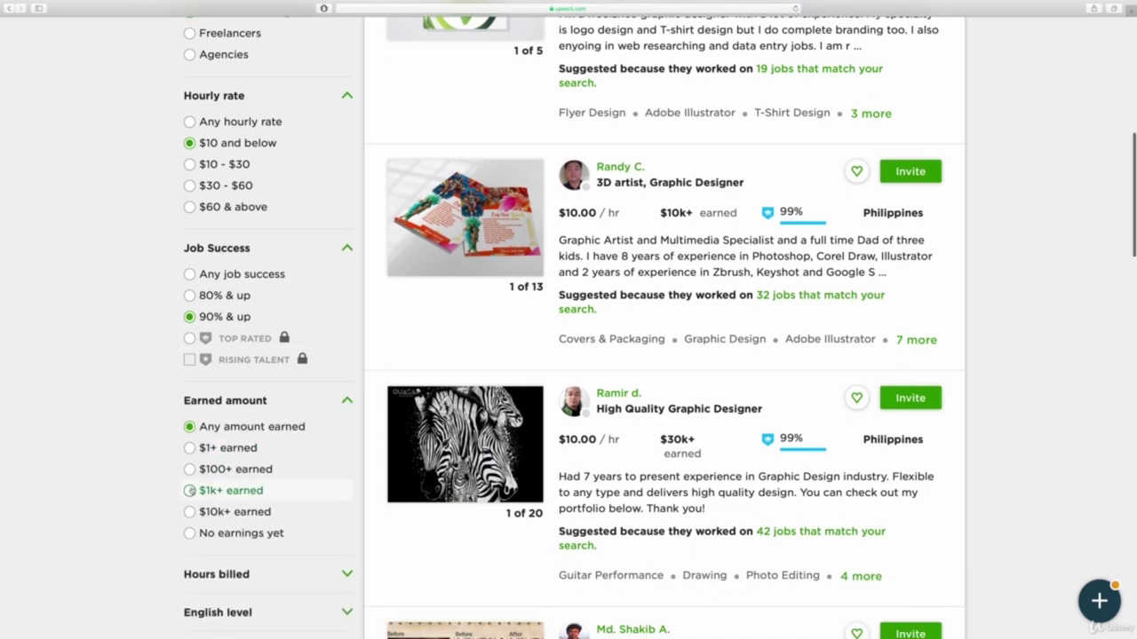
click(192, 495)
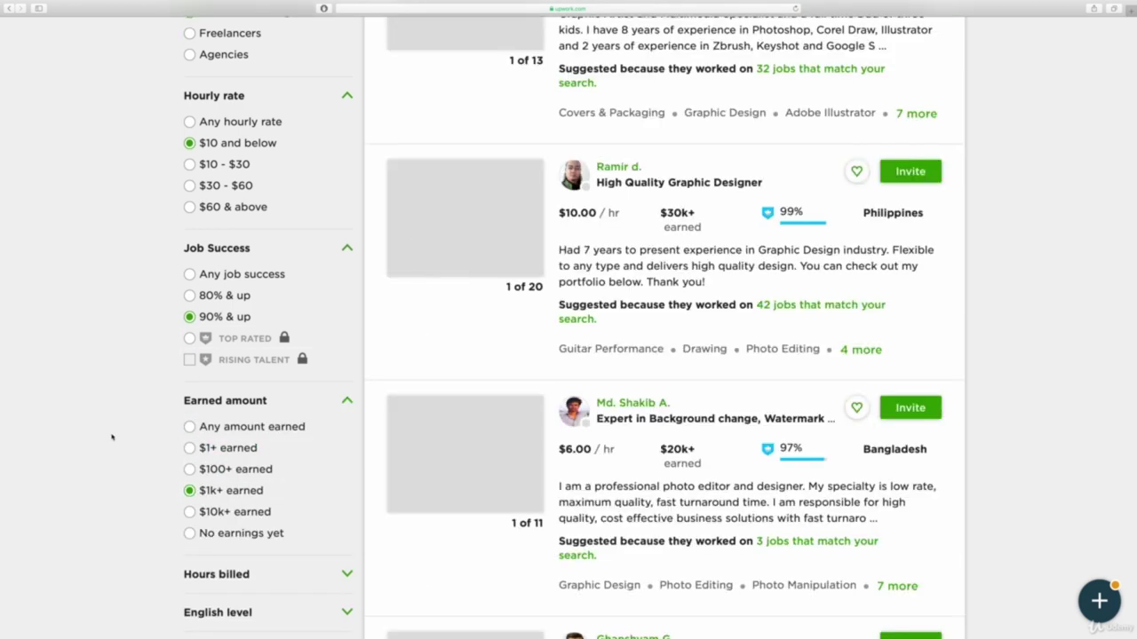
Look through the filtered results, open the profile of the $7.00/hr graphic designer from Egypt, and expand the full profile description.
scroll(492, 310, up, 5)
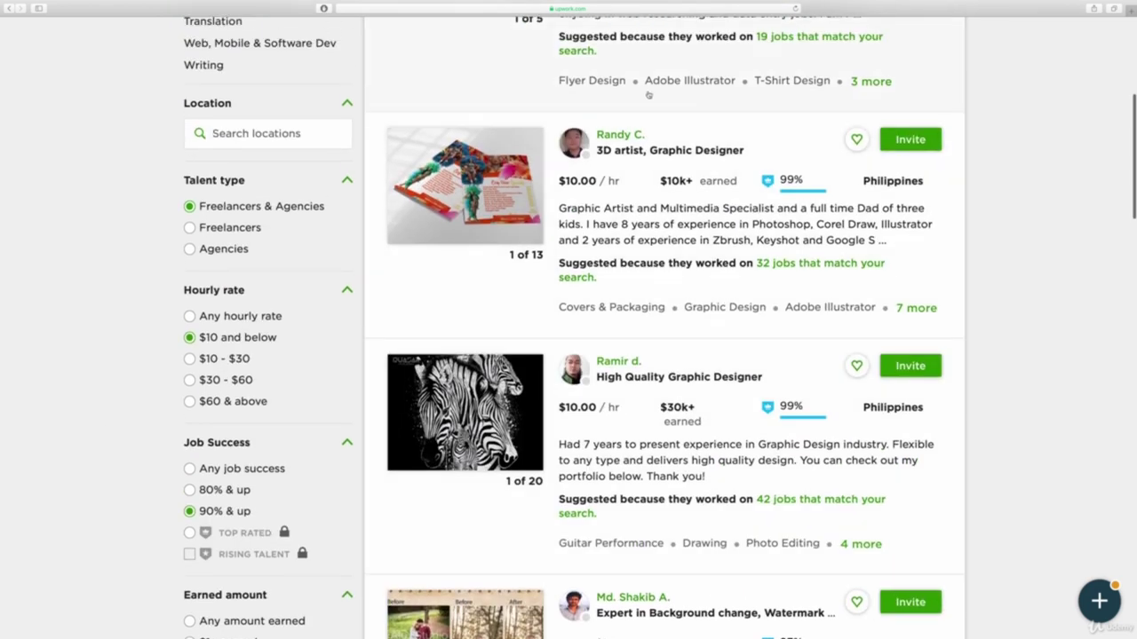
scroll(646, 95, up, 1)
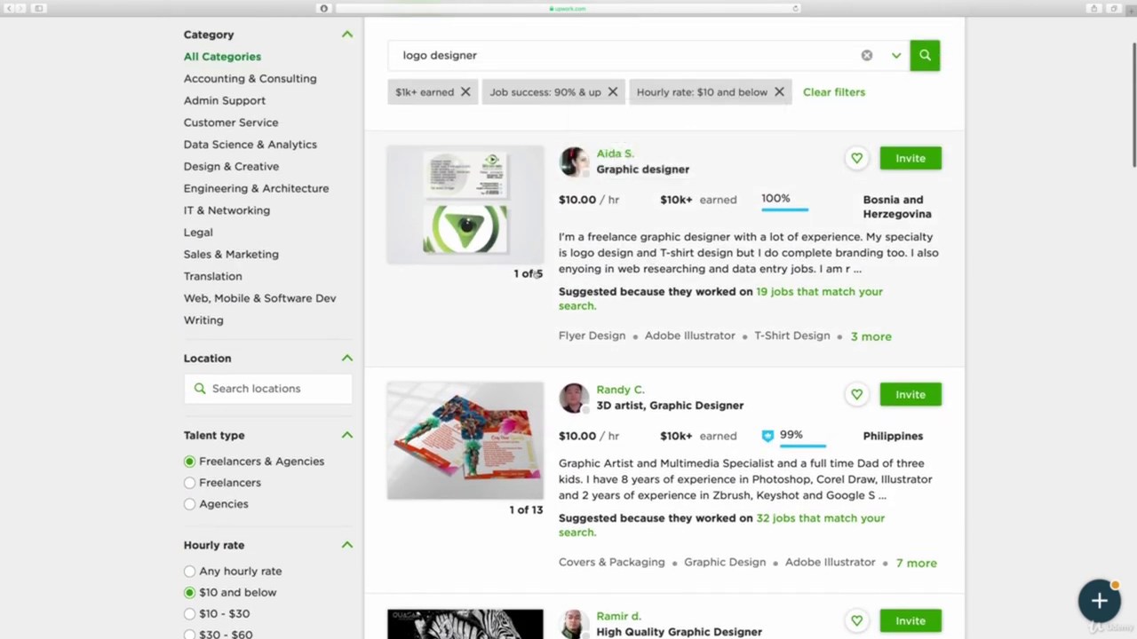
scroll(612, 278, down, 13)
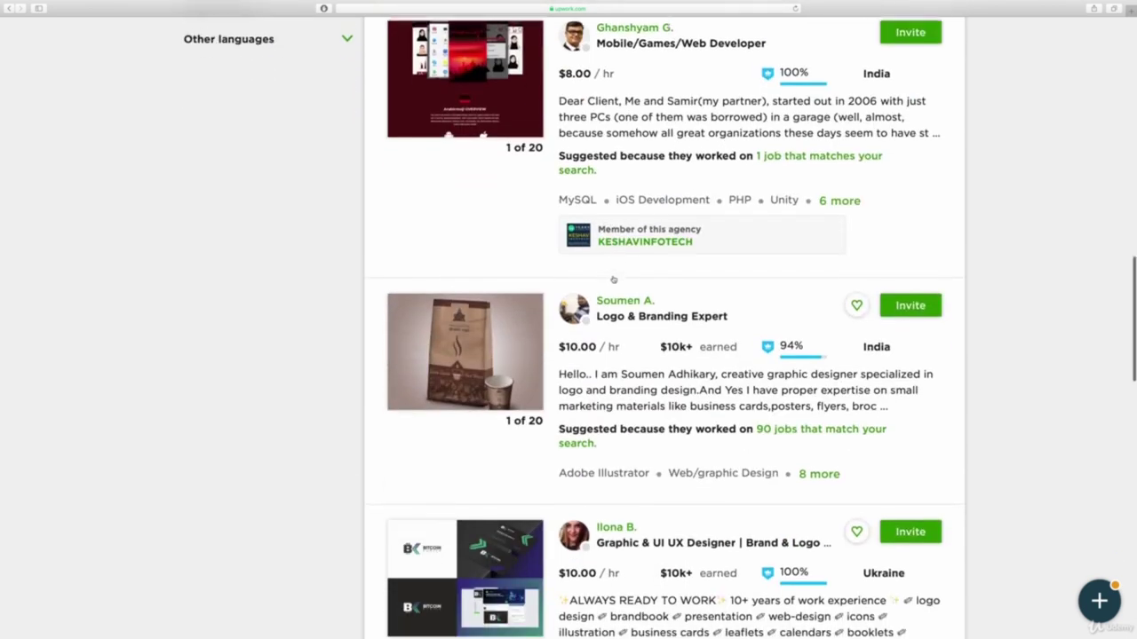
scroll(613, 281, down, 3)
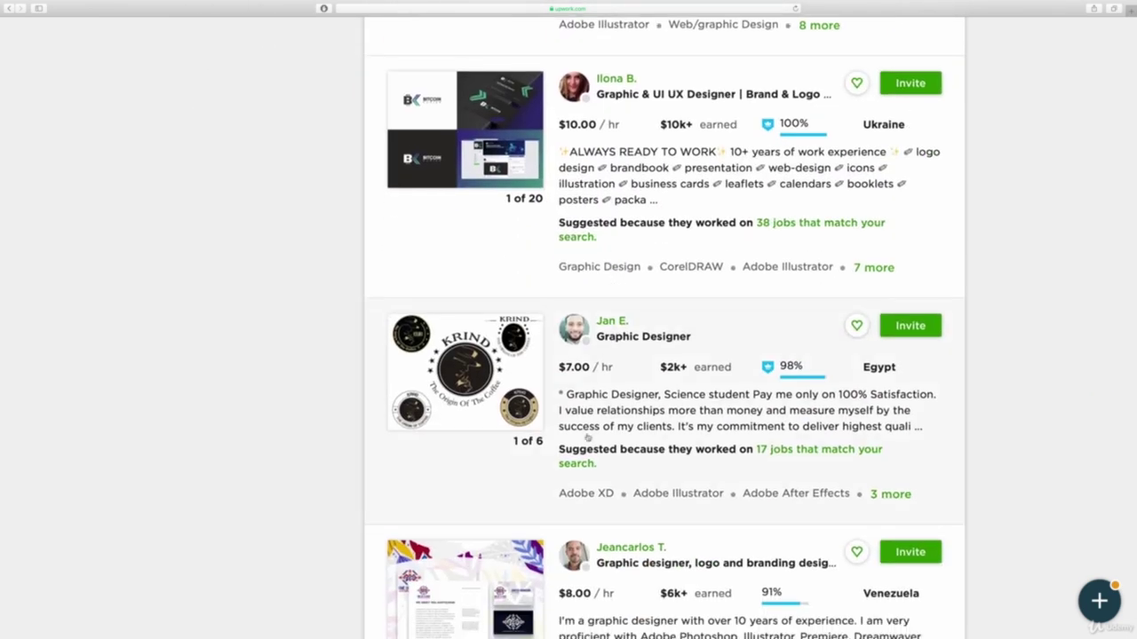
scroll(556, 336, down, 5)
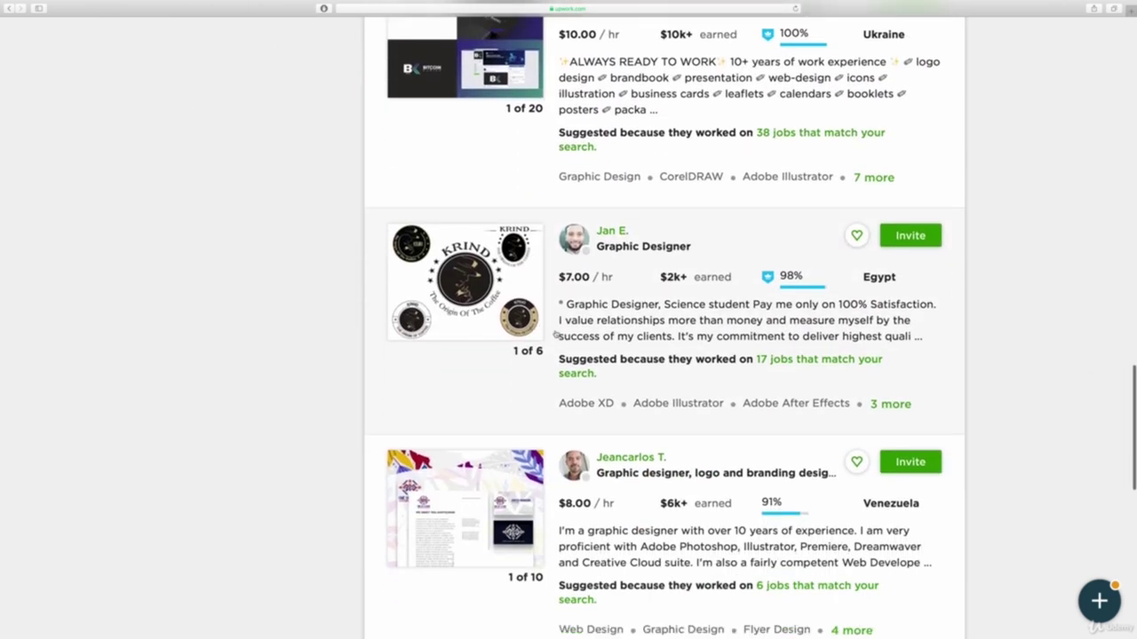
scroll(556, 336, up, 4)
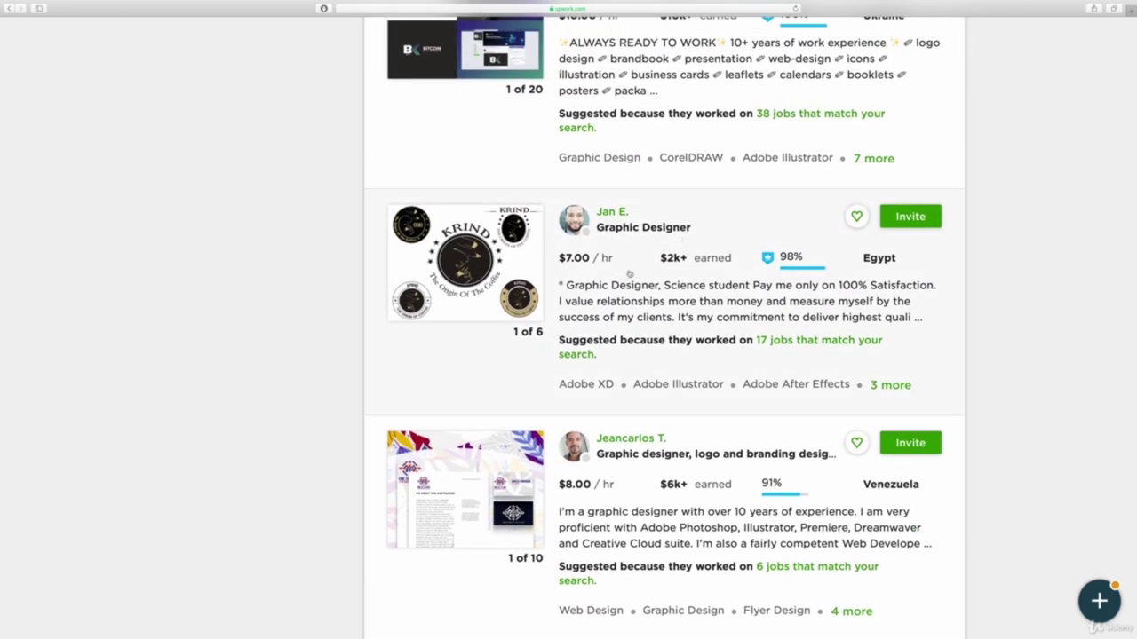
click(700, 273)
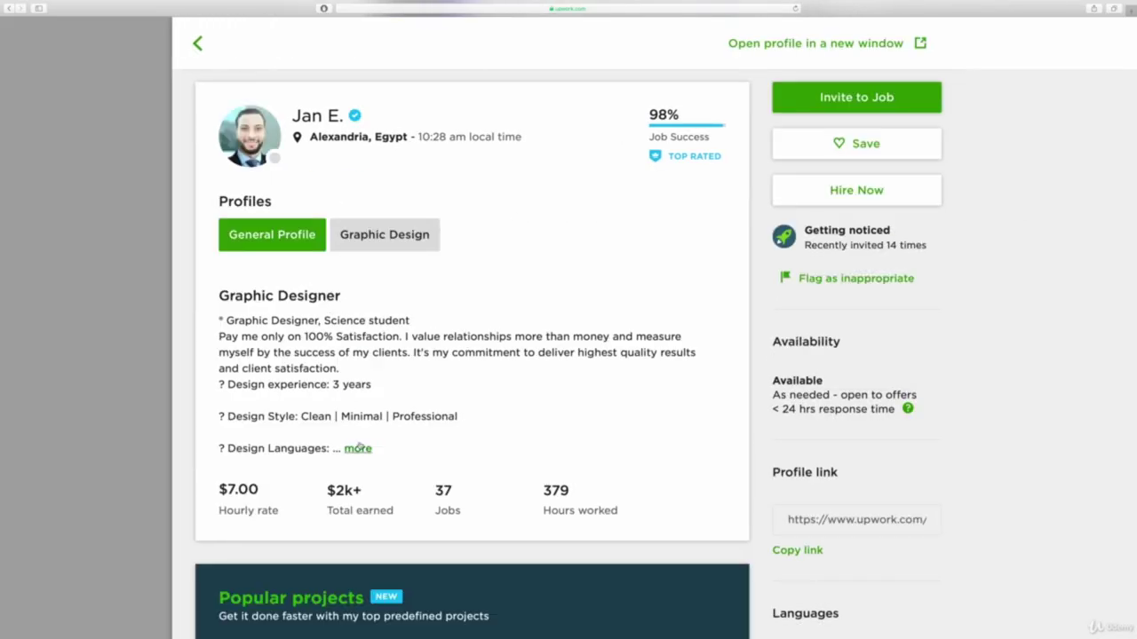
click(358, 448)
Compare the designer's listed hourly rate with the rate paid for the graphic designer/illustrator job by highlighting both.
scroll(355, 293, down, 5)
scroll(353, 286, down, 8)
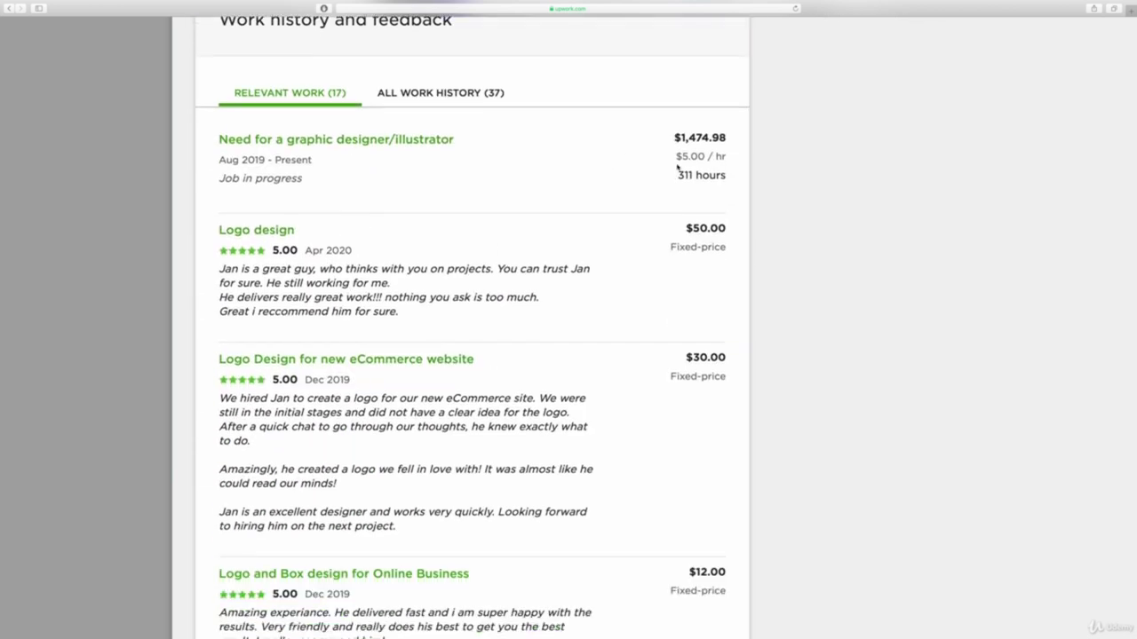
drag(676, 157, 723, 157)
scroll(355, 151, up, 5)
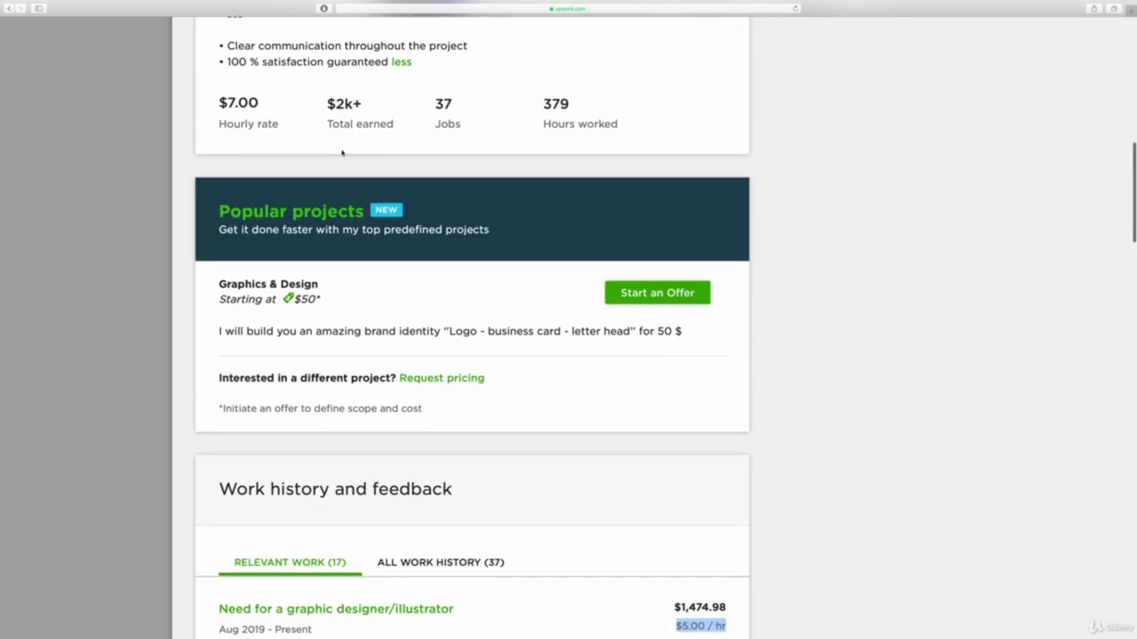
drag(218, 104, 263, 105)
scroll(531, 324, down, 3)
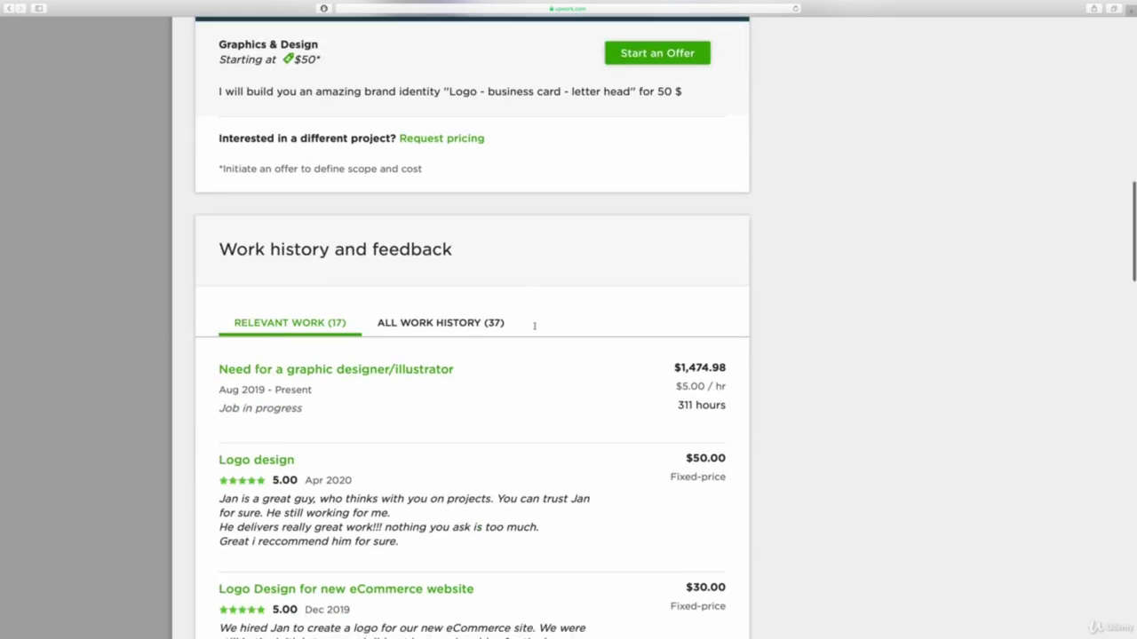
drag(675, 356, 725, 356)
Load the remaining relevant jobs in the work history and highlight the hourly rate of the web designer job.
scroll(665, 381, down, 8)
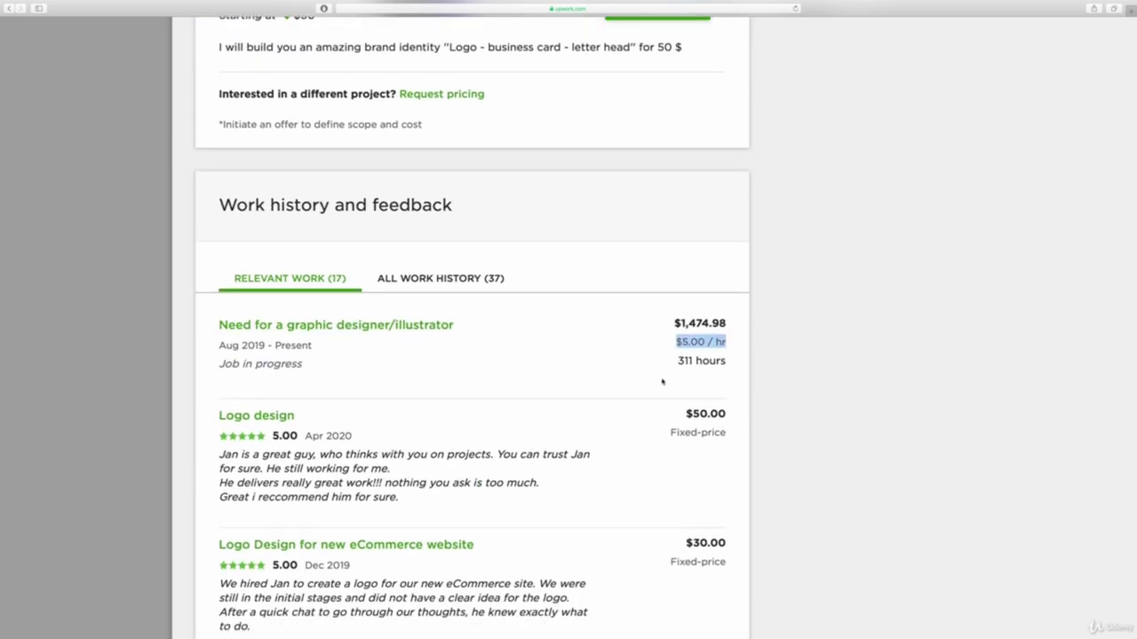
scroll(662, 381, down, 7)
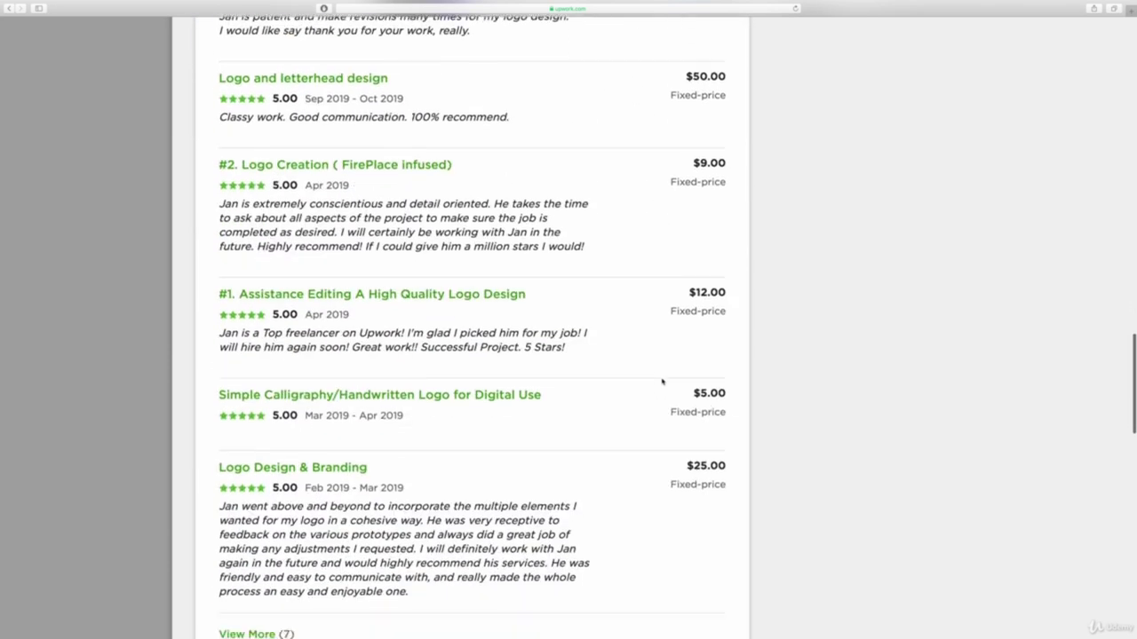
click(247, 343)
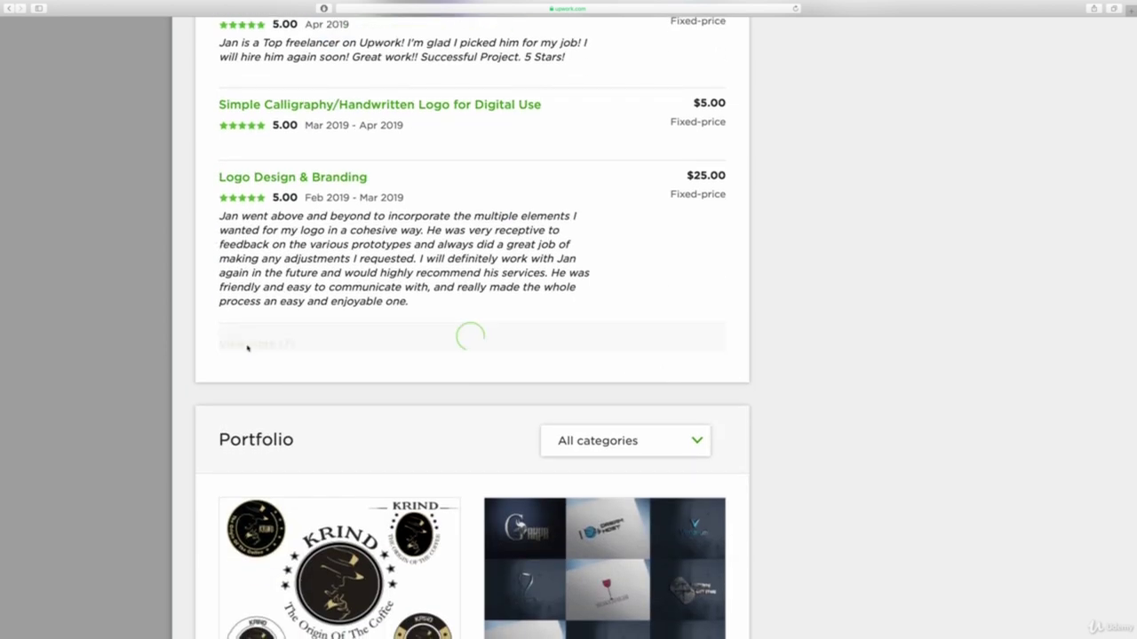
scroll(578, 259, down, 2)
scroll(578, 257, down, 1)
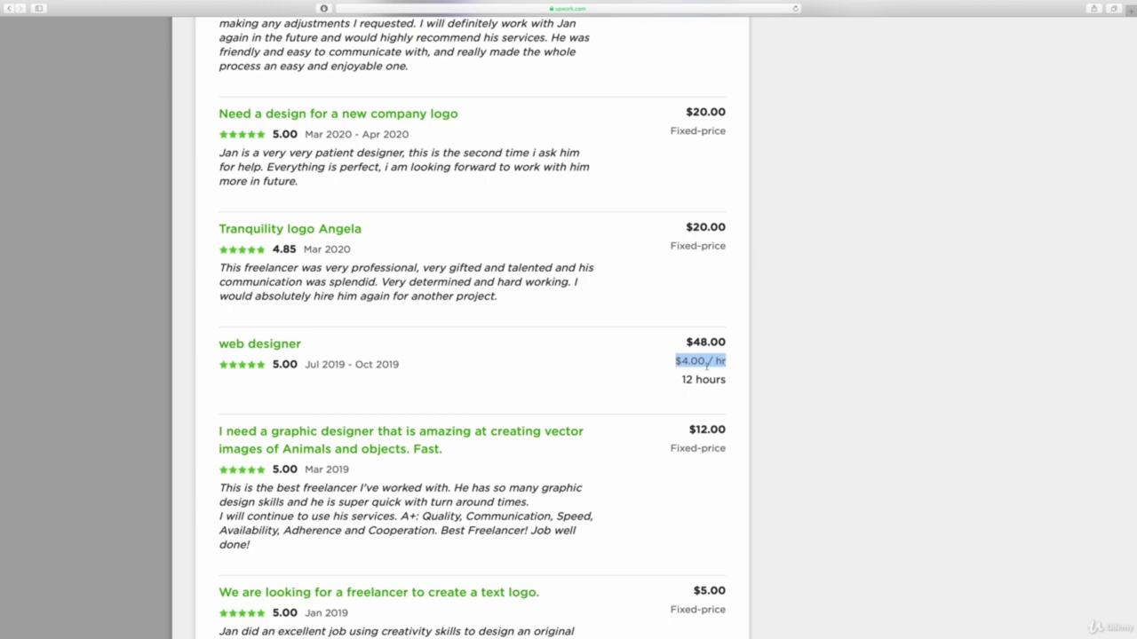
scroll(702, 360, down, 5)
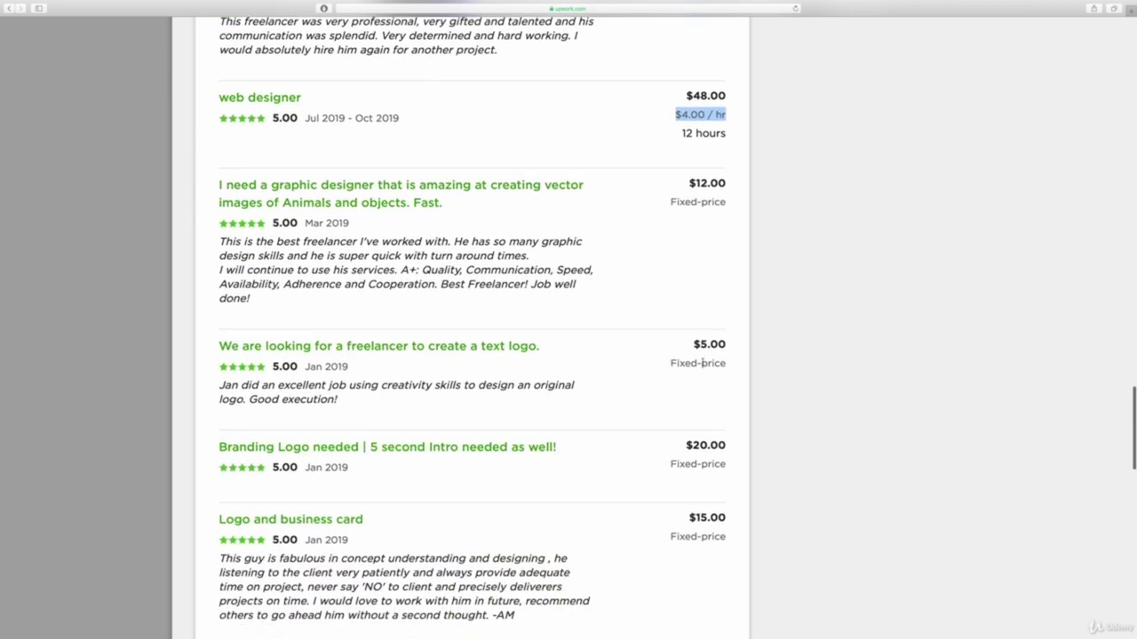
Look over the designer's past fixed-price logo jobs and the logo samples in the portfolio.
scroll(611, 320, up, 10)
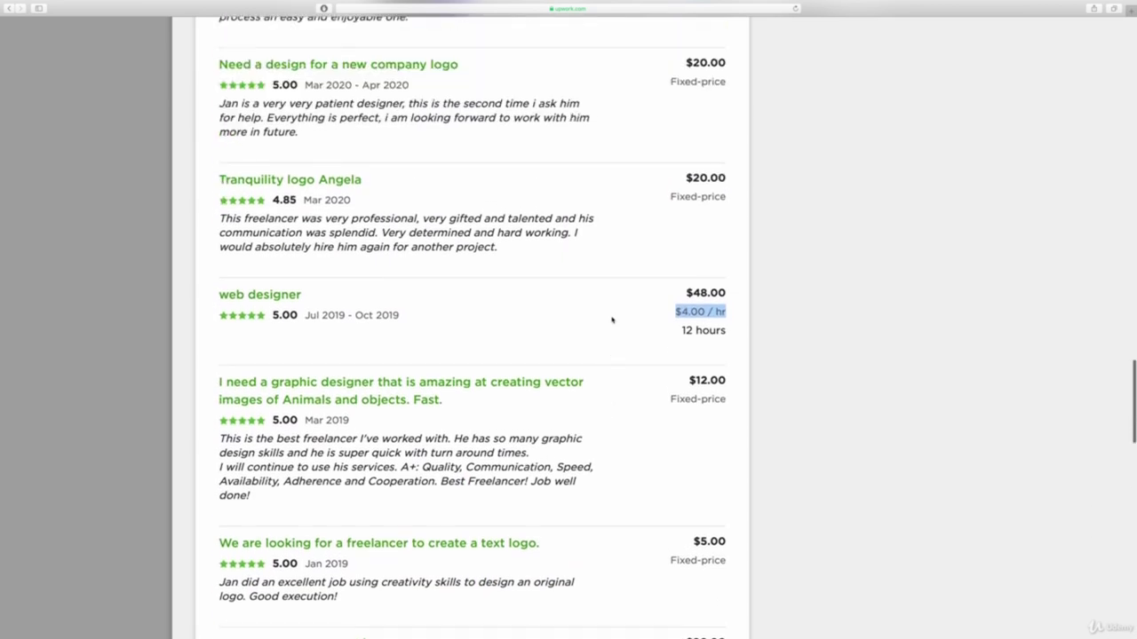
scroll(611, 320, up, 5)
scroll(610, 320, down, 20)
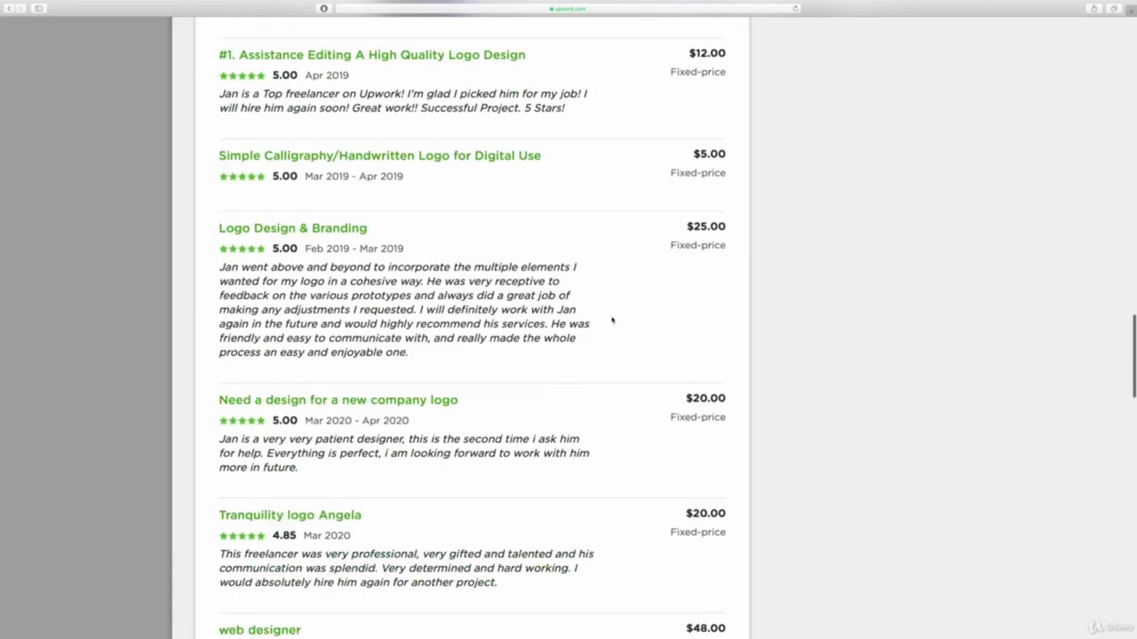
scroll(610, 321, up, 4)
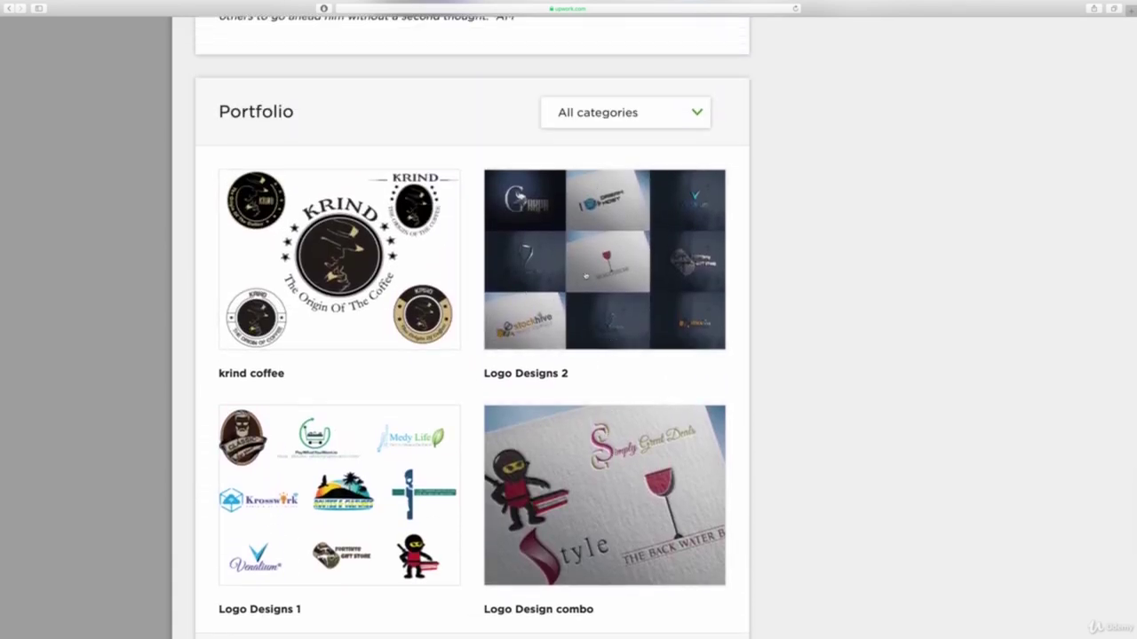
scroll(598, 241, up, 5)
scroll(488, 168, up, 15)
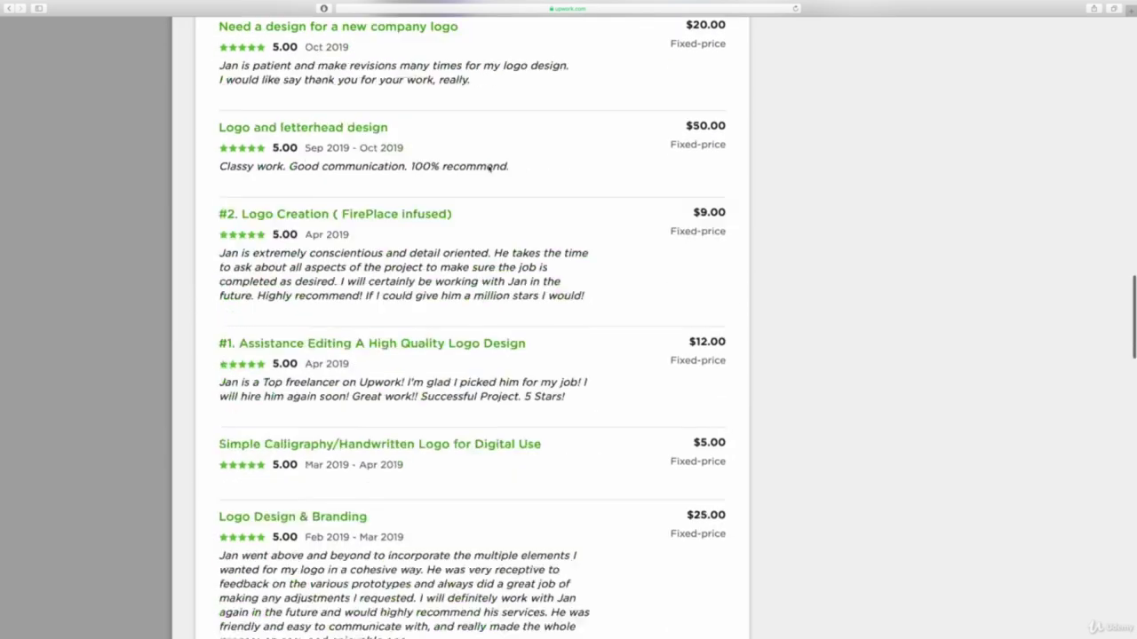
Close the designer's profile and start posting a new job.
click(122, 193)
scroll(240, 196, up, 15)
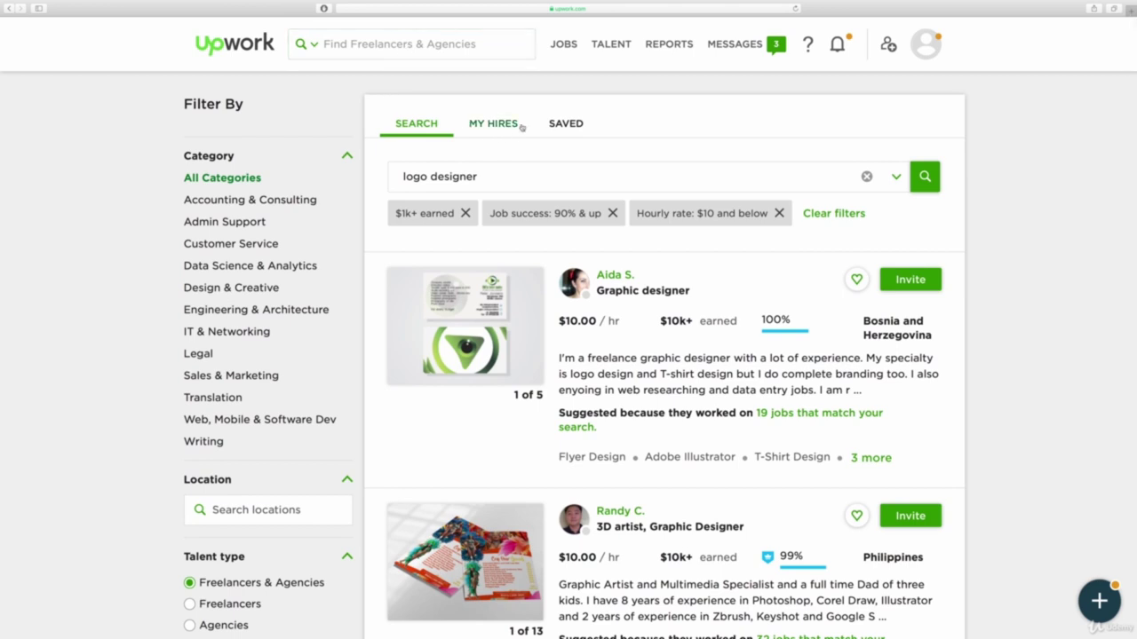
mouse_move(563, 64)
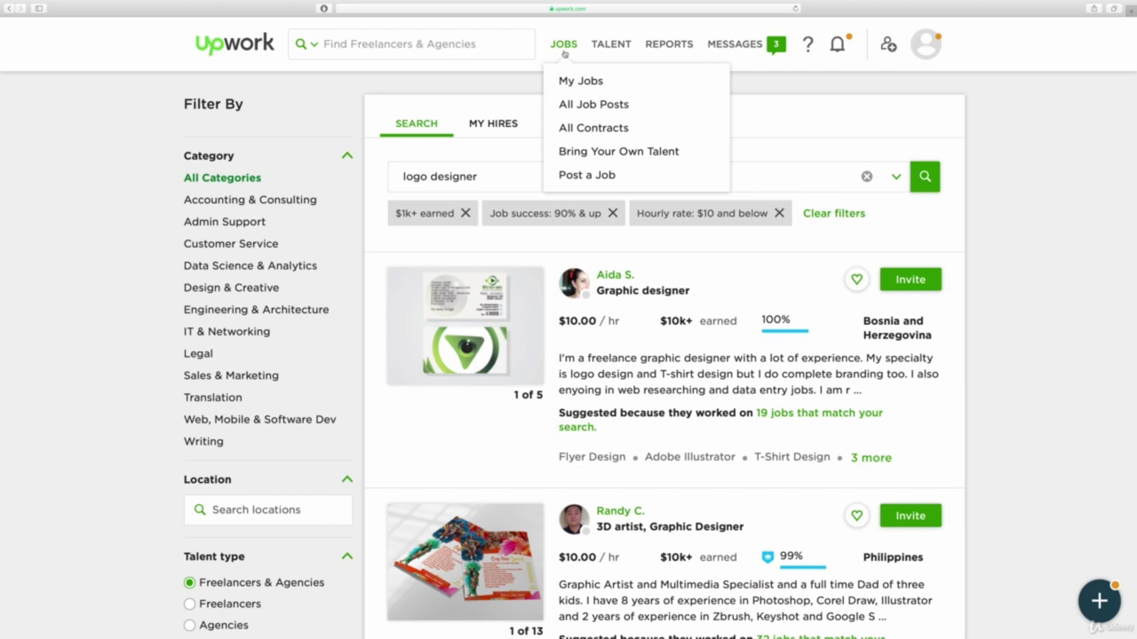
click(564, 175)
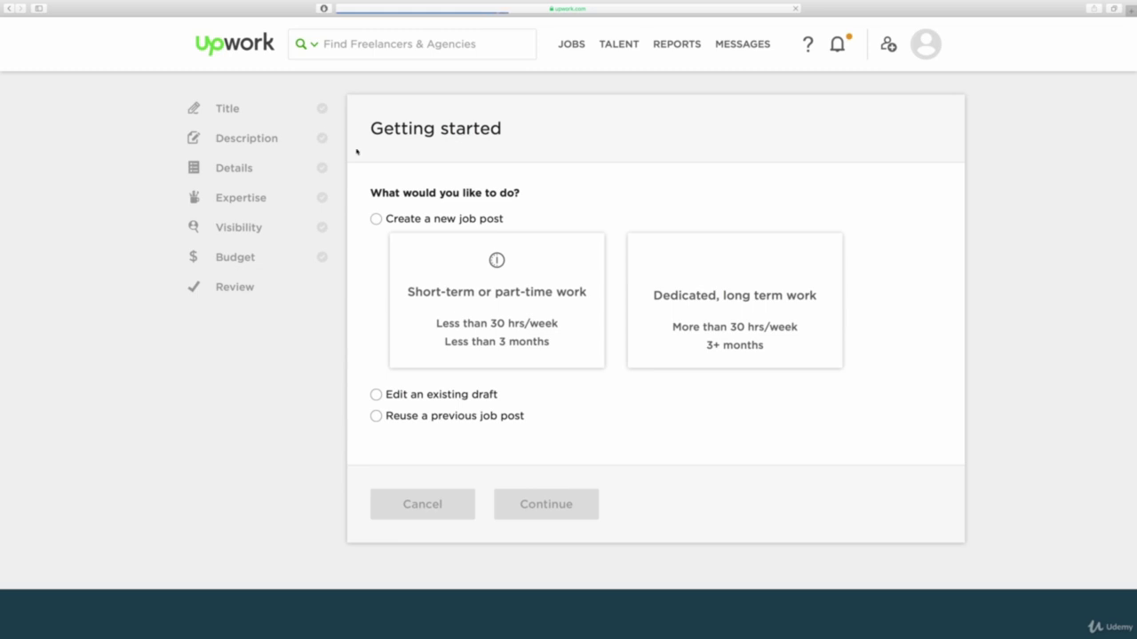
Highlight the "What would you like to do?" question, try to choose dedicated, long term work, and reload the job post page.
drag(372, 189, 523, 191)
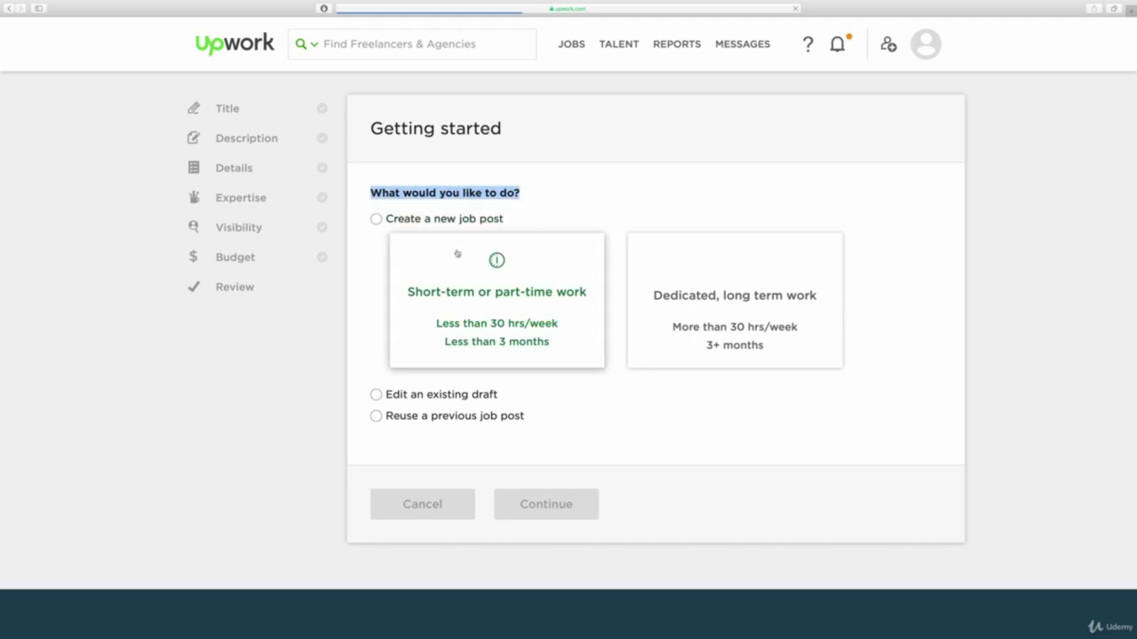
click(683, 301)
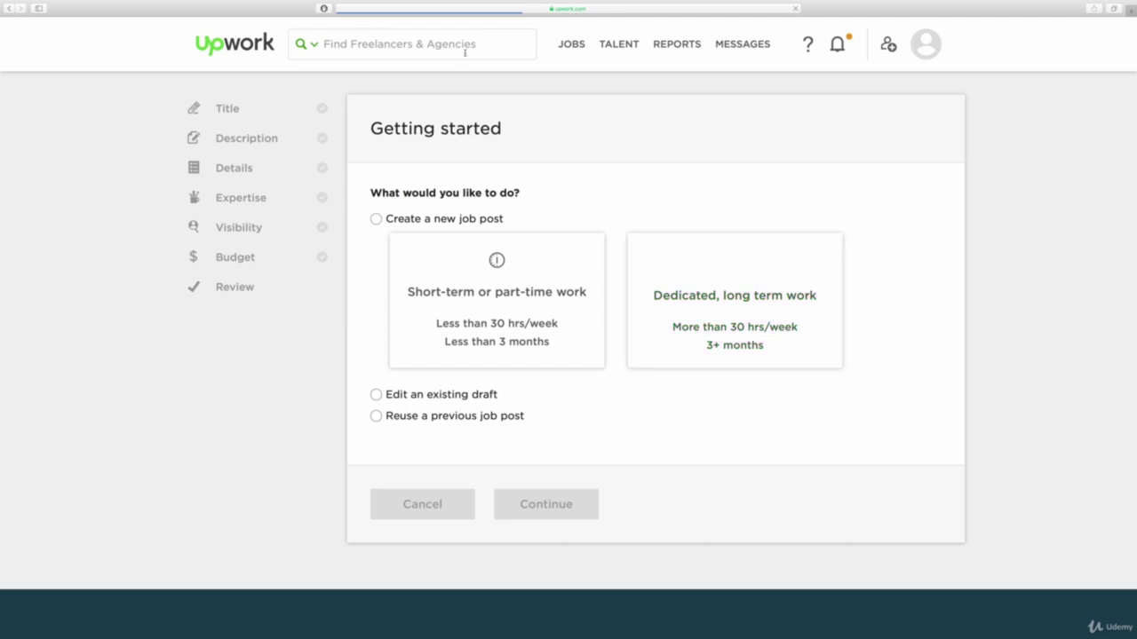
click(464, 8)
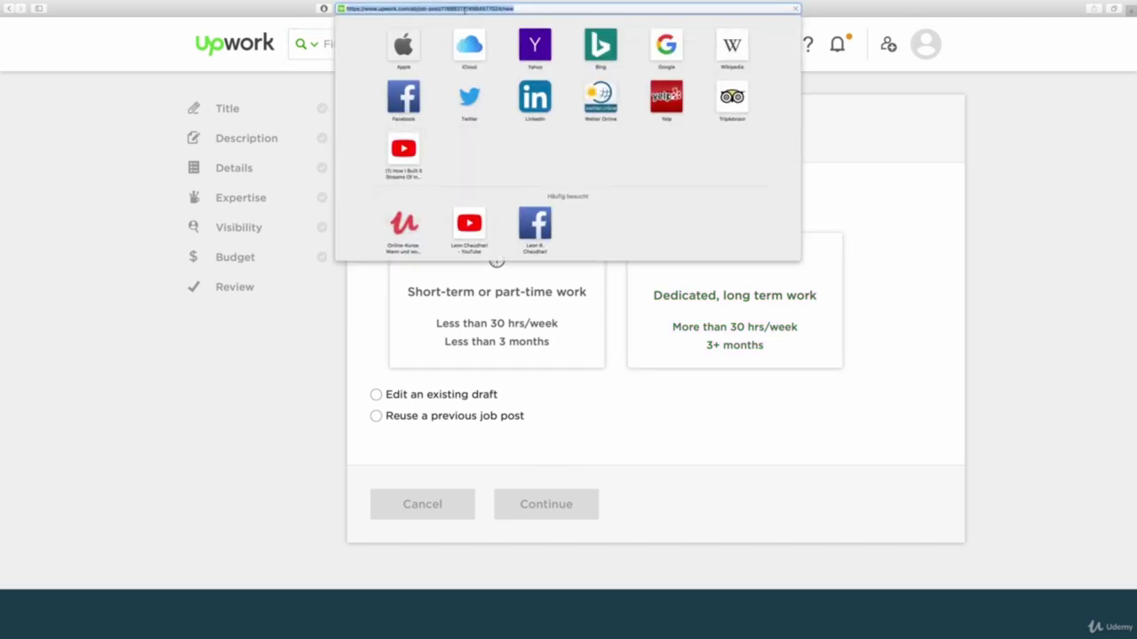
key(Return)
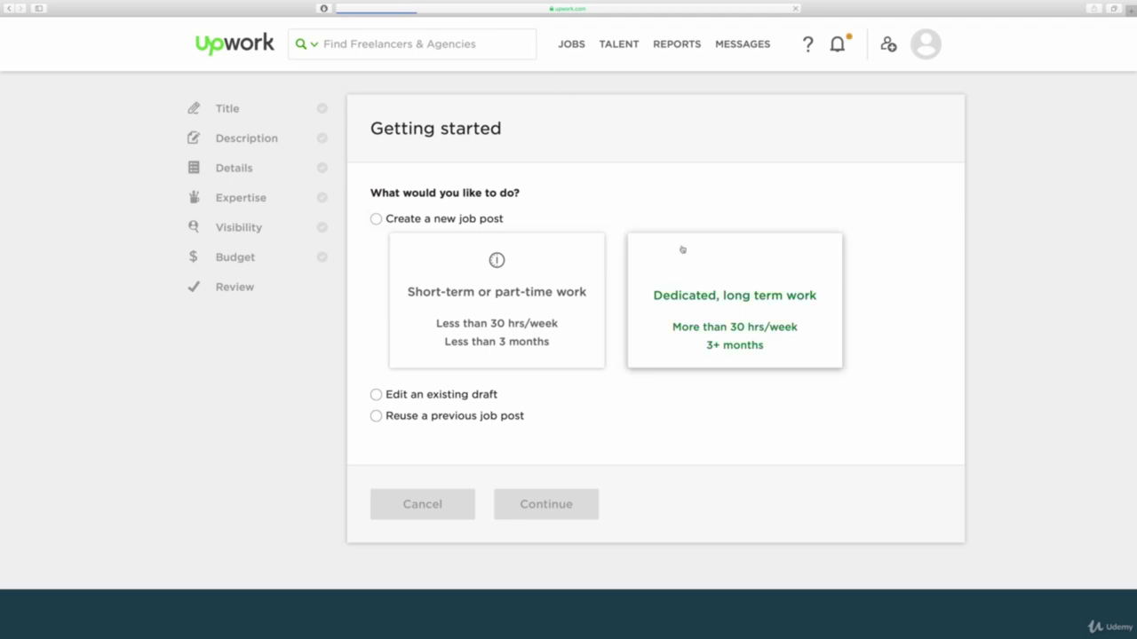
Create a new job post for dedicated, long term work and continue to the title step.
click(698, 308)
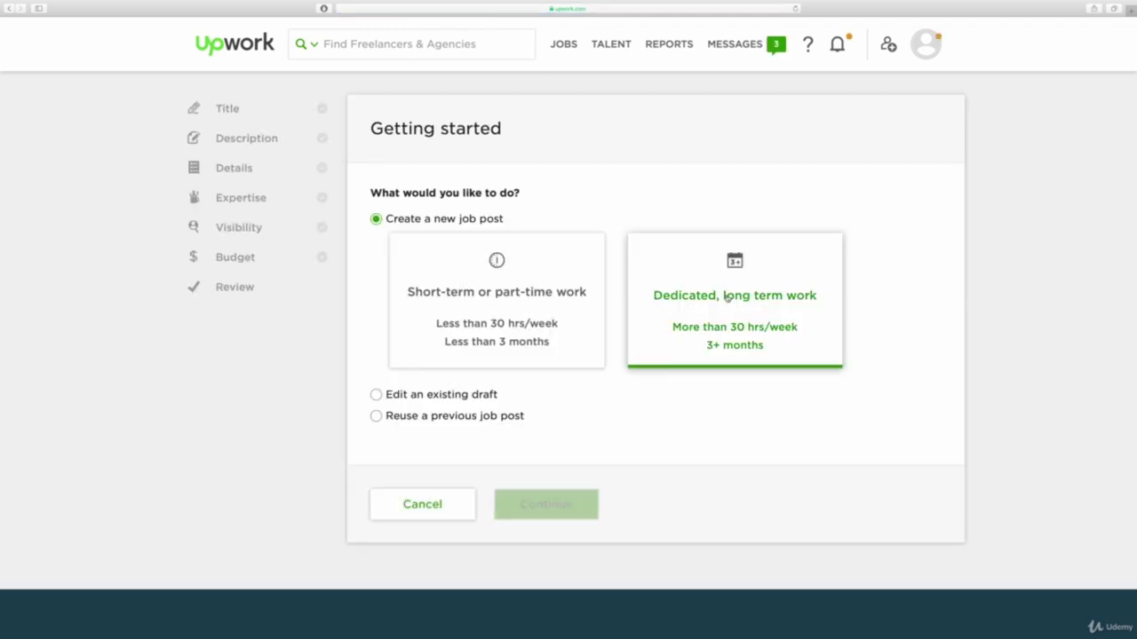
scroll(515, 246, down, 1)
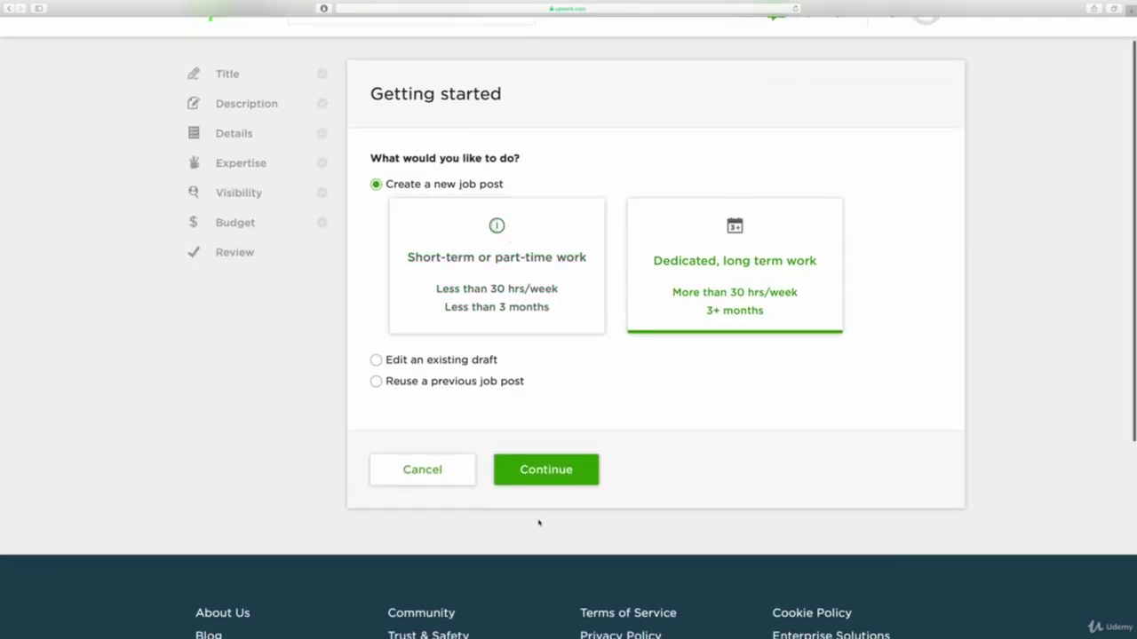
click(558, 469)
Name the job post "Logo Designer required for various kinds of logos" and check the suggested job categories.
click(442, 232)
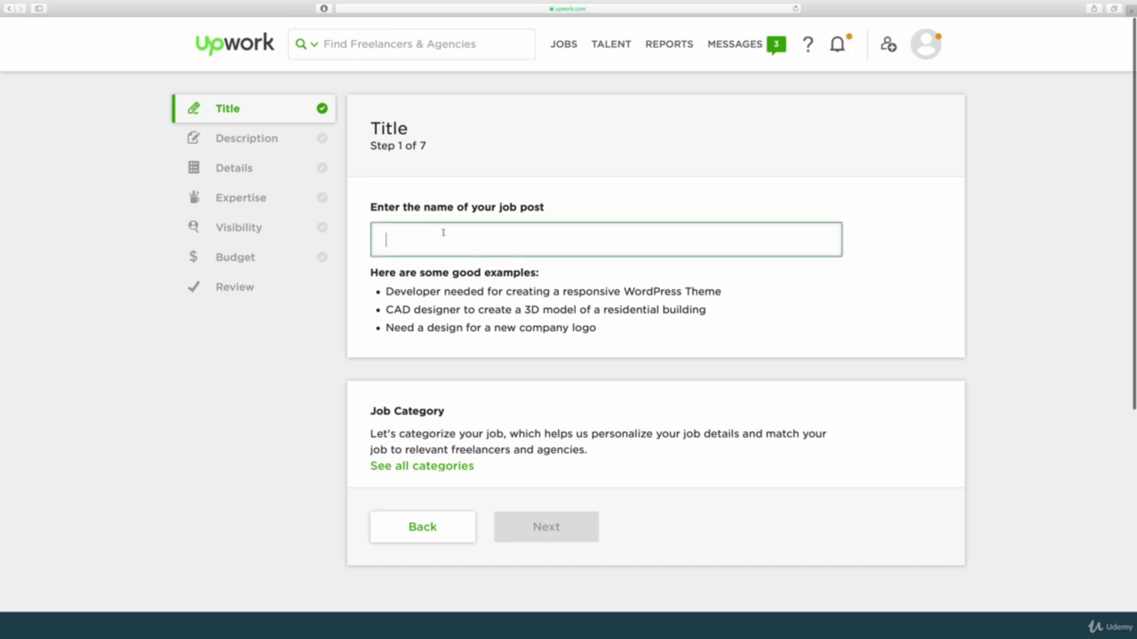
text(Logo)
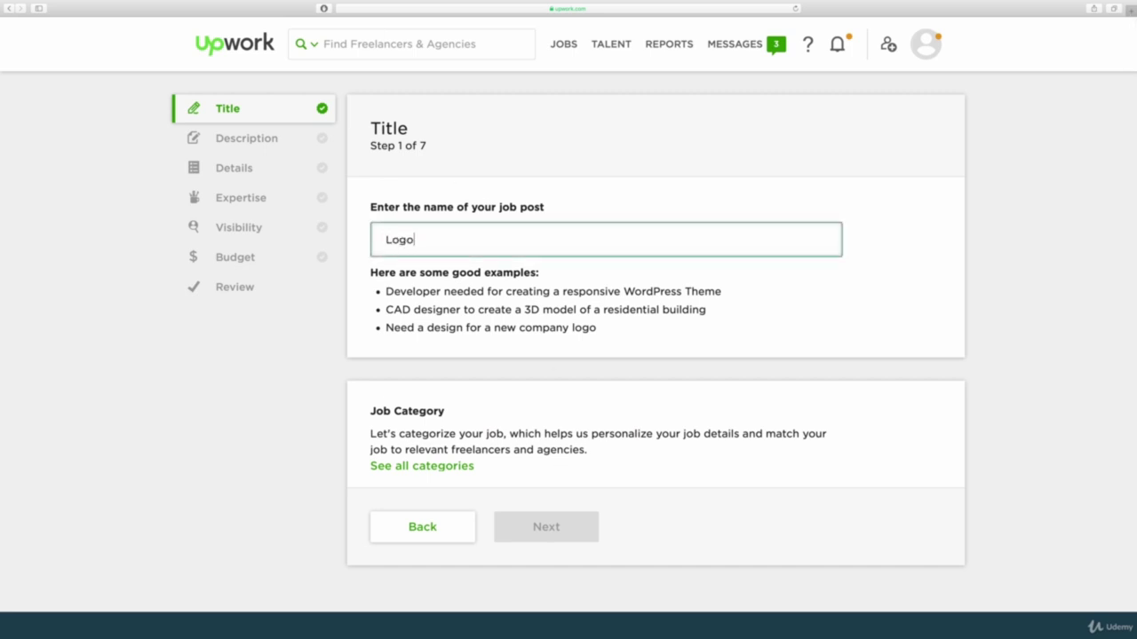
text( Designer re)
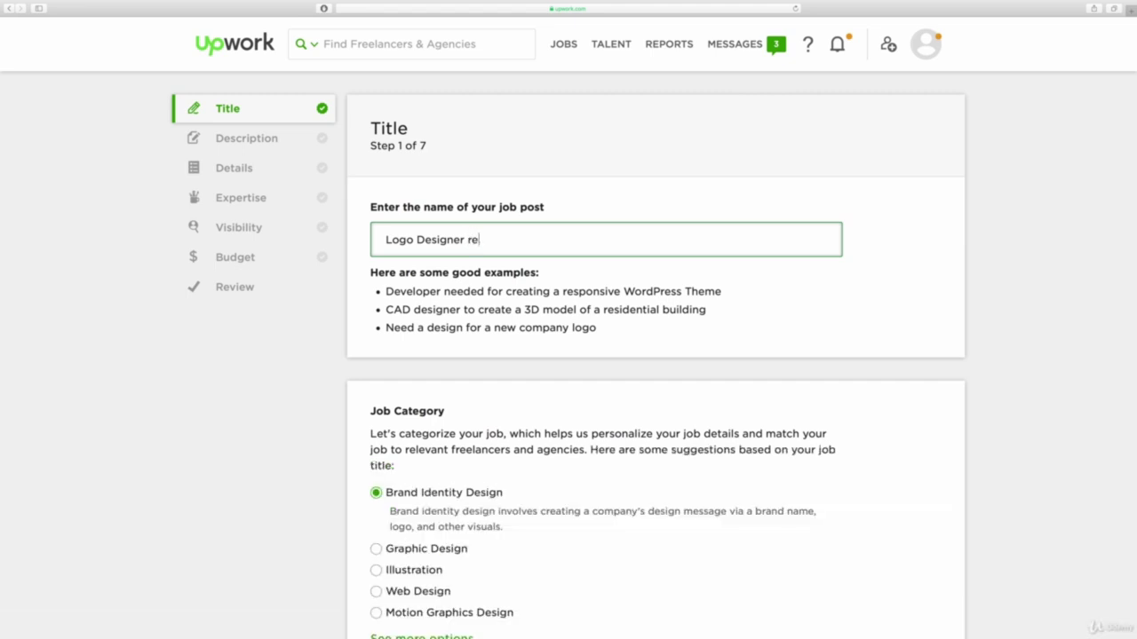
text(quired for minim)
text(a)
key(BackSpace)
key(BackSpace)
key(BackSpace)
key(BackSpace)
key(BackSpace)
key(BackSpace)
text(various )
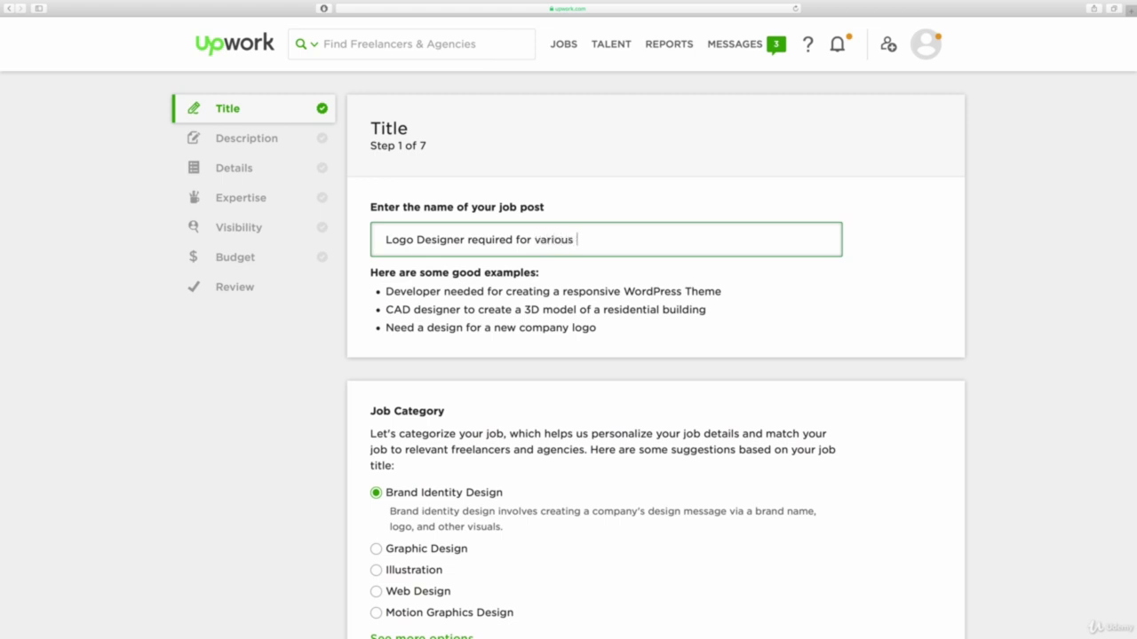
text(kinds of logos)
scroll(466, 277, down, 4)
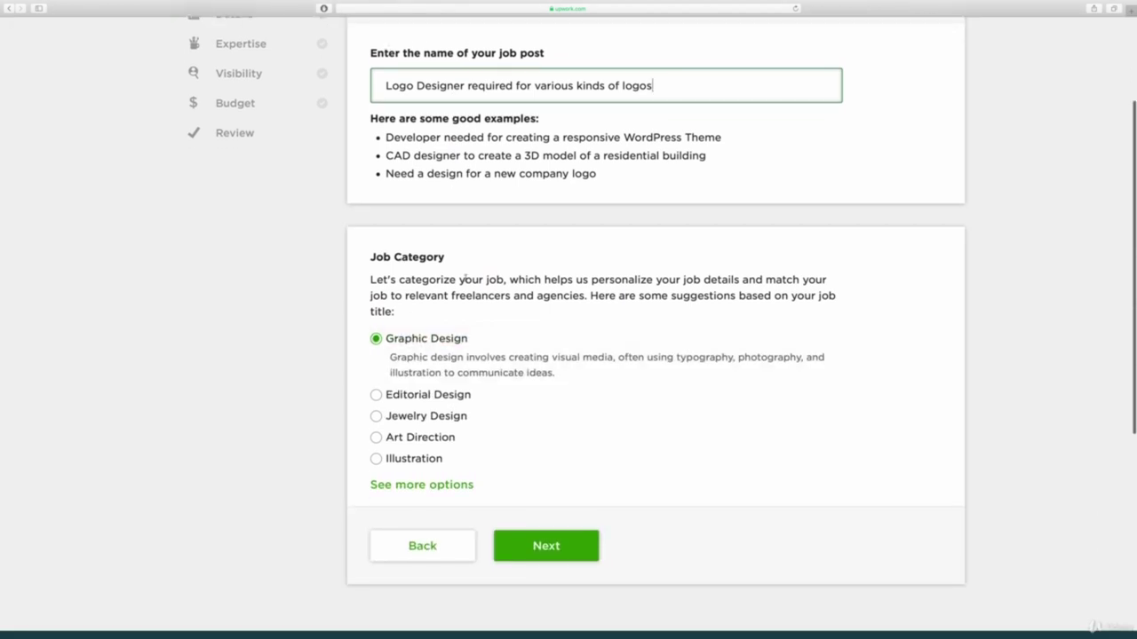
click(479, 233)
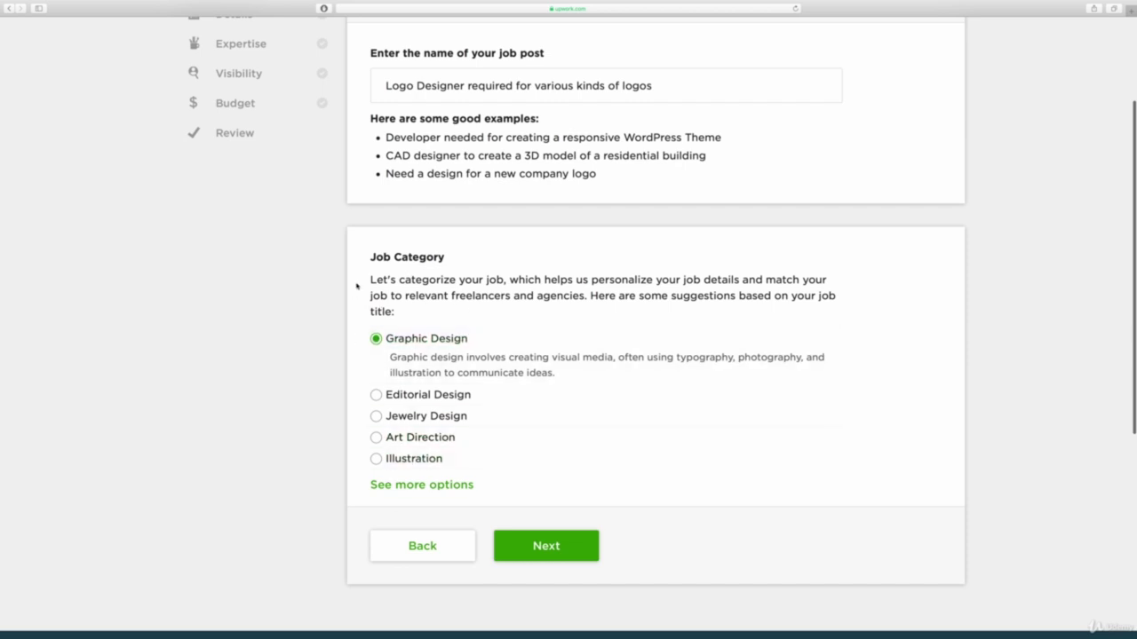
scroll(357, 285, up, 3)
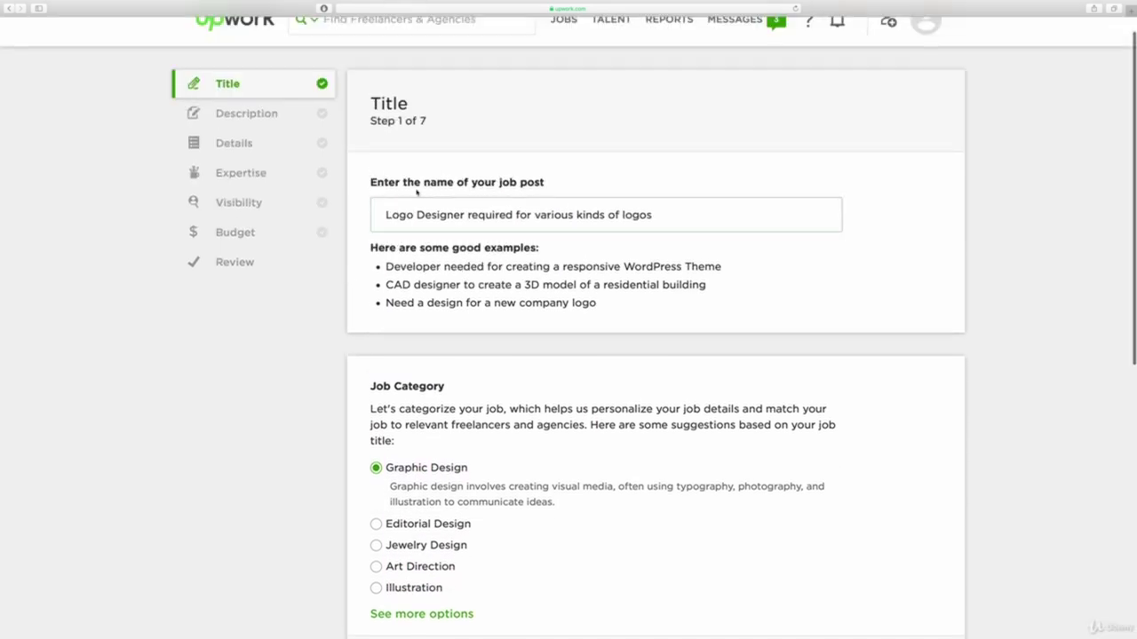
Keep the job post's title and the Graphic Design category, and continue to the description step.
drag(385, 215, 465, 215)
click(432, 215)
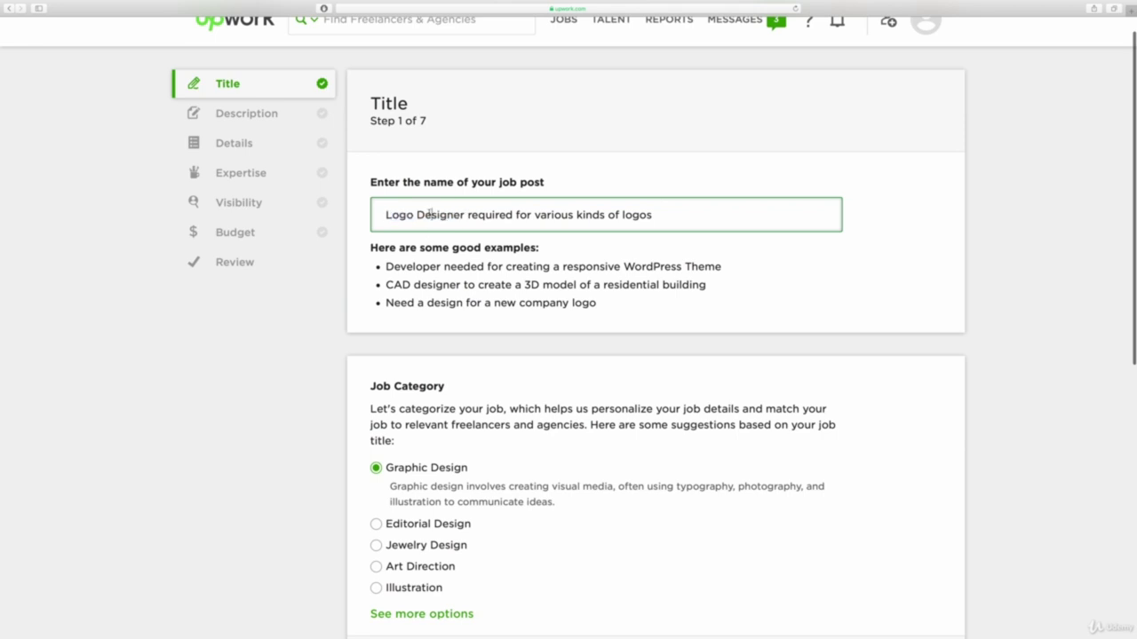
scroll(368, 311, down, 4)
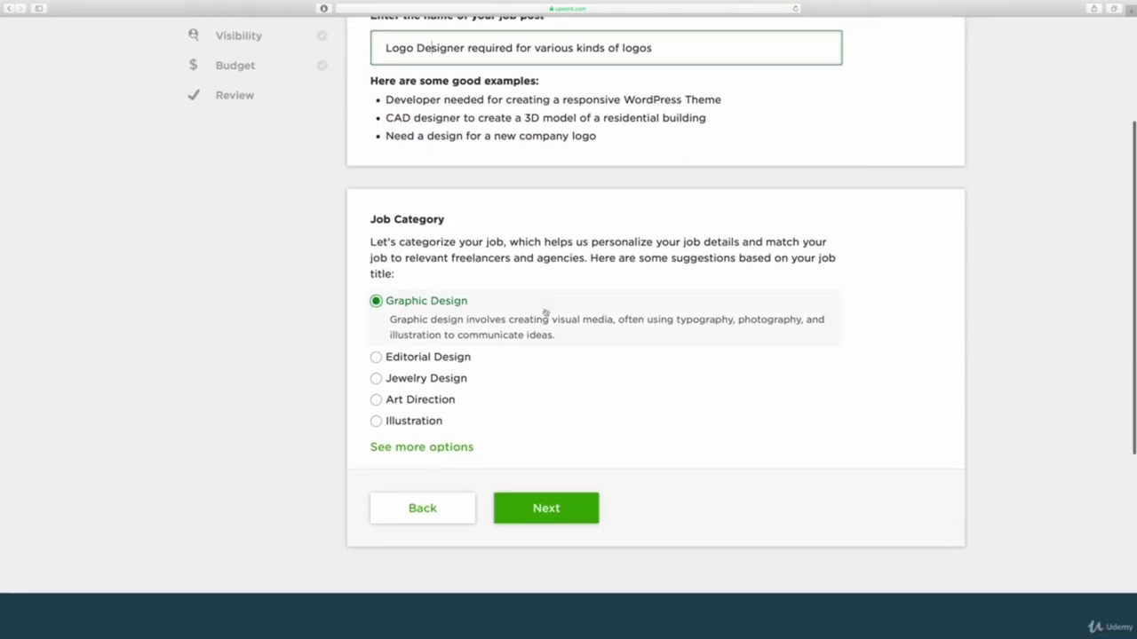
click(548, 515)
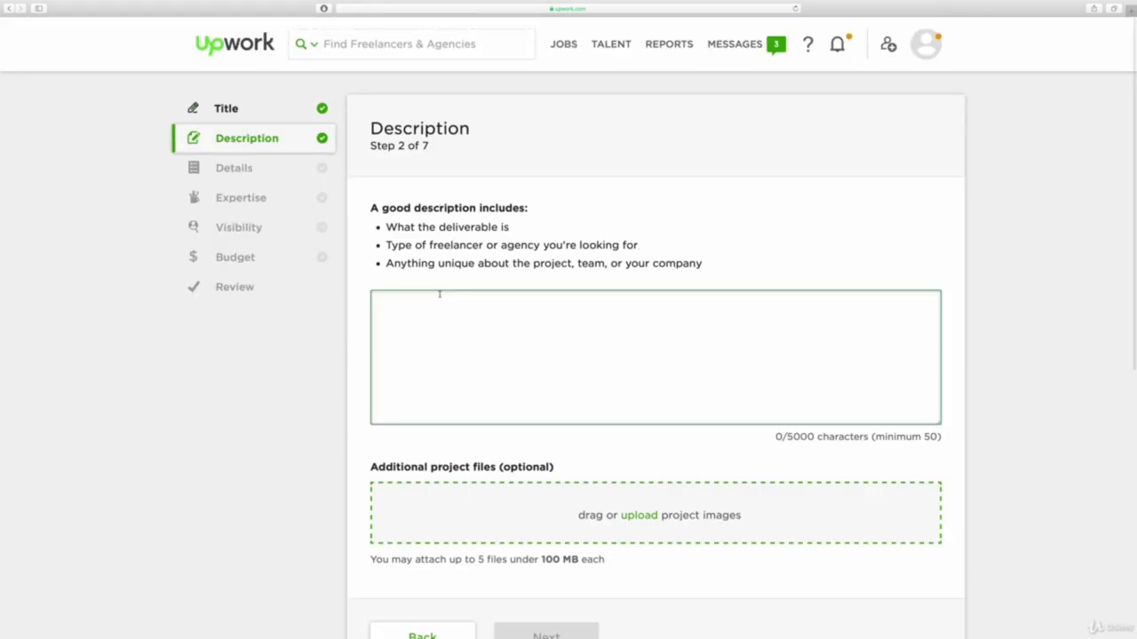
Describe the job as "I need a logo designer who can create up to 20 logos per week for my clients." and continue to the details.
text(I)
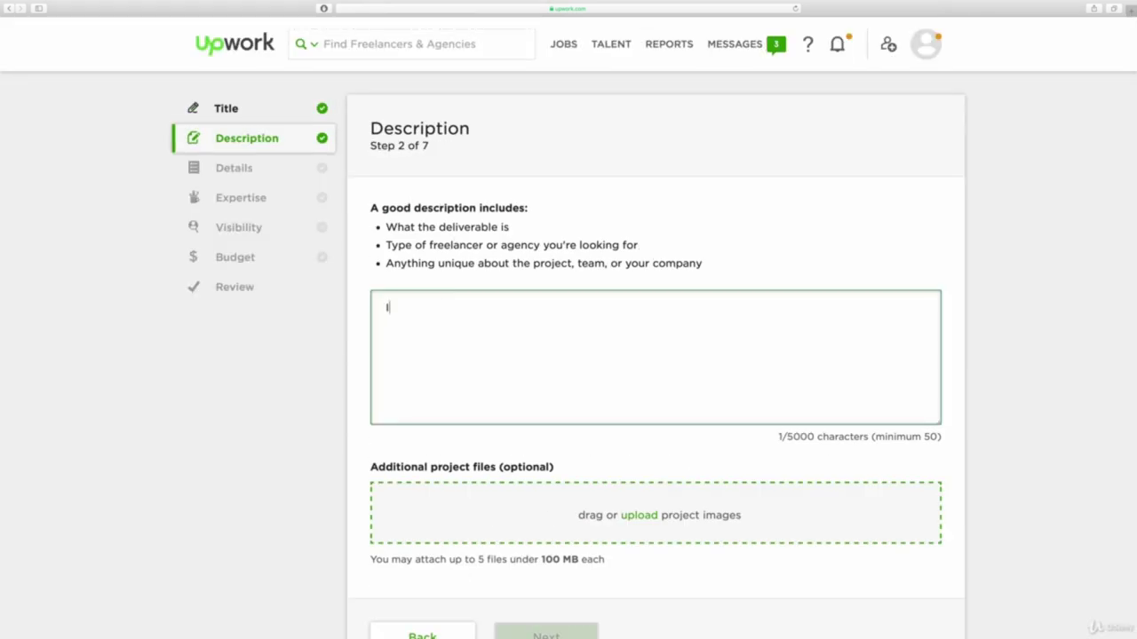
text( need a logo designer whi)
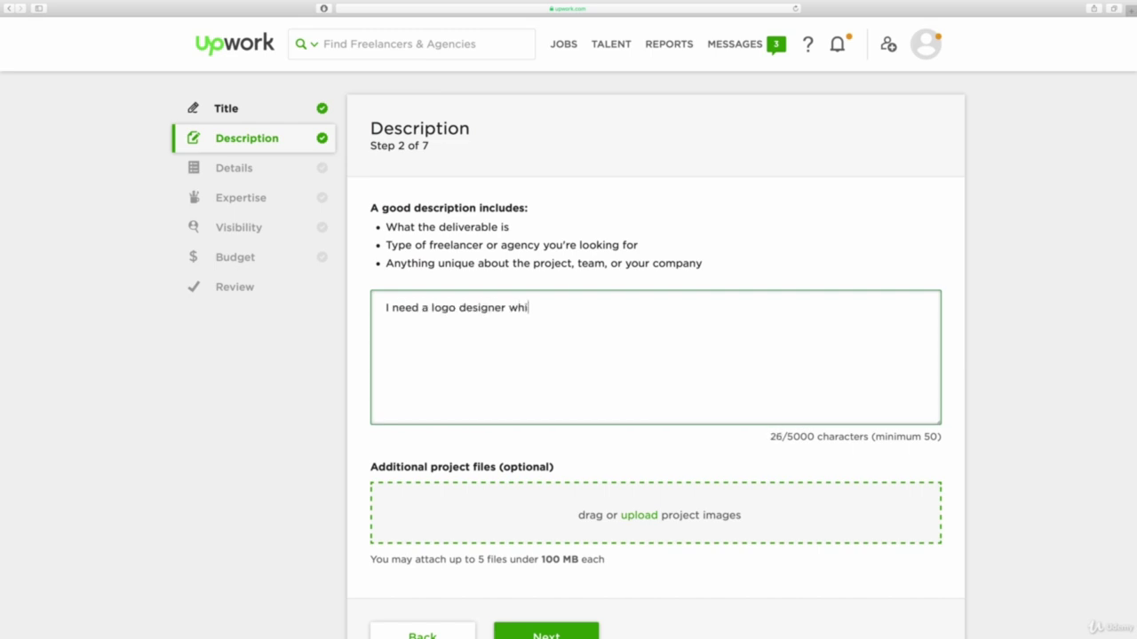
key(BackSpace)
text(o )
text(can create up to 20 logos per we)
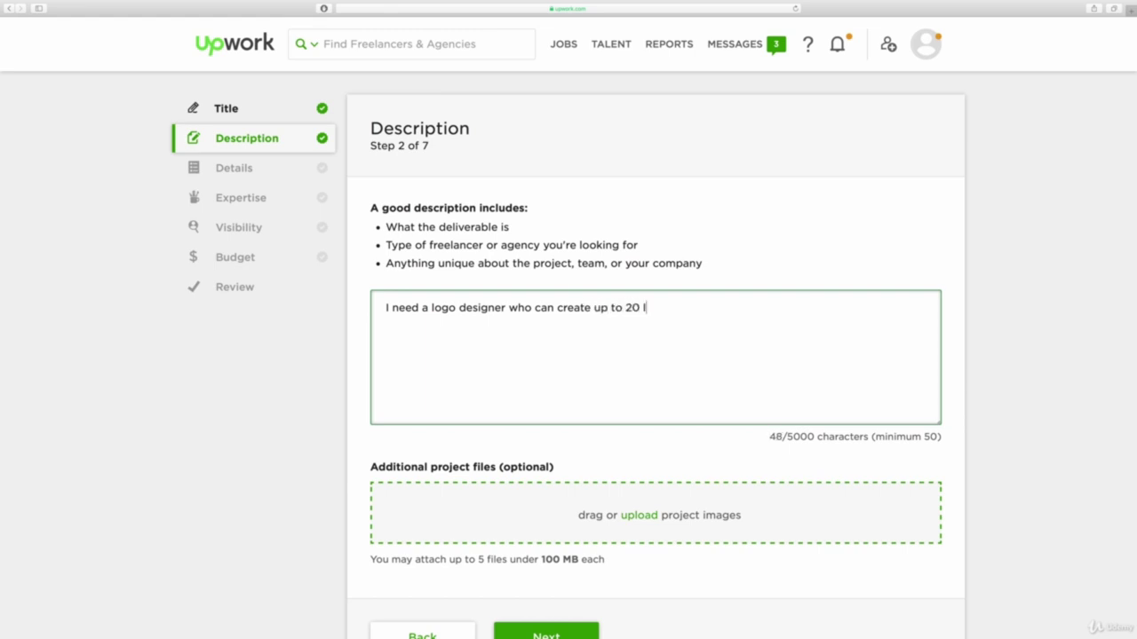
text(ek for my clients.)
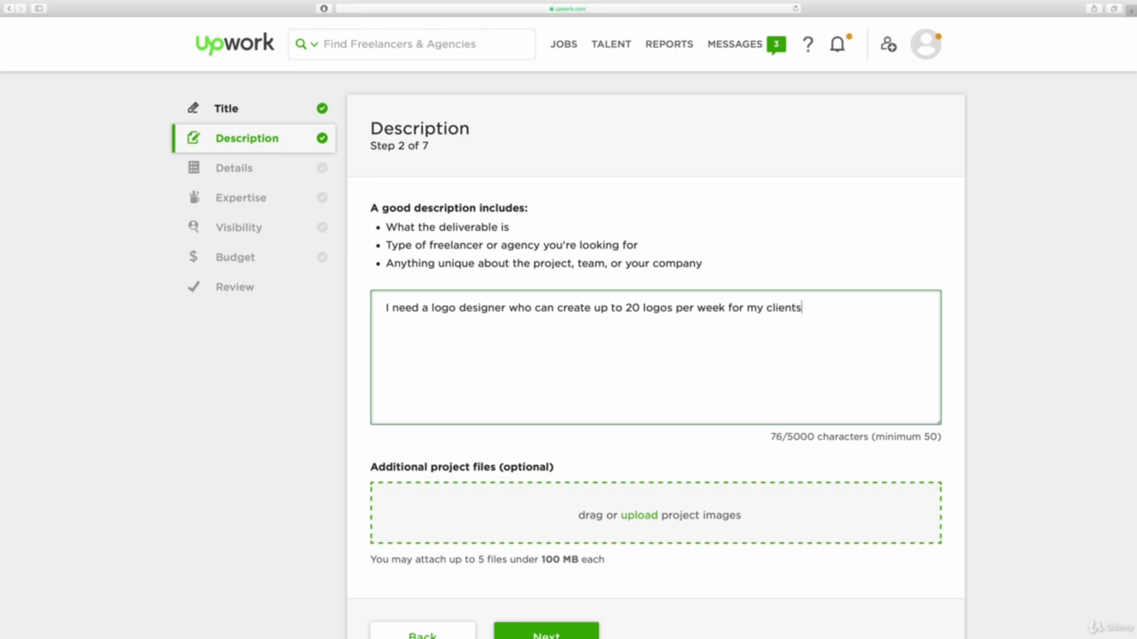
scroll(442, 287, down, 3)
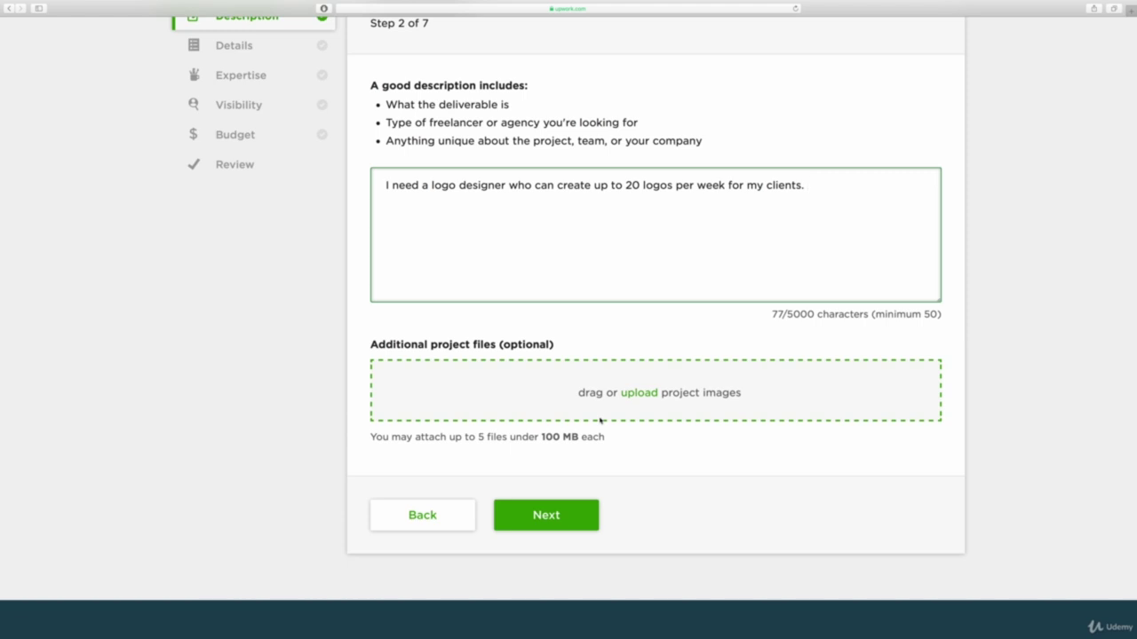
click(565, 527)
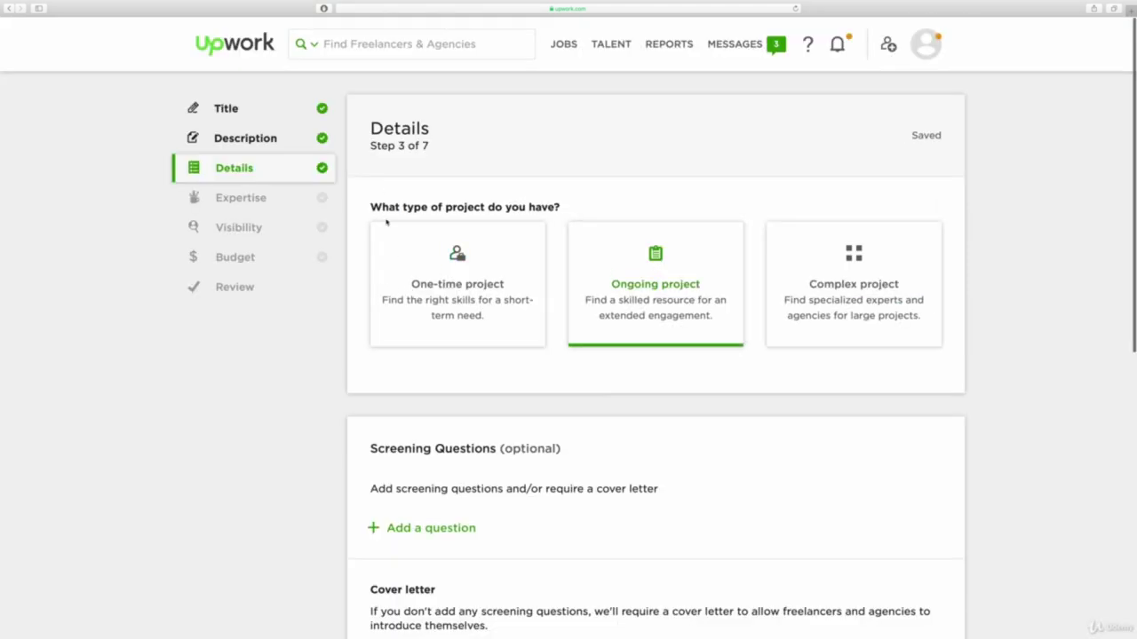
Keep the project type as Ongoing project, add no screening questions, and continue to the expertise step.
drag(369, 207, 577, 206)
click(535, 200)
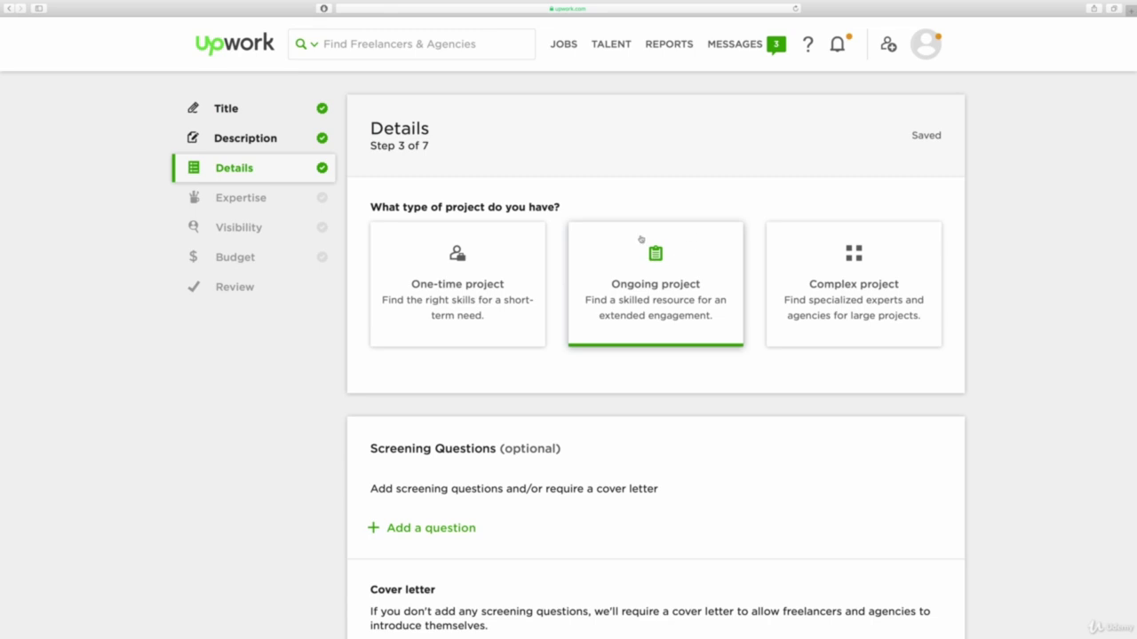
scroll(640, 240, down, 4)
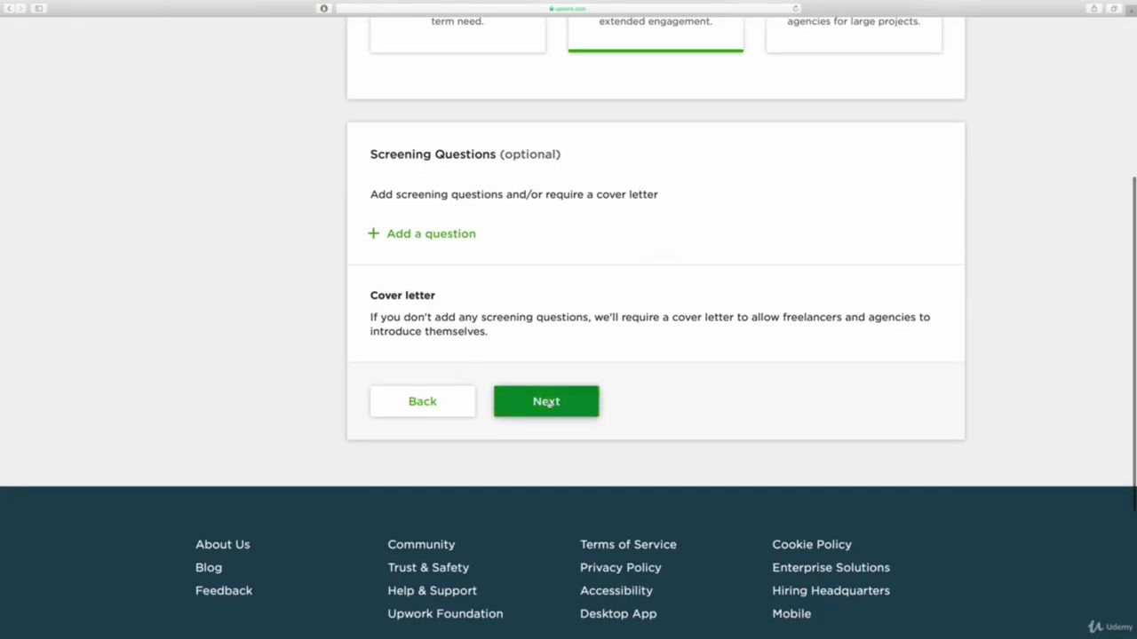
click(548, 404)
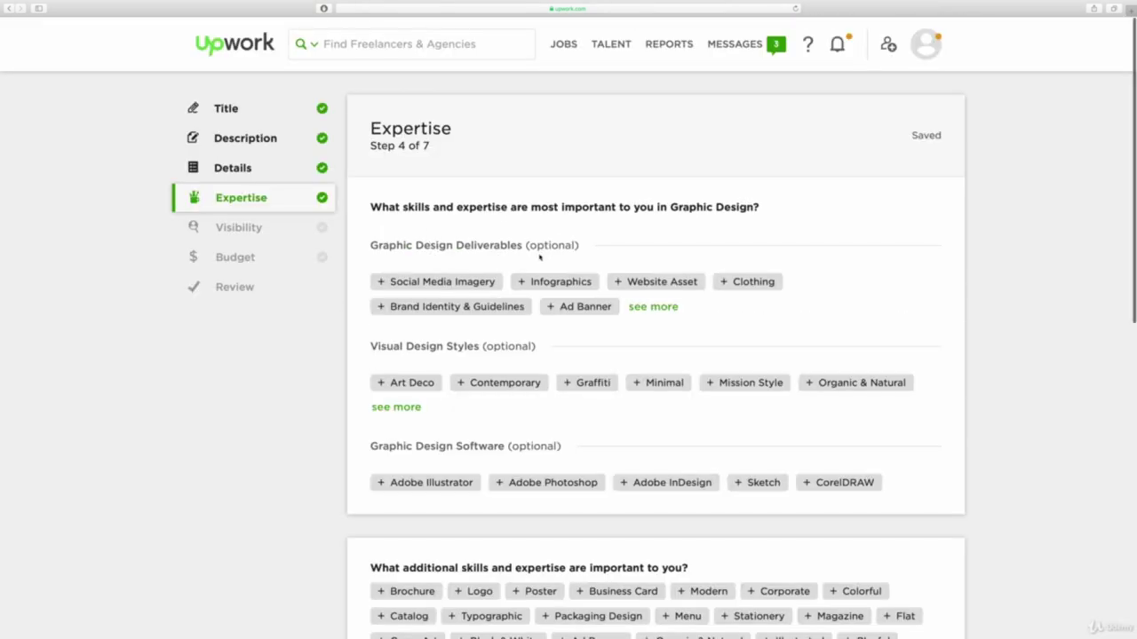
Expand the graphic design deliverables and select Brand Identity & Guidelines, Logo and Infographics.
scroll(539, 258, down, 1)
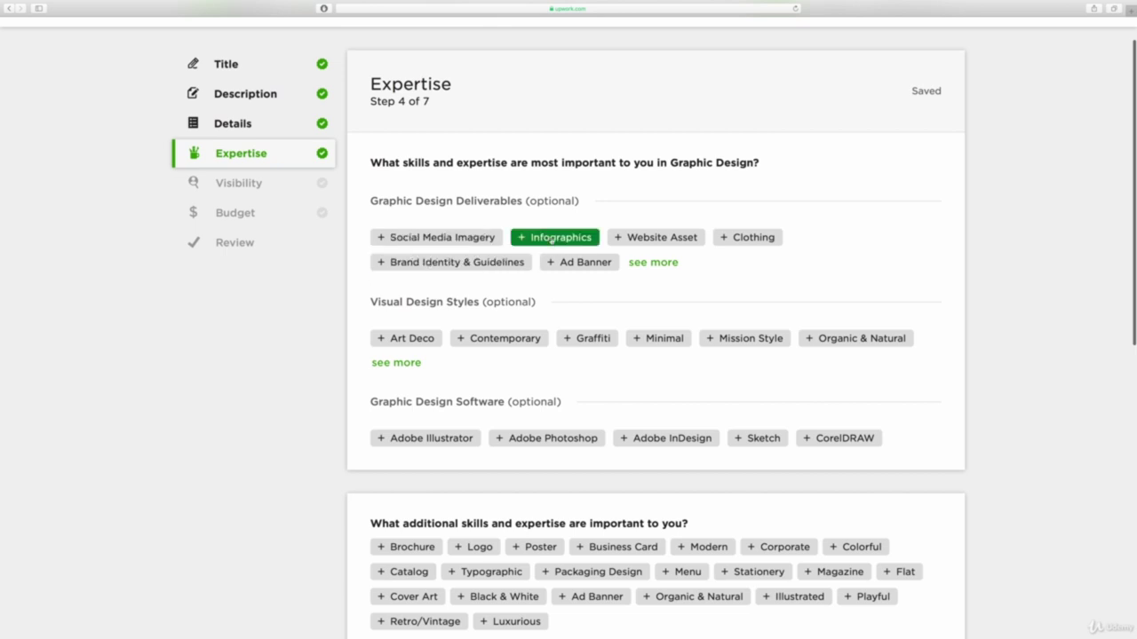
click(653, 262)
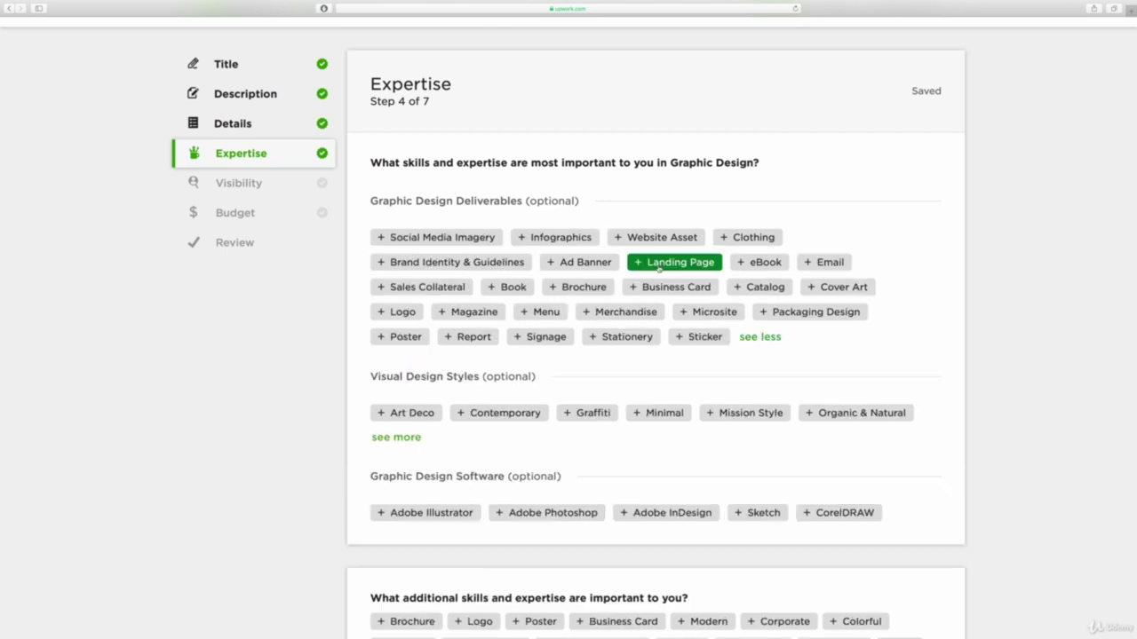
click(503, 262)
click(400, 312)
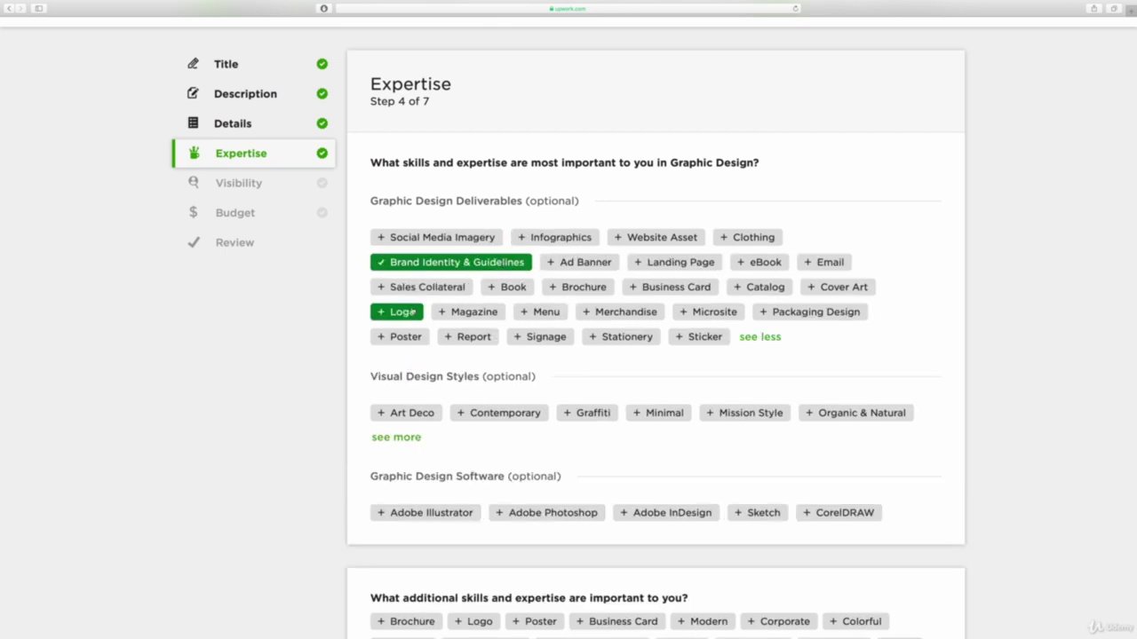
click(581, 237)
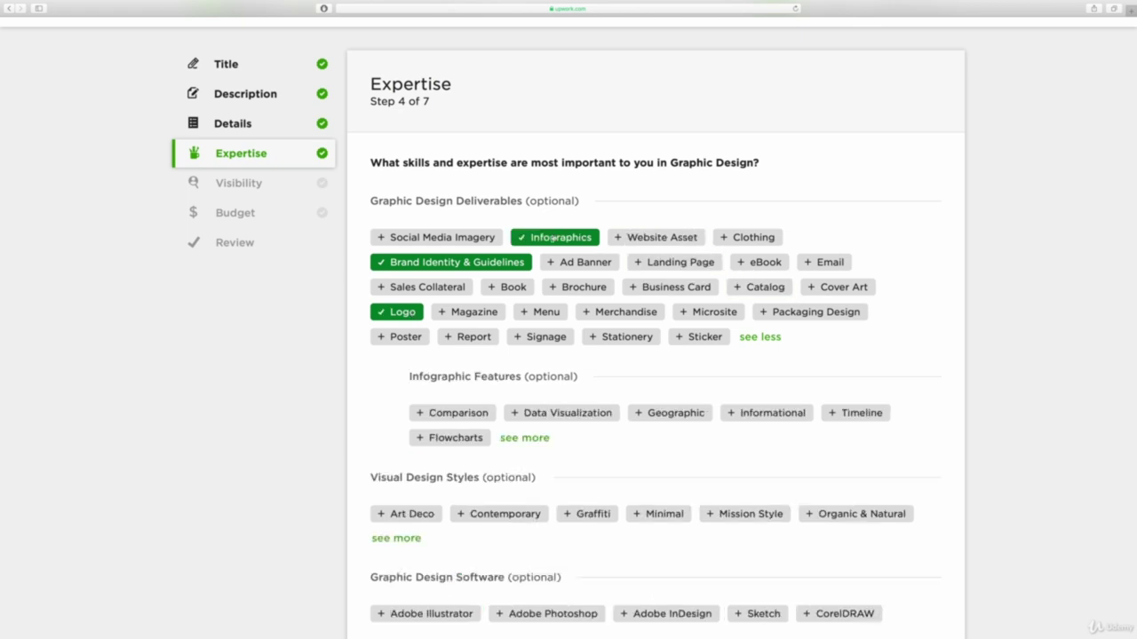
Choose Minimal, Organic & Natural and Mission Style as the visual design styles.
scroll(471, 342, down, 5)
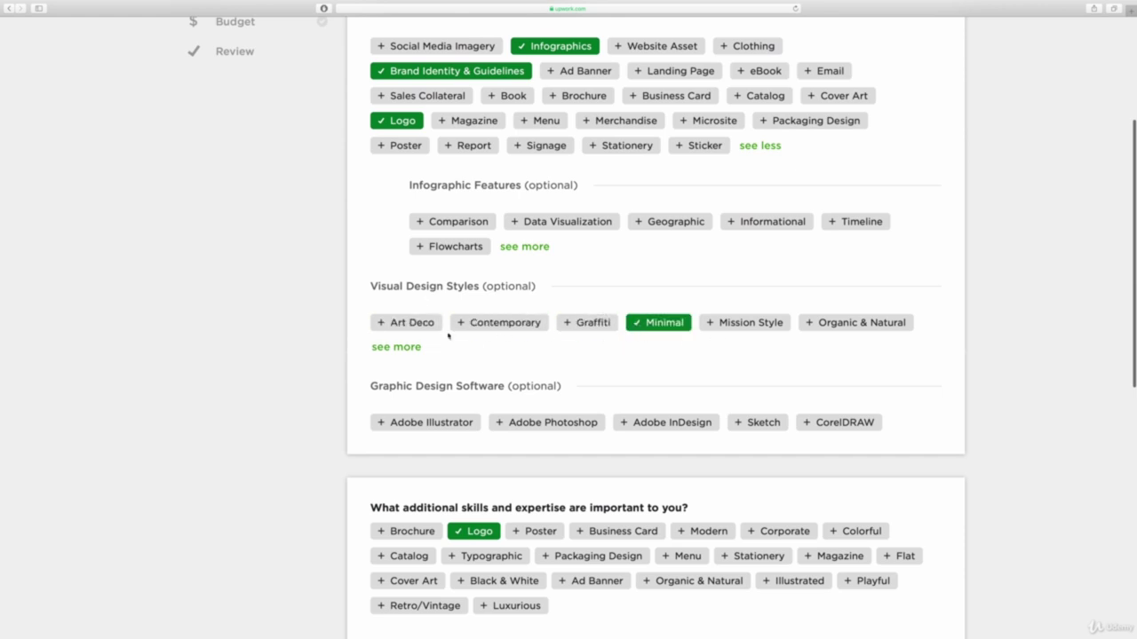
click(399, 347)
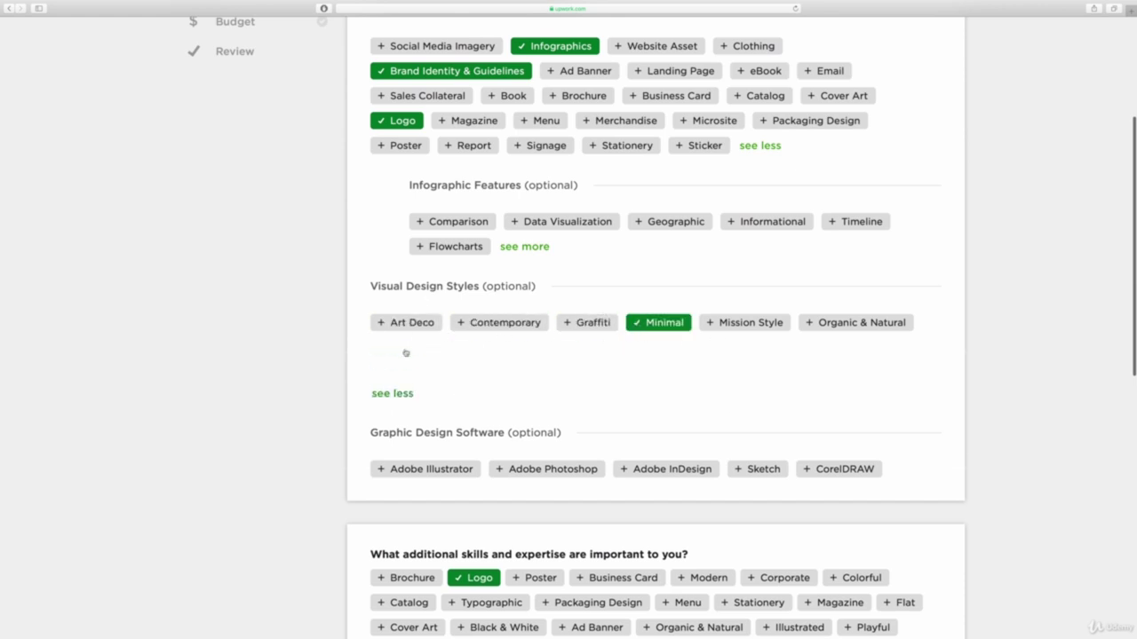
click(841, 325)
click(764, 330)
scroll(671, 317, down, 1)
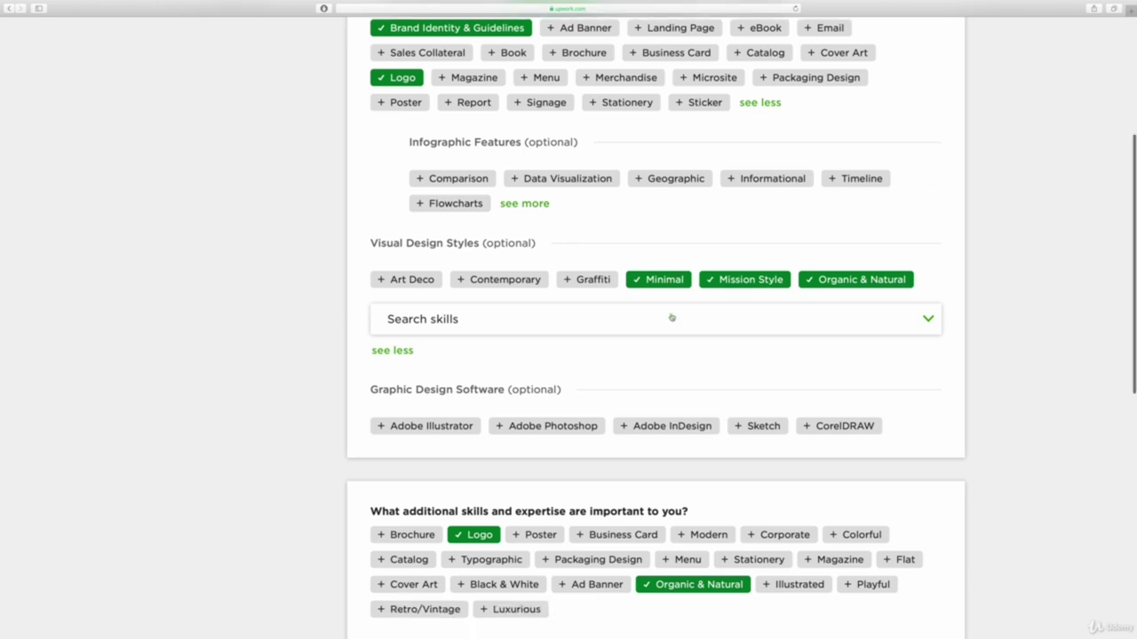
Require Adobe Illustrator and Adobe Photoshop as graphic design software and continue to the visibility step.
scroll(672, 317, down, 3)
click(435, 298)
click(542, 297)
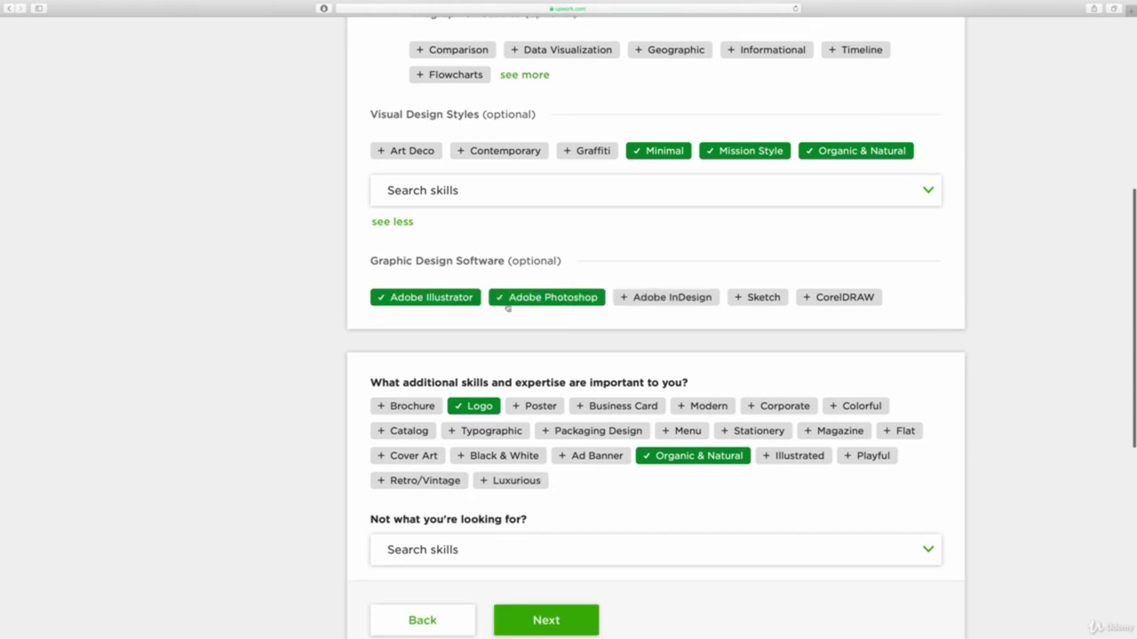
scroll(656, 315, down, 2)
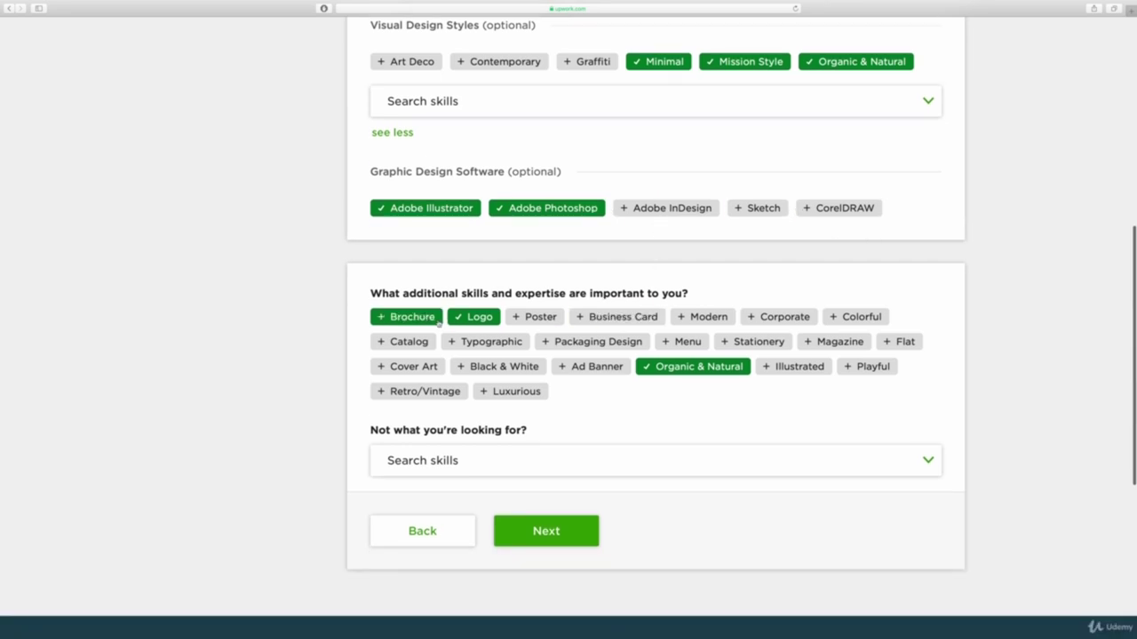
scroll(577, 432, down, 3)
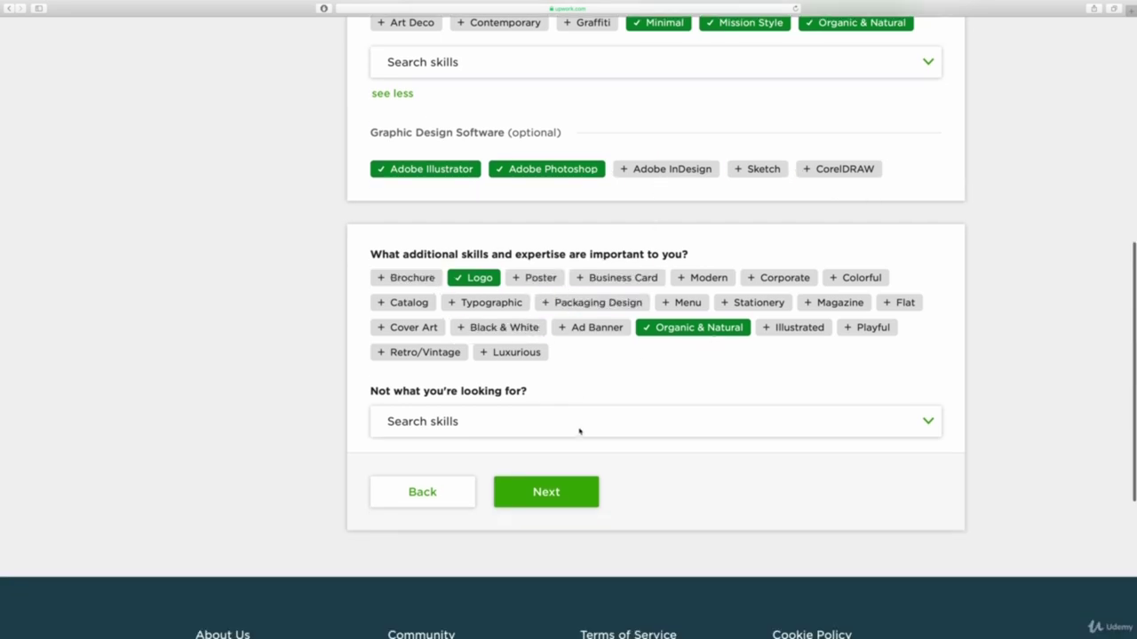
click(513, 374)
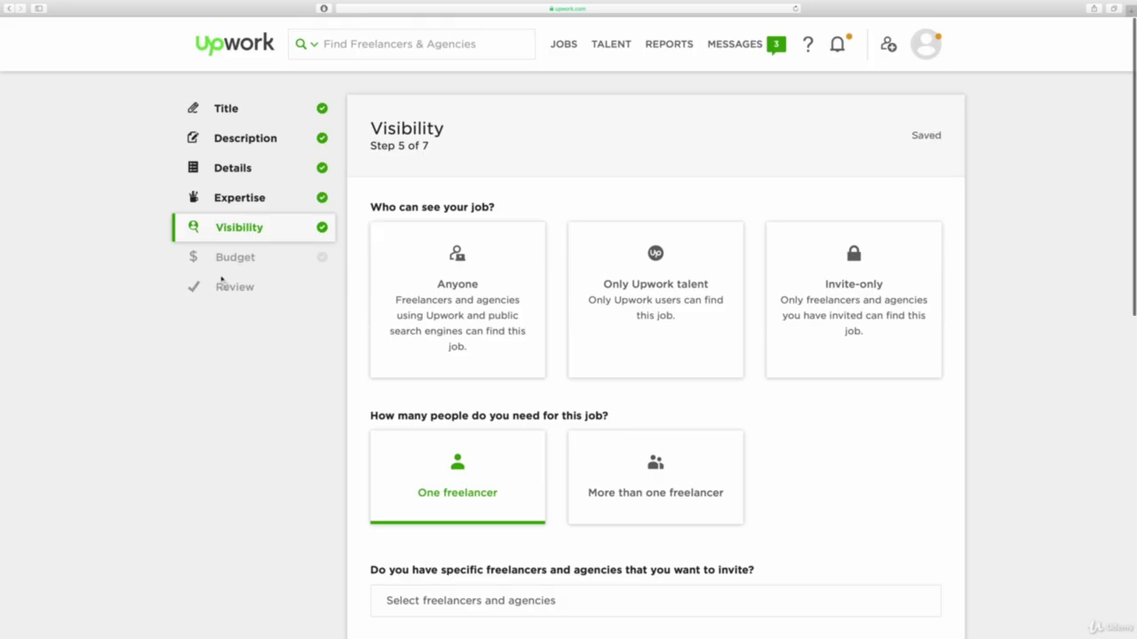
Highlight the "Who can see your job?" question and make the job visible to Anyone.
drag(369, 203, 528, 206)
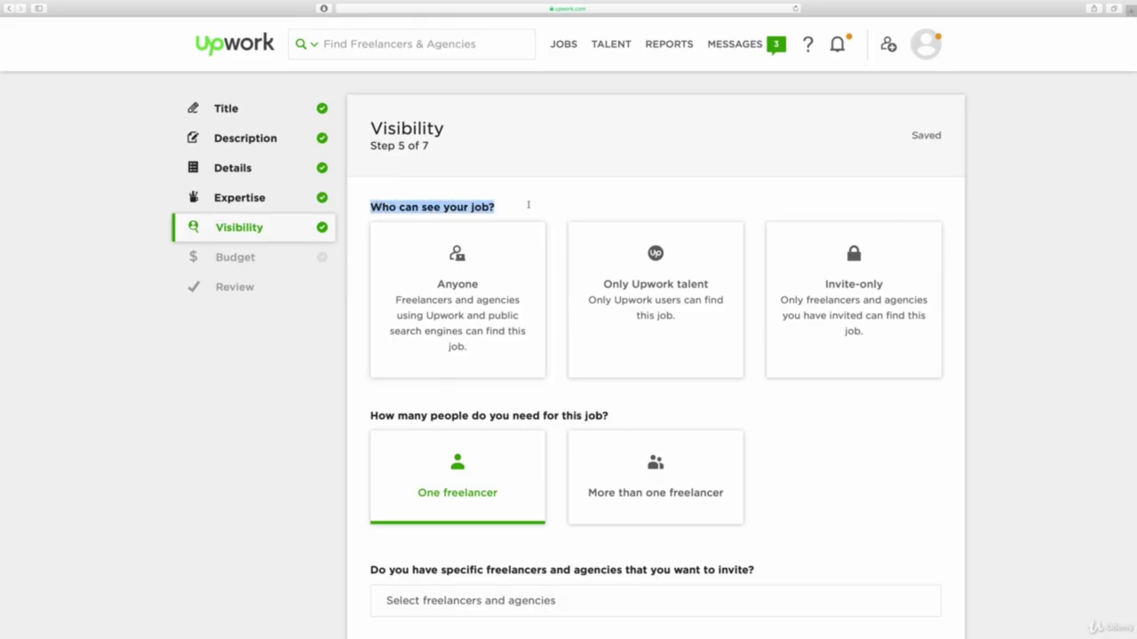
click(517, 206)
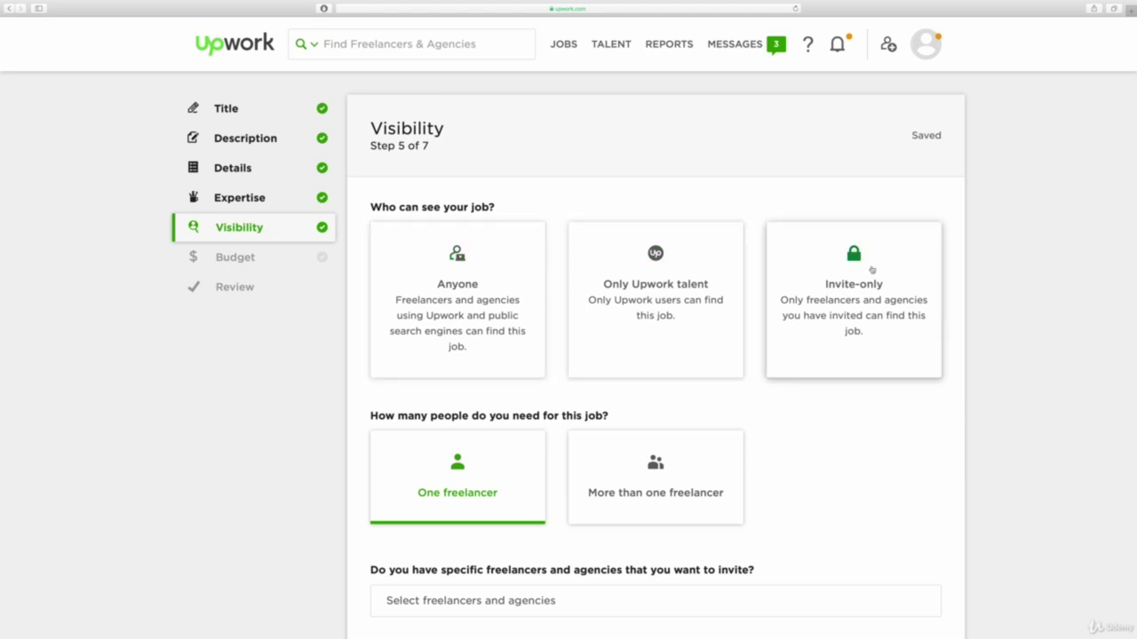
click(457, 293)
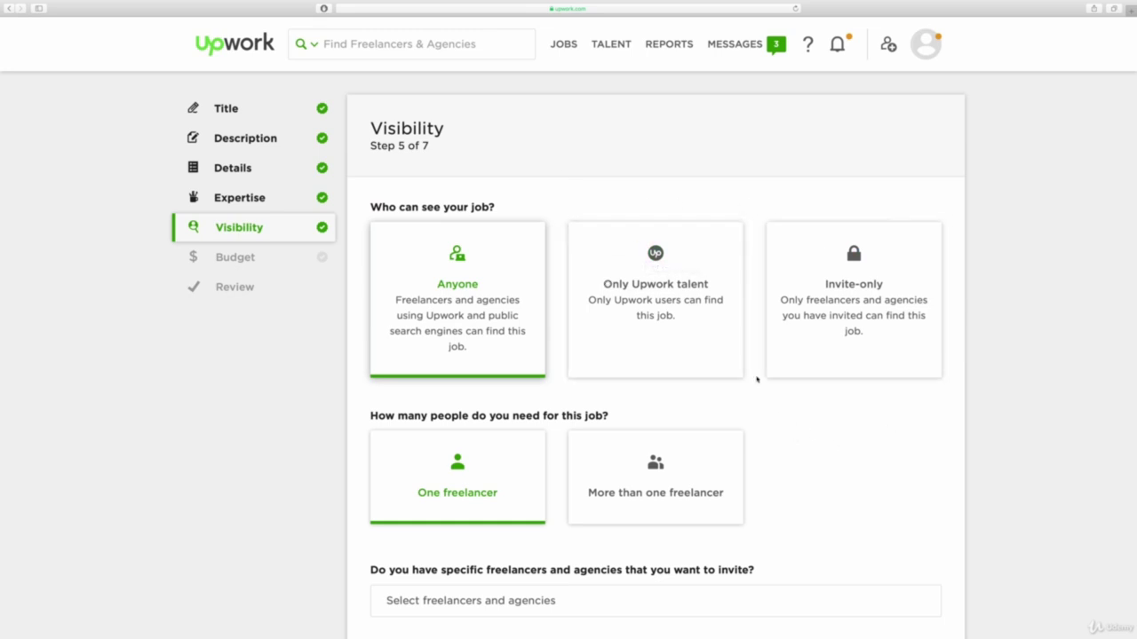
Keep the job for one freelancer, leave the invitations and talent preferences empty, and continue to the budget step.
scroll(417, 265, down, 3)
scroll(417, 265, down, 1)
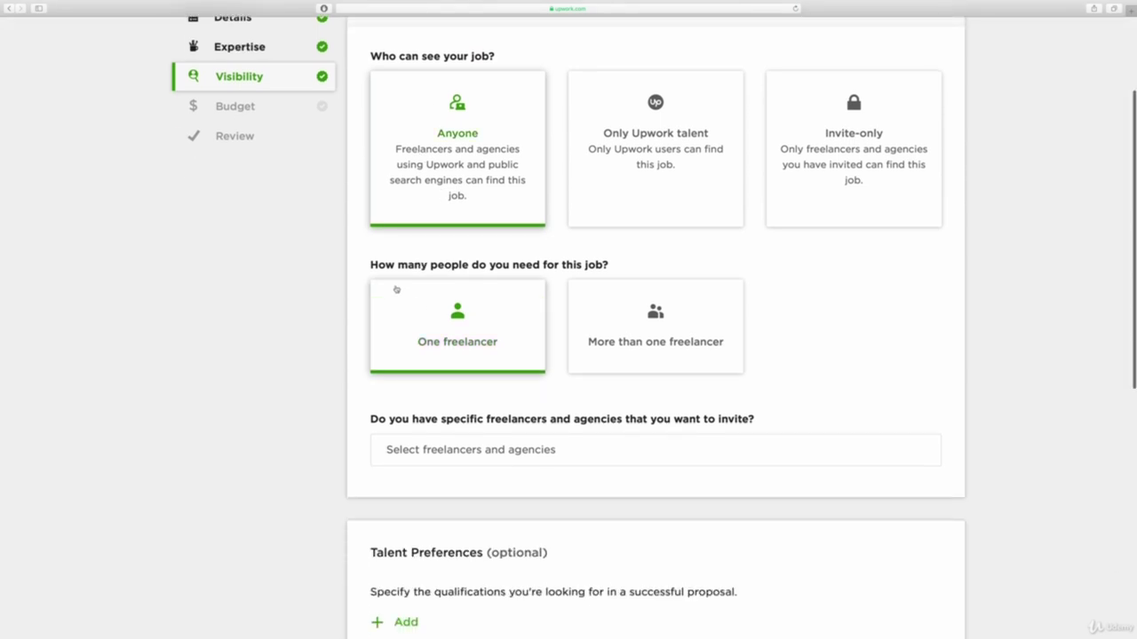
drag(370, 263, 615, 268)
click(536, 243)
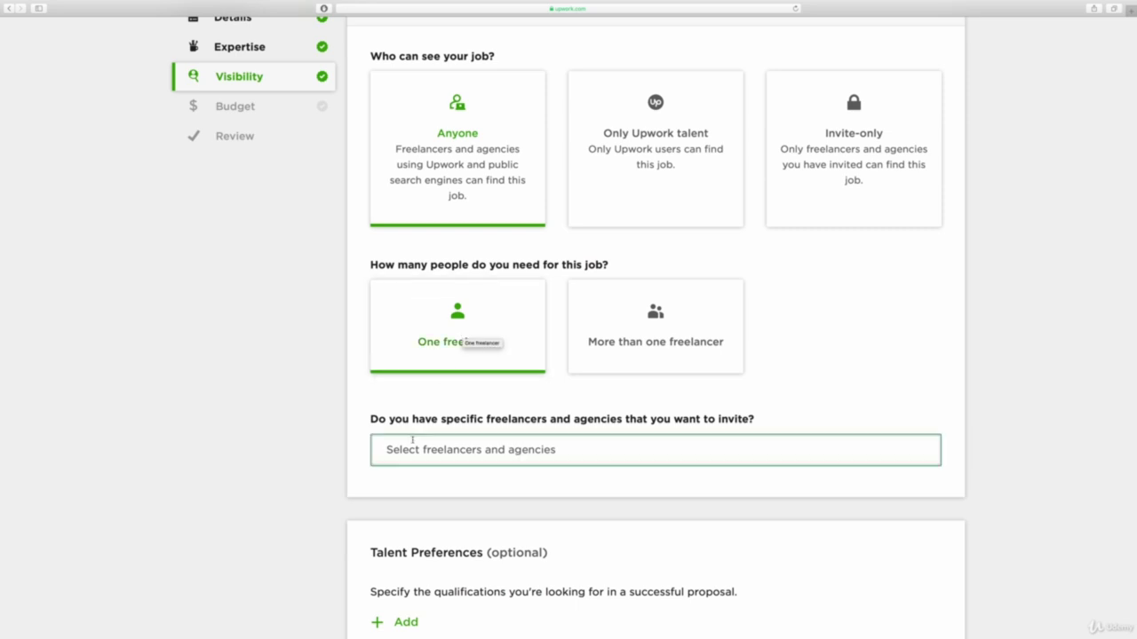
scroll(417, 444, down, 2)
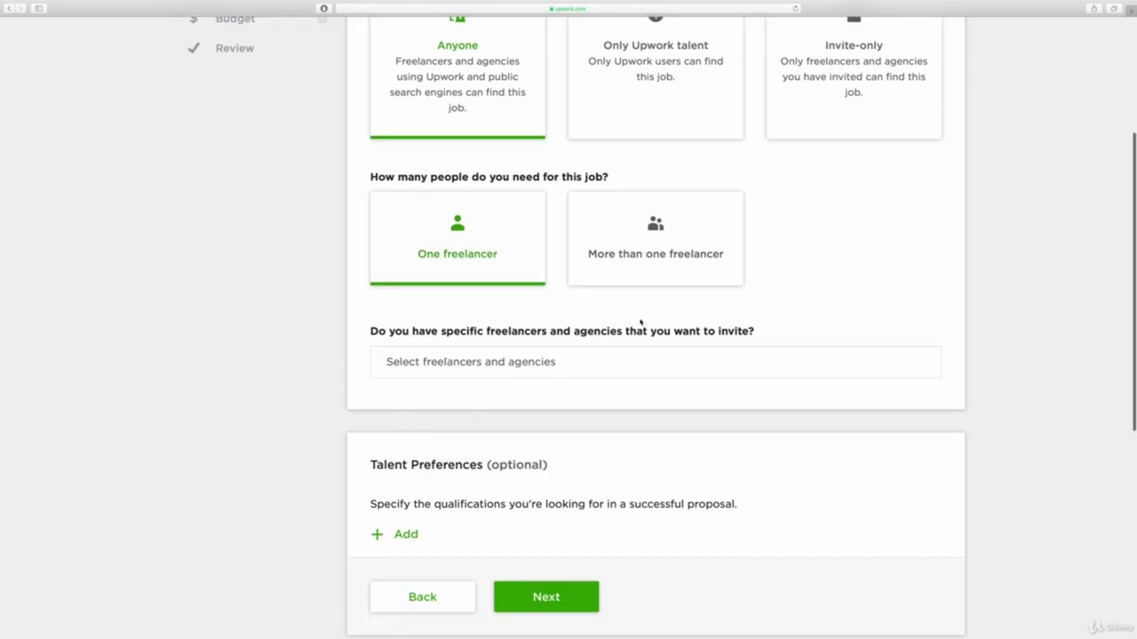
click(424, 360)
click(389, 320)
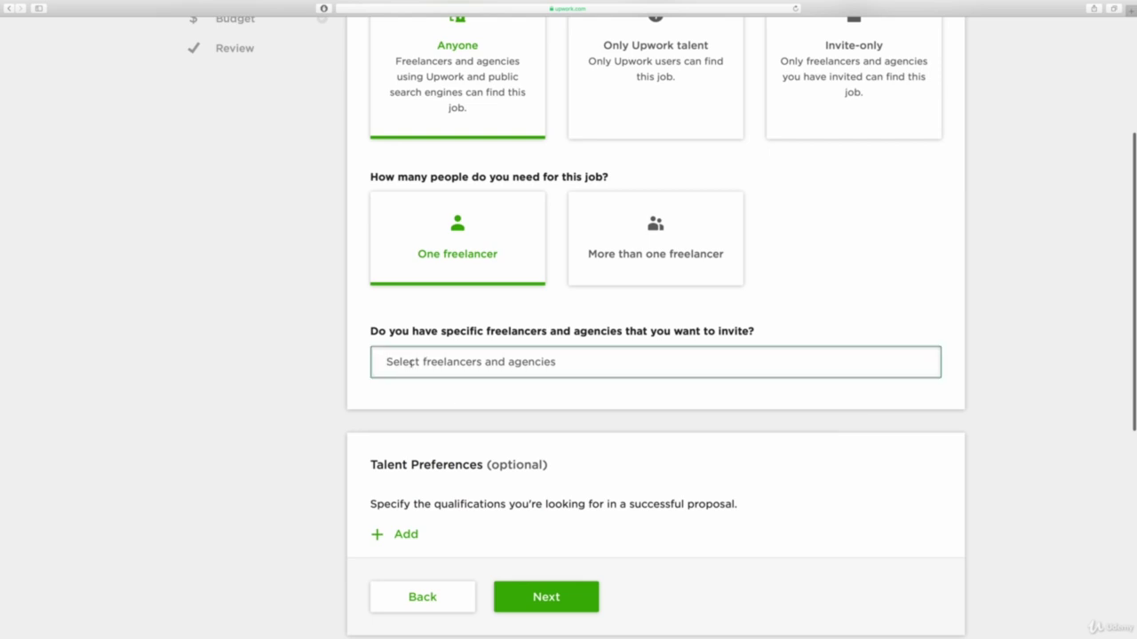
scroll(391, 355, down, 2)
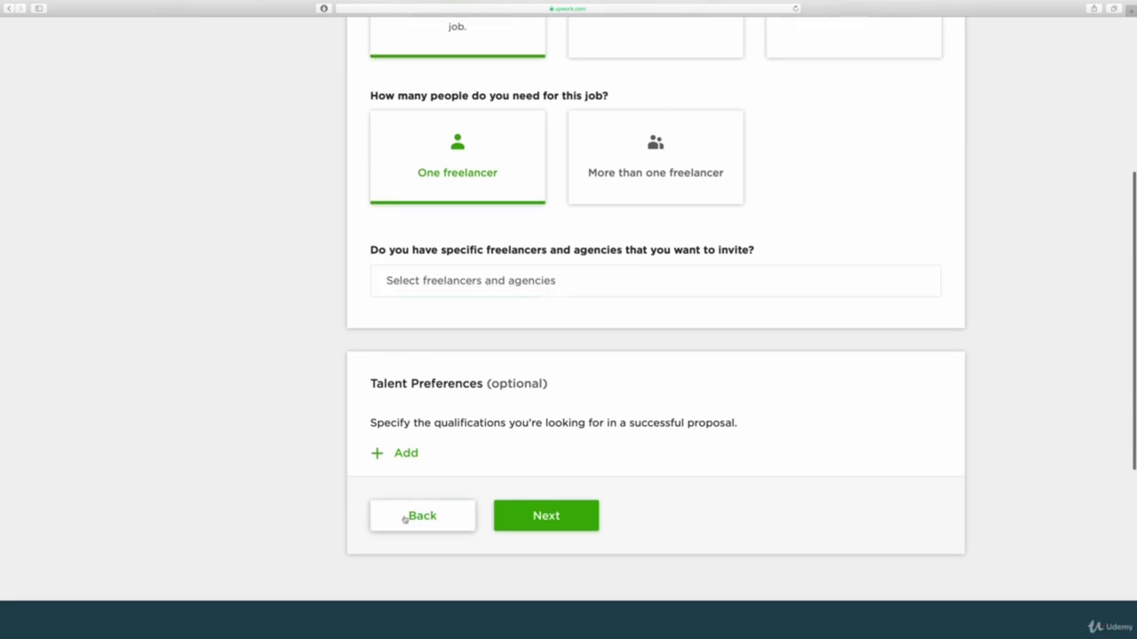
click(537, 519)
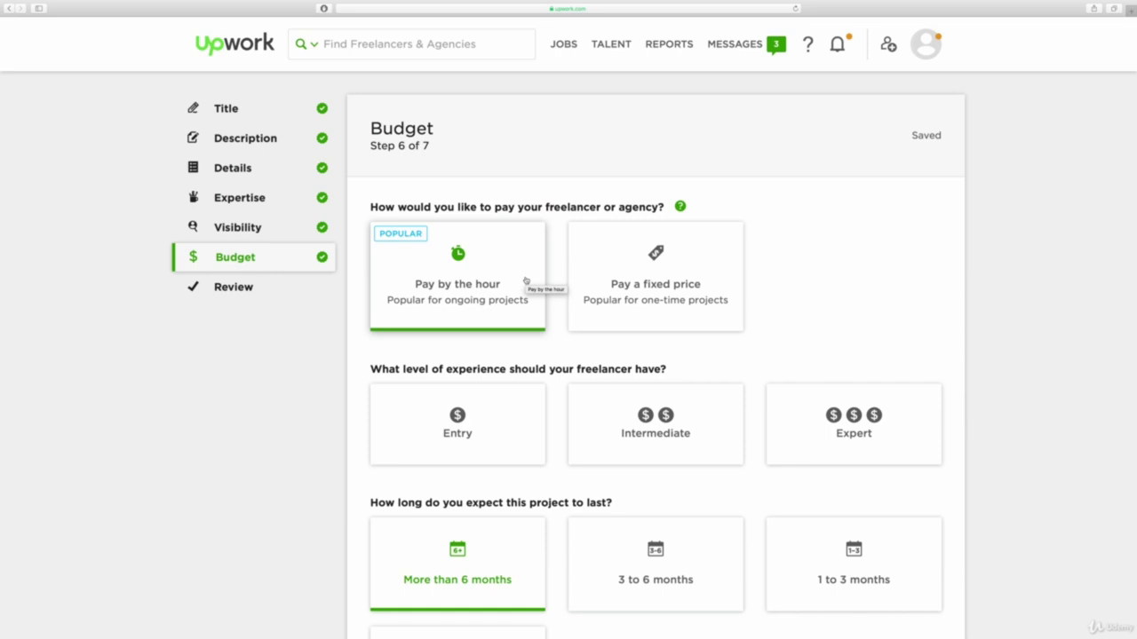
Keep payment by the hour, set the freelancer's experience level to Expert, and check the project duration options.
scroll(525, 281, down, 2)
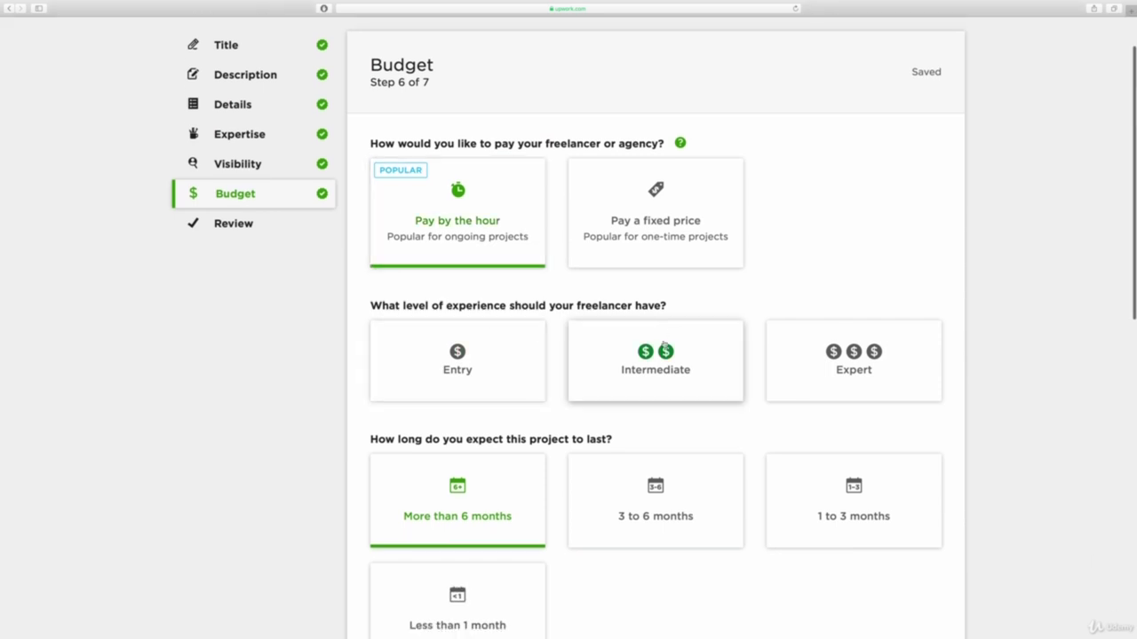
click(792, 361)
scroll(858, 286, down, 3)
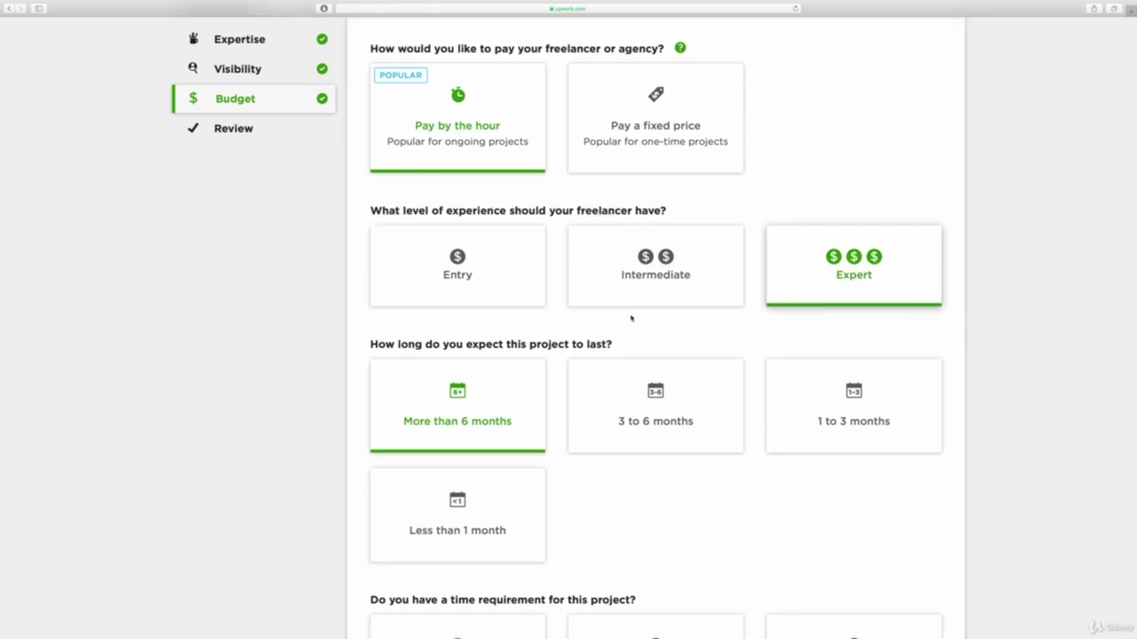
scroll(632, 318, down, 1)
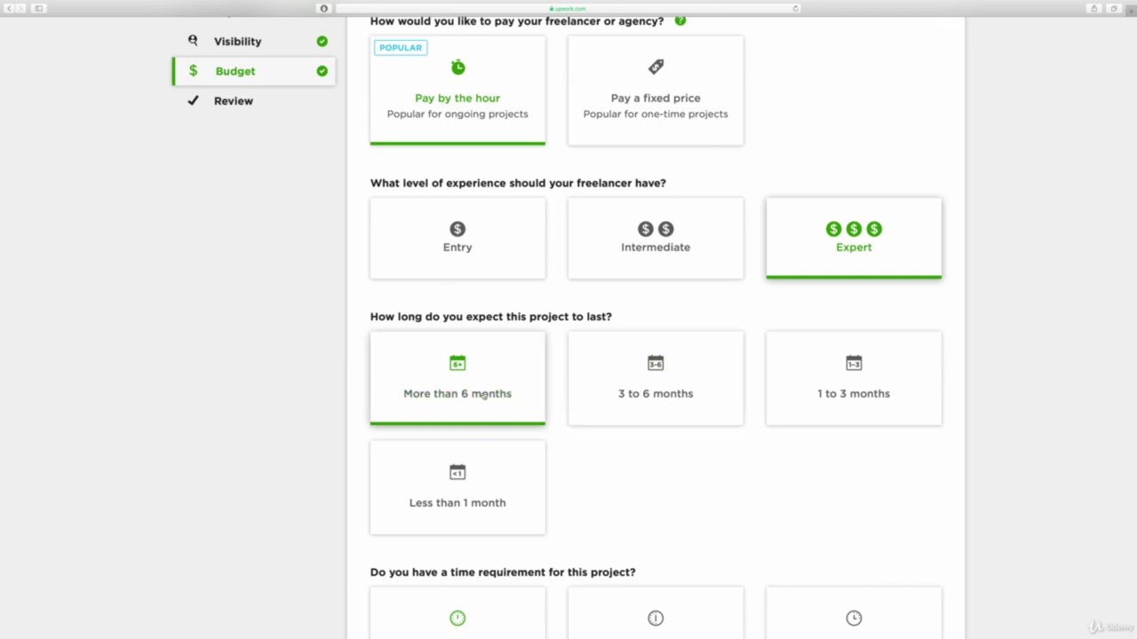
Set the project's time requirement to less than 30 hrs/week and continue to the review step.
scroll(483, 397, down, 5)
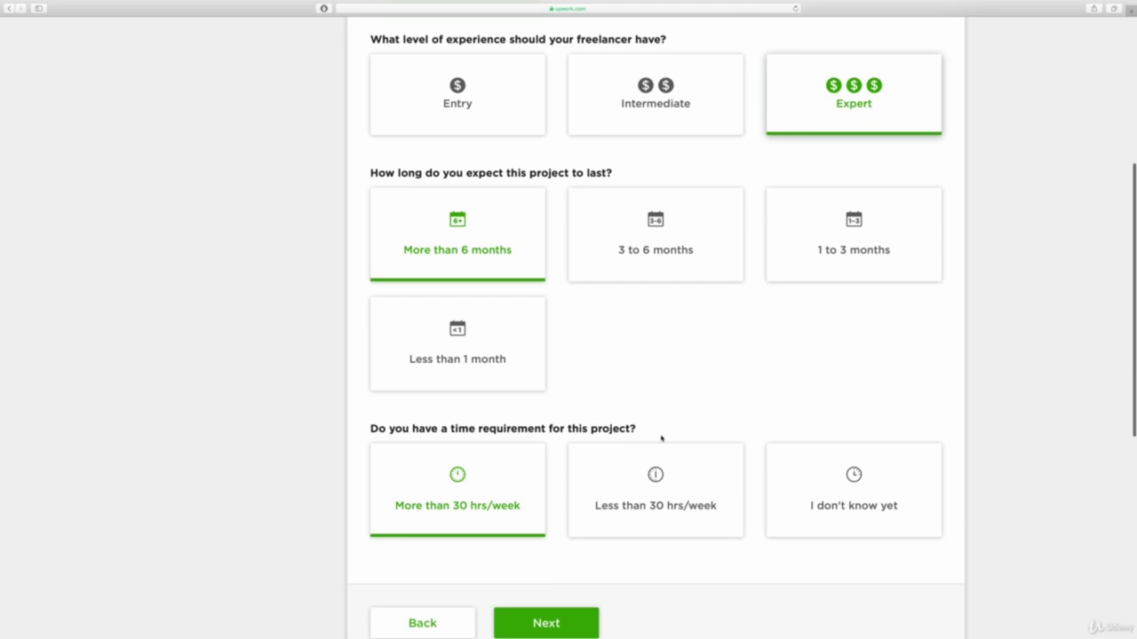
click(672, 462)
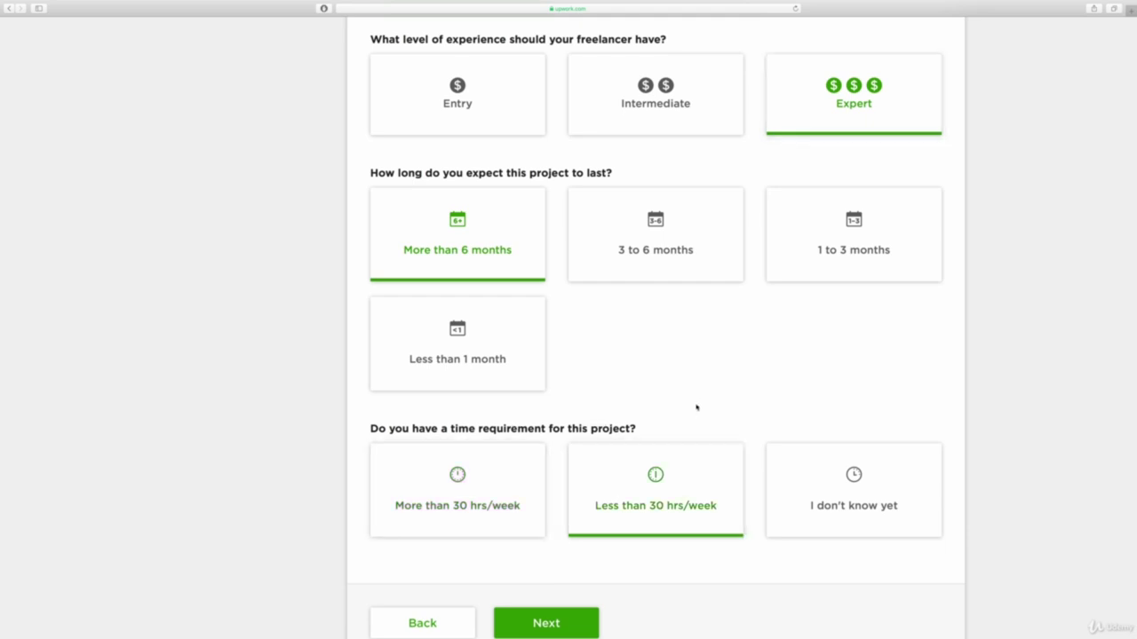
scroll(697, 508, down, 1)
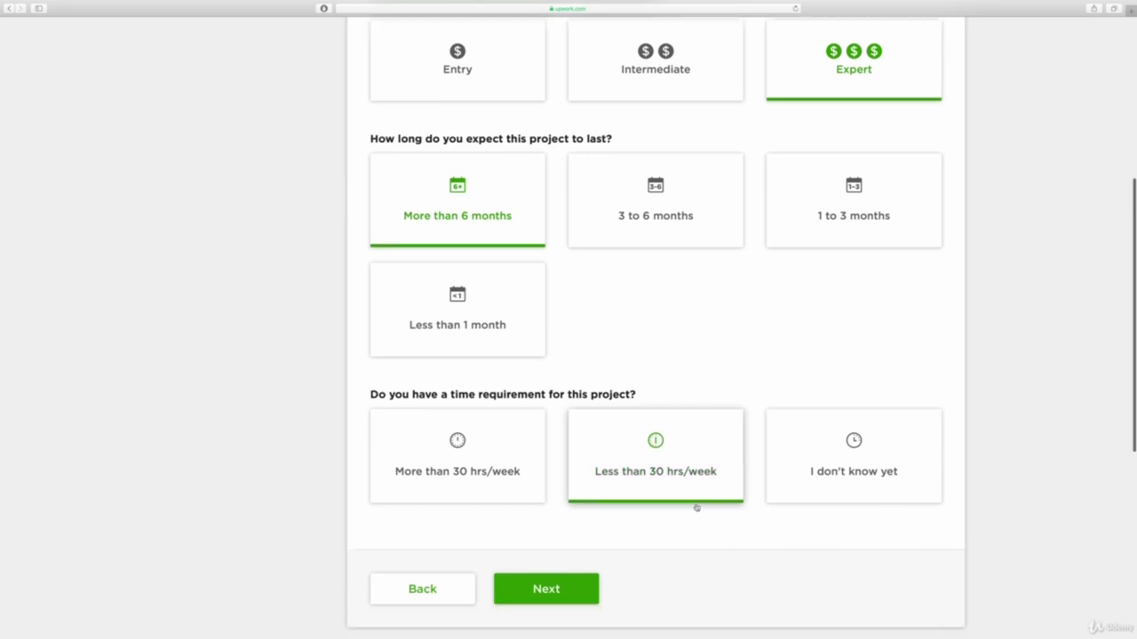
scroll(696, 508, down, 2)
click(547, 487)
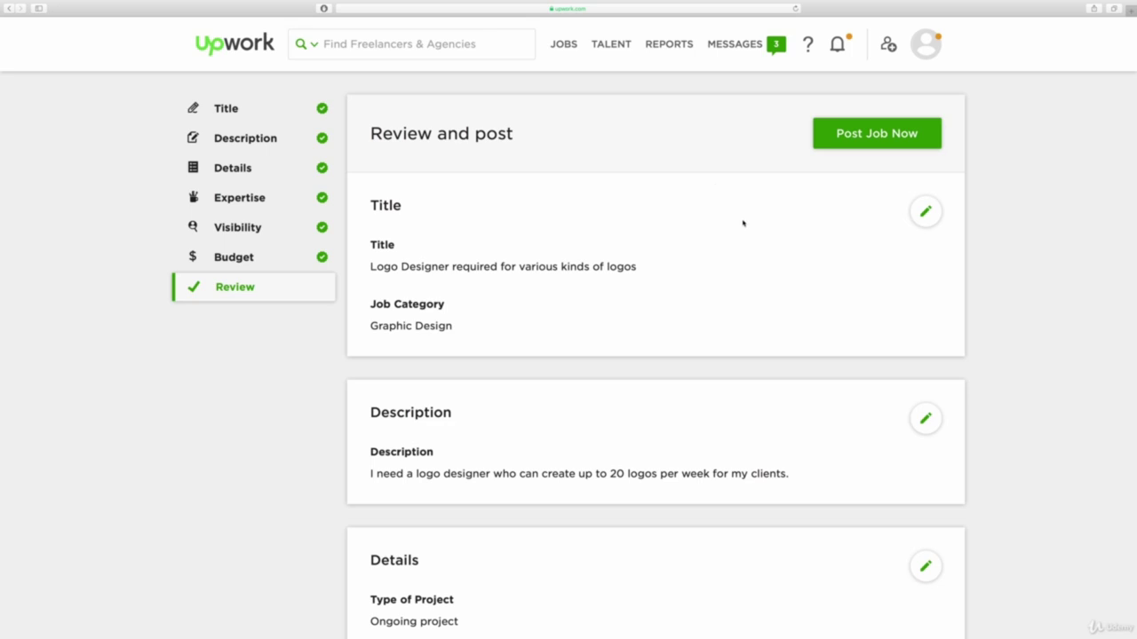
Review the job post summary from the title down to the coworkers section and the posting options, and return to the budget details.
scroll(741, 222, down, 5)
scroll(646, 380, down, 10)
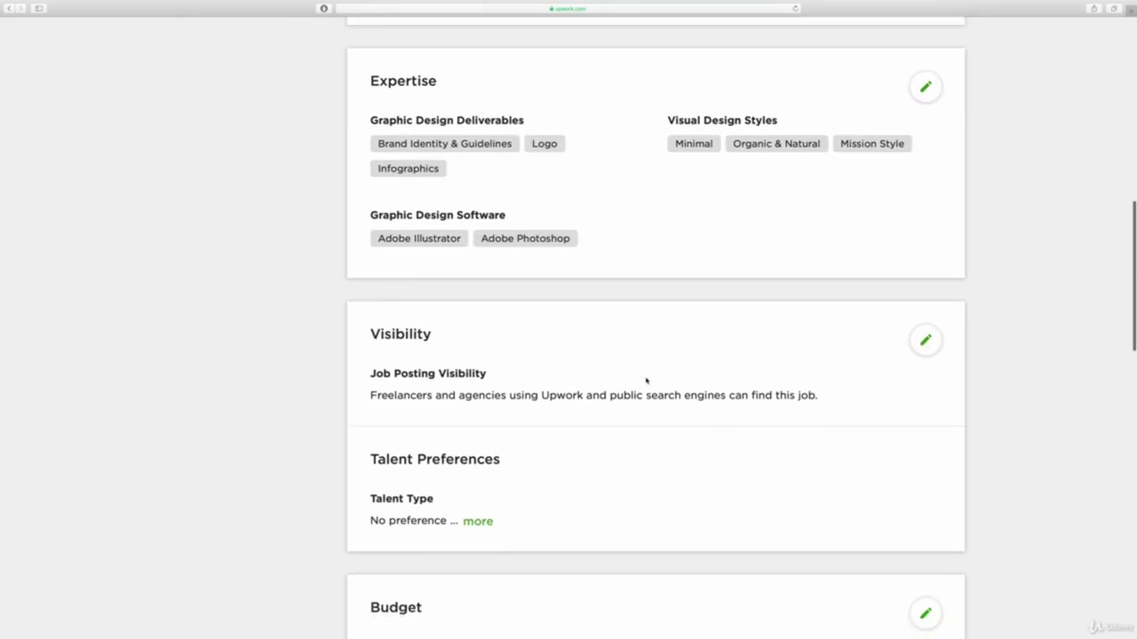
scroll(565, 441, down, 15)
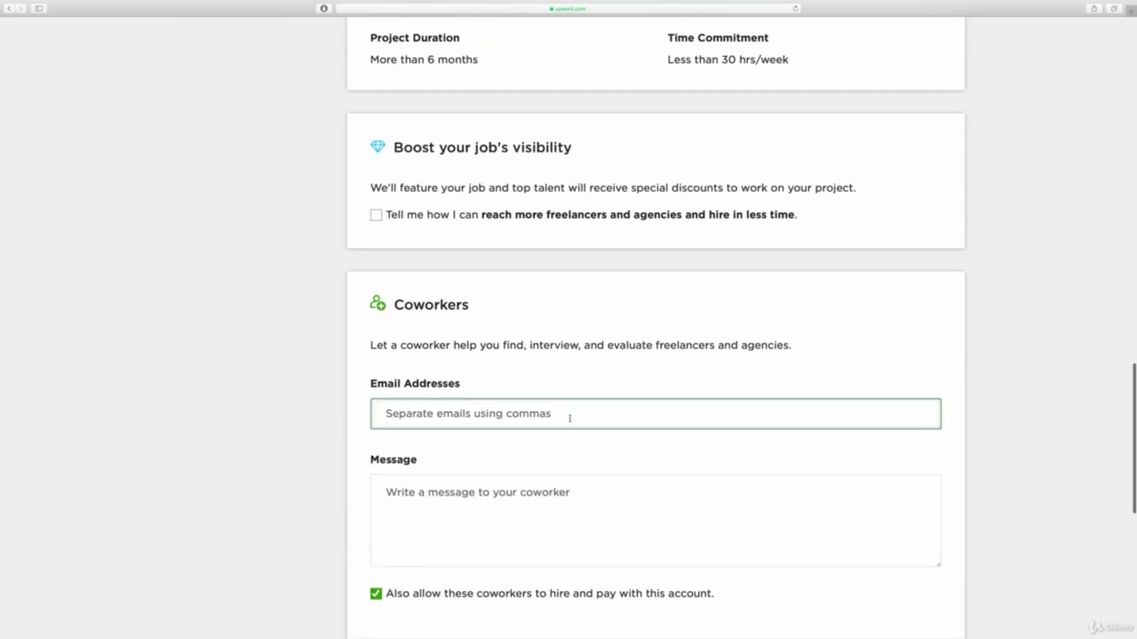
click(442, 456)
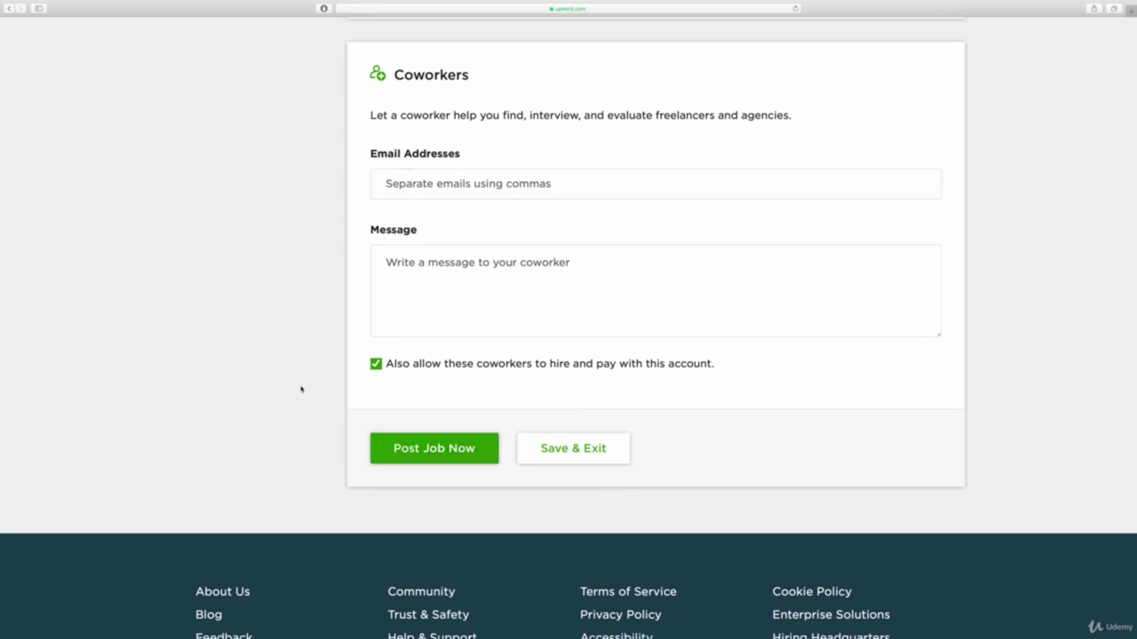
scroll(301, 389, up, 20)
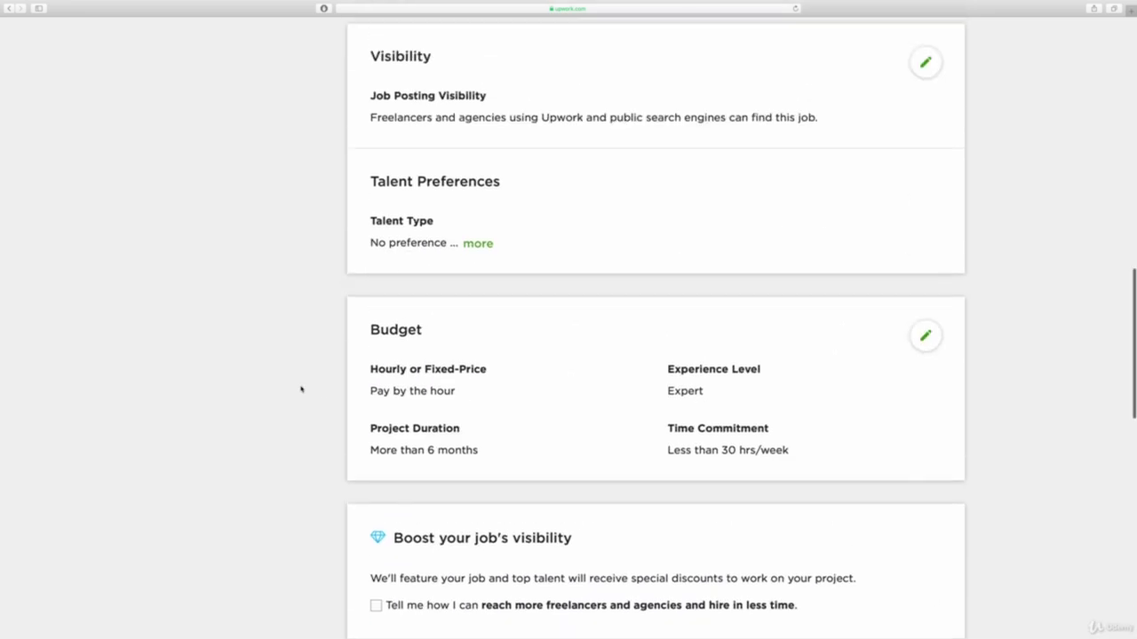